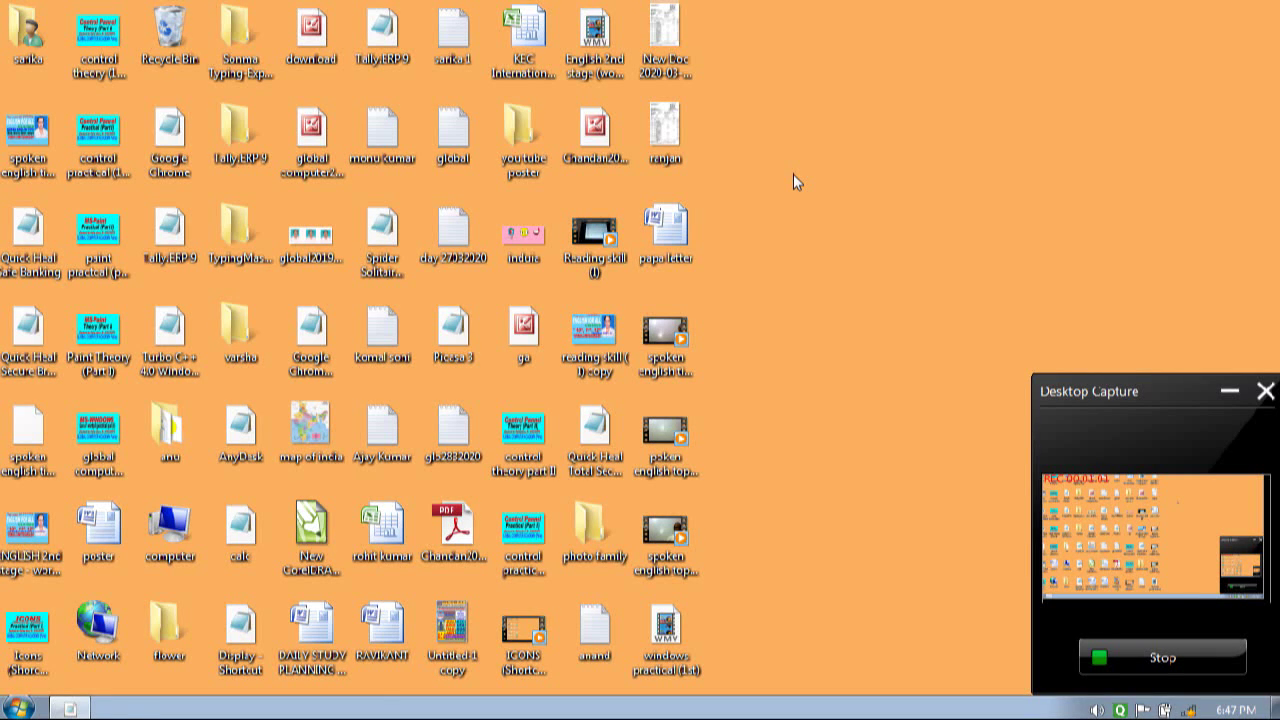
- Launch Calculator with the Run command calc, minimize the Desktop Capture window and move Calculator clear of the desktop icons
key("super+r")
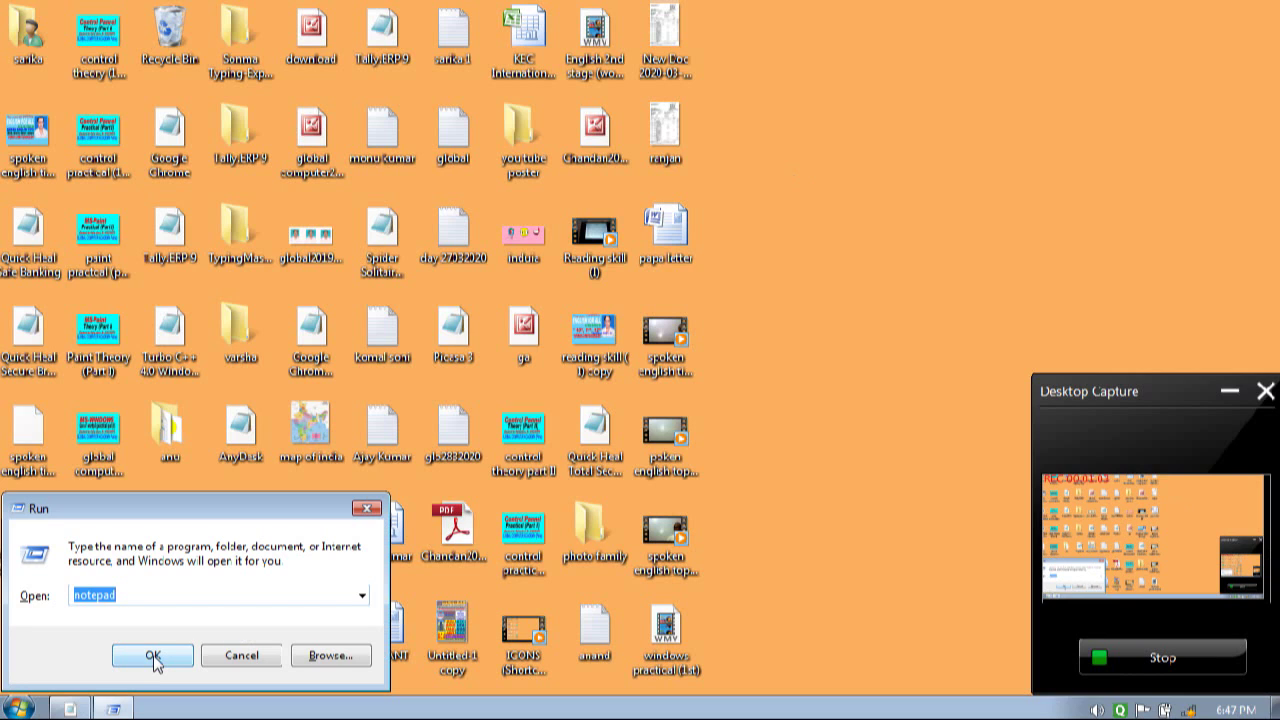
type("calc")
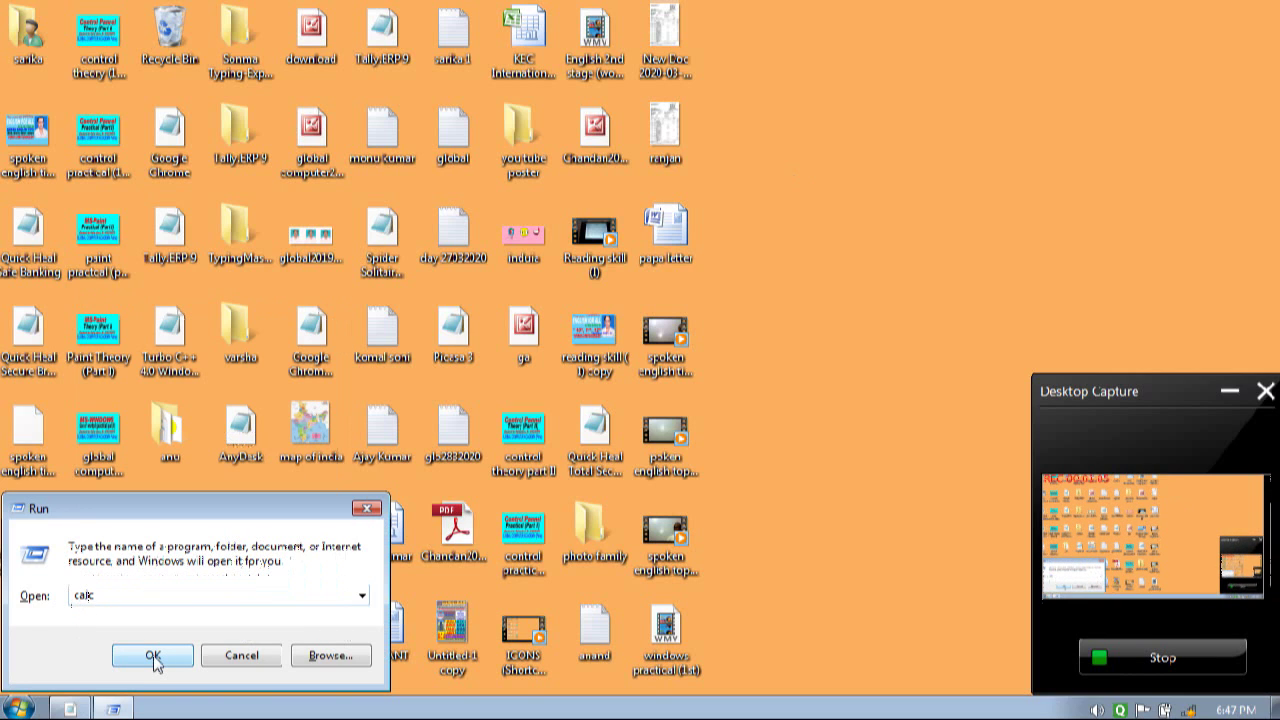
left_click(153, 657)
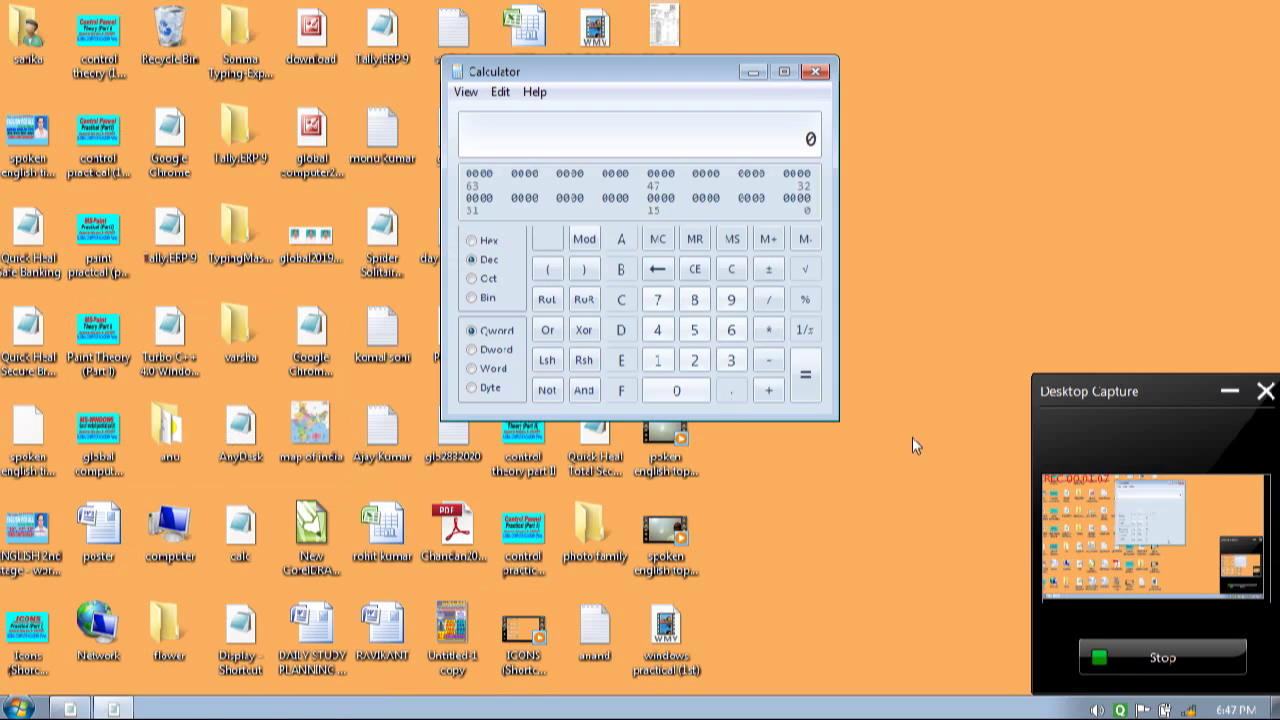
left_click(1228, 393)
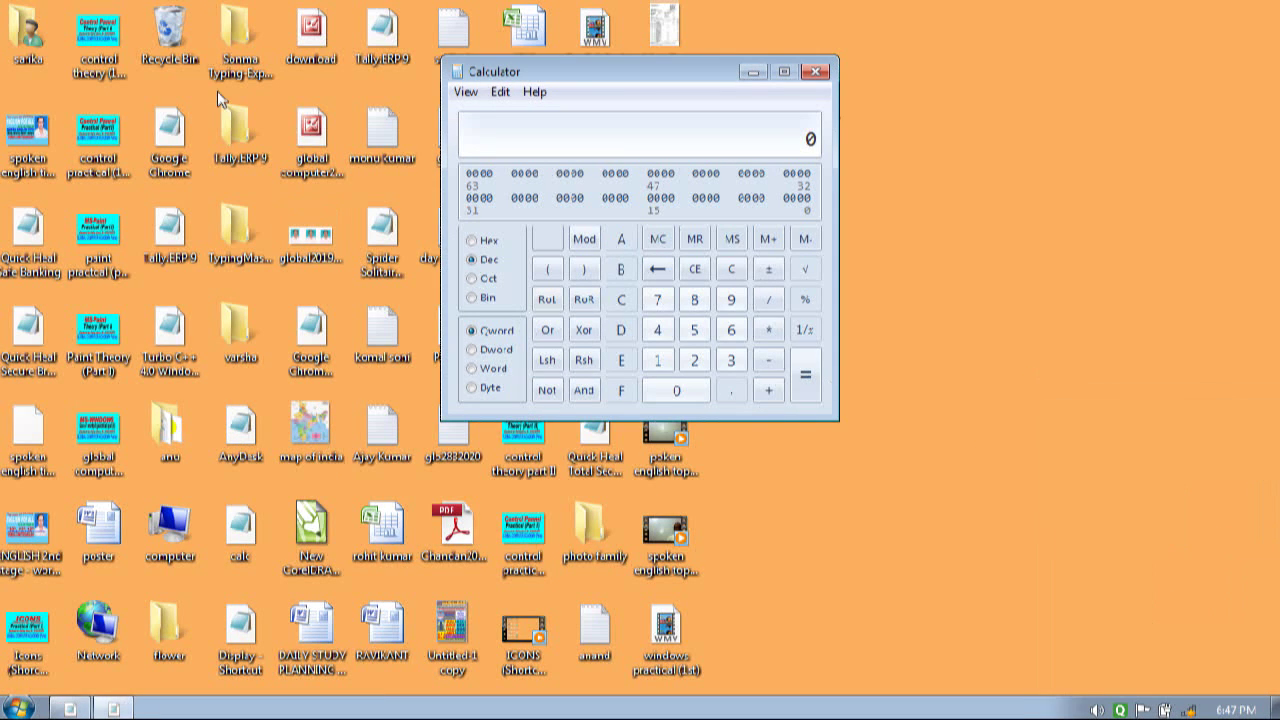
left_click_drag(627, 83, 935, 128)
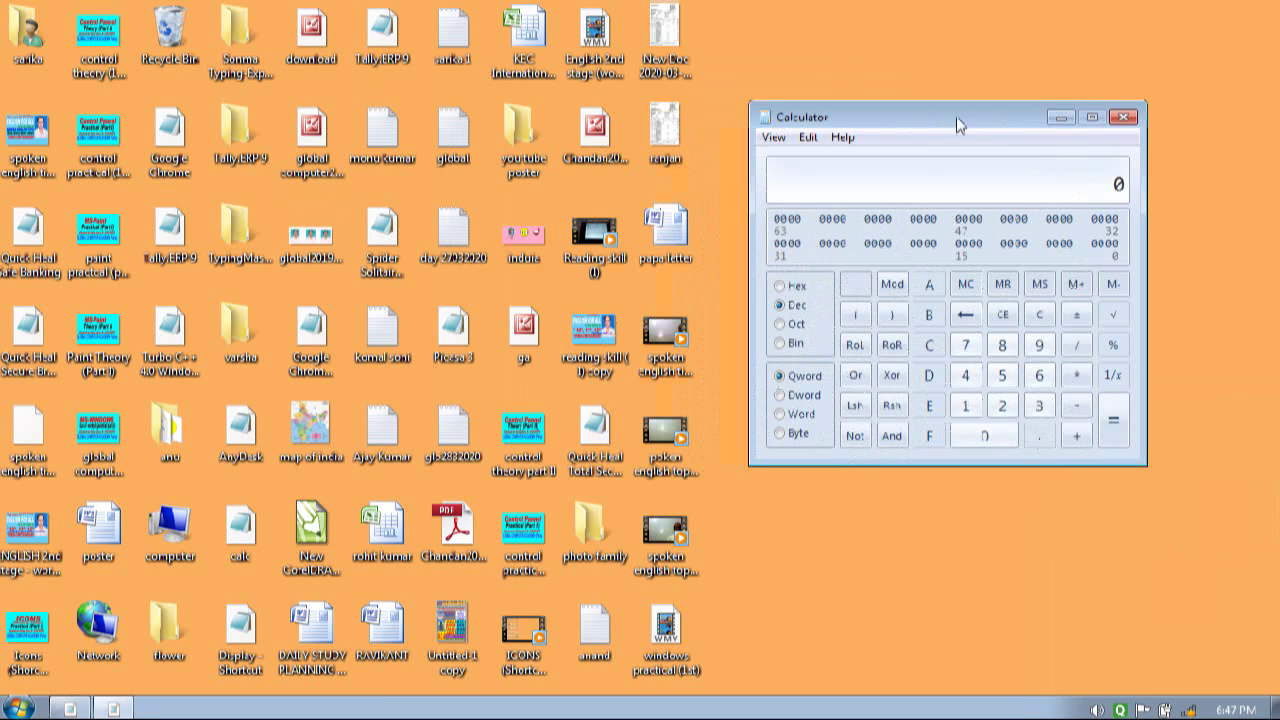
- Close Calculator and relaunch it with the Run command calc
left_click(1125, 117)
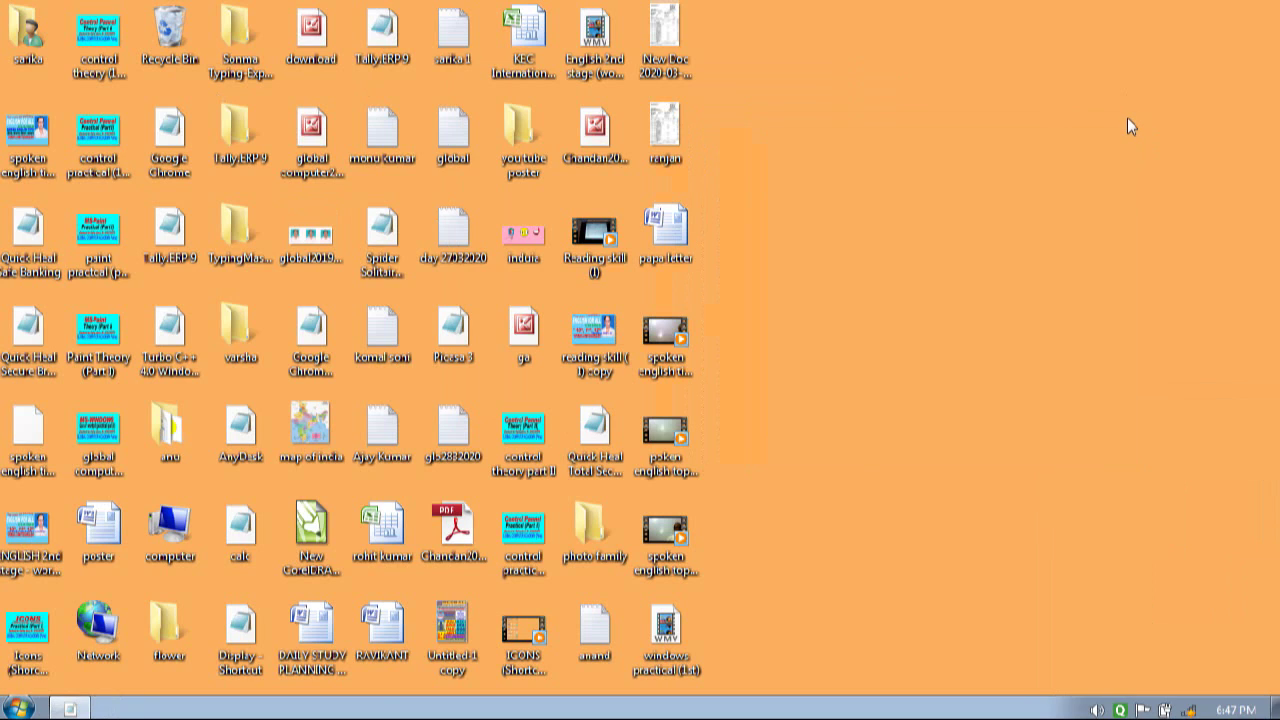
key("super+r")
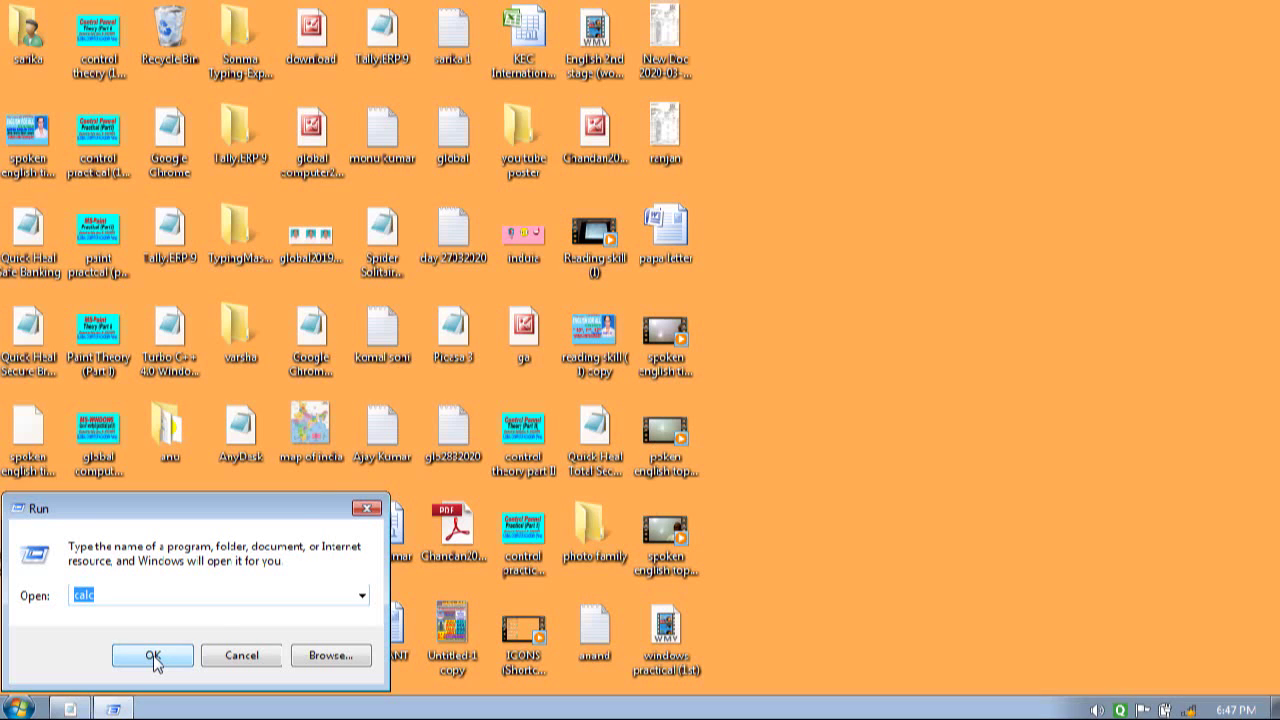
left_click(153, 656)
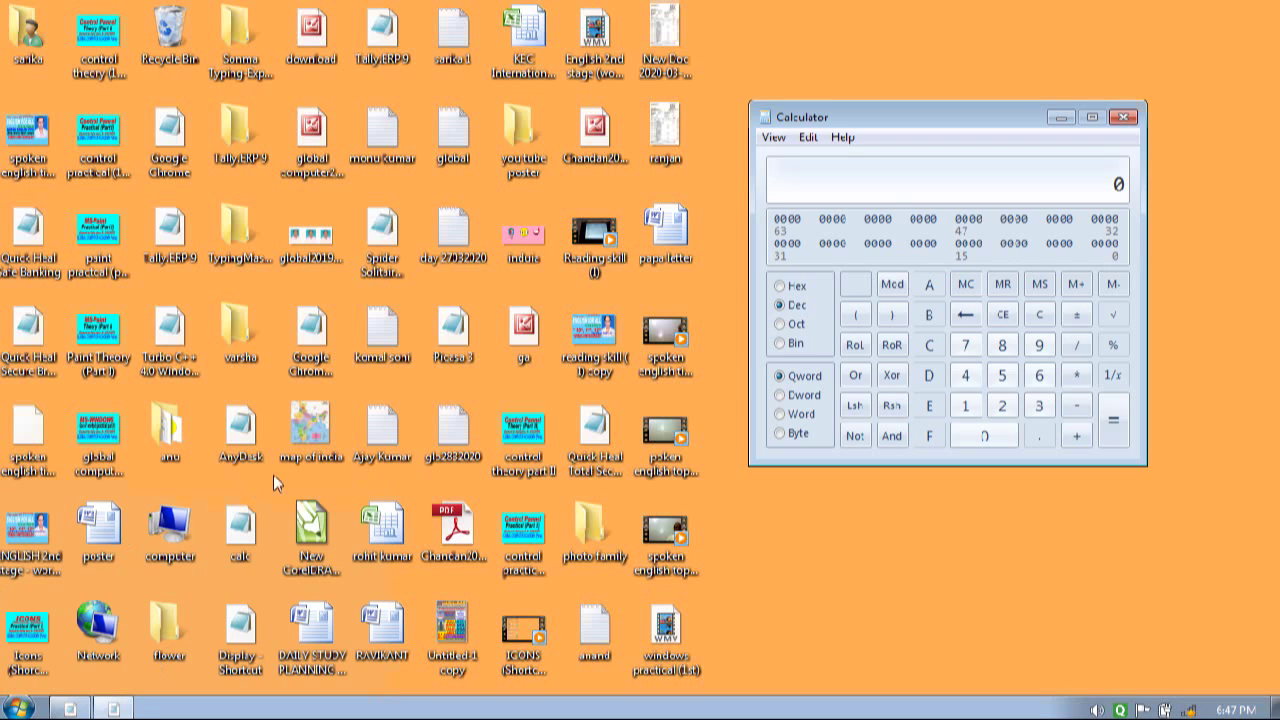
- Minimize and restore the Calculator window, then move it slightly higher on the desktop
left_click(1061, 119)
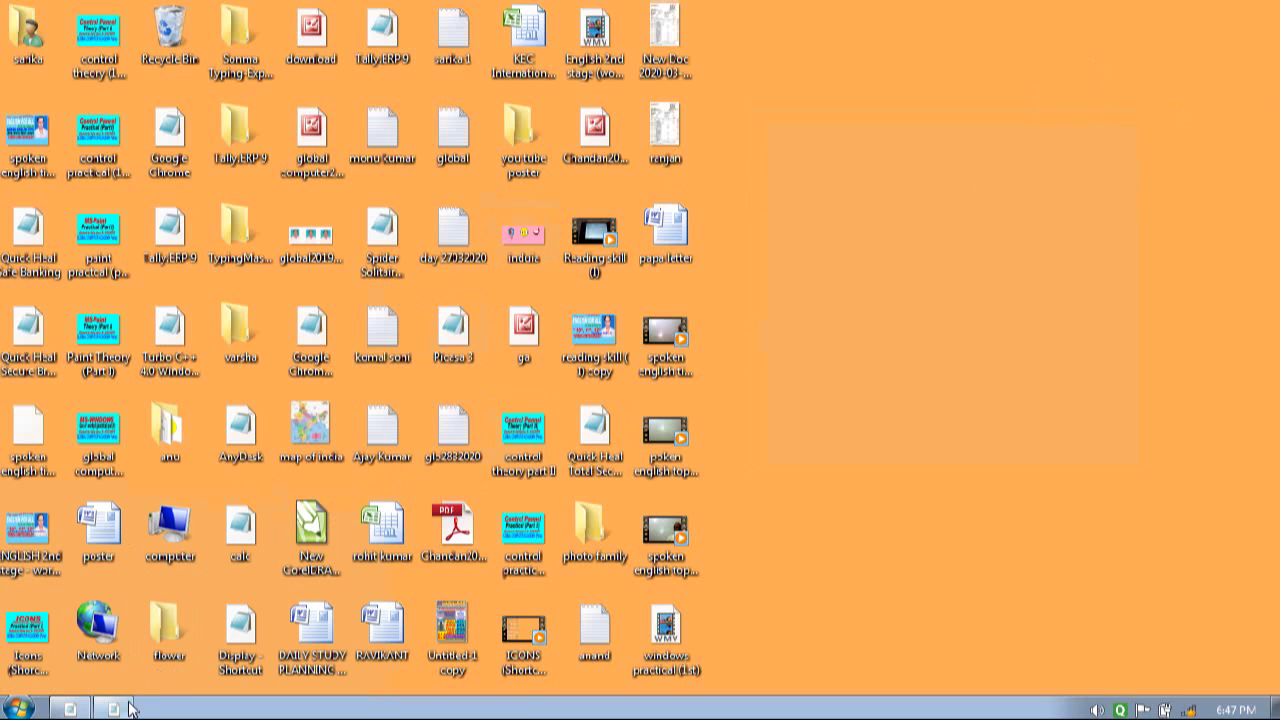
left_click(115, 709)
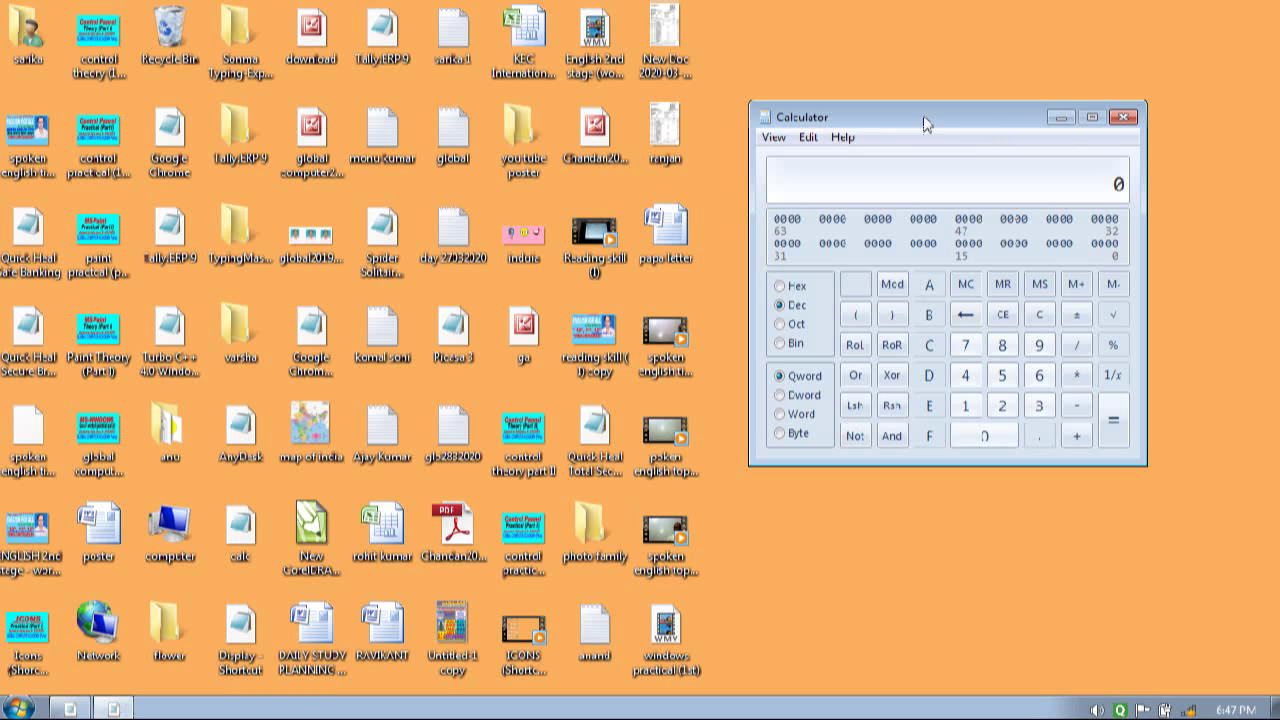
mouse_move(905, 122)
left_mouse_down()
mouse_move(1046, 111)
mouse_move(905, 97)
left_mouse_up()
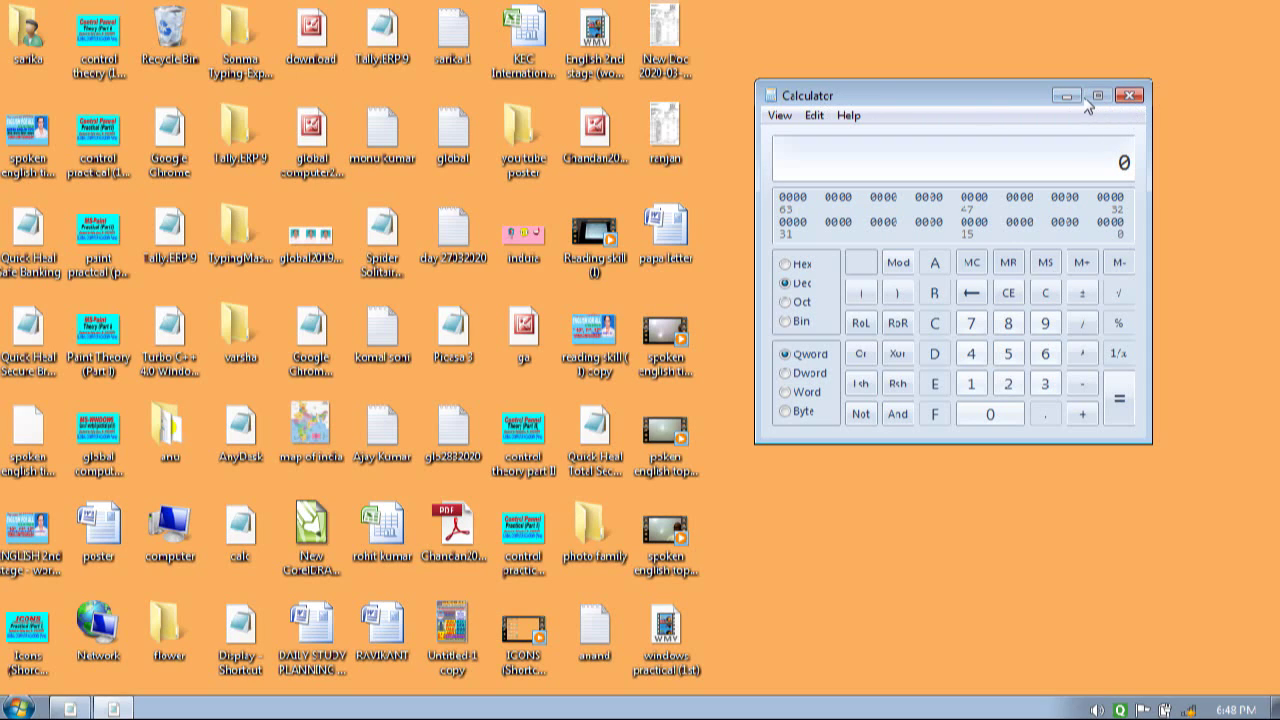
- Switch Calculator to the Standard type with the Basic option selected
left_click(781, 117)
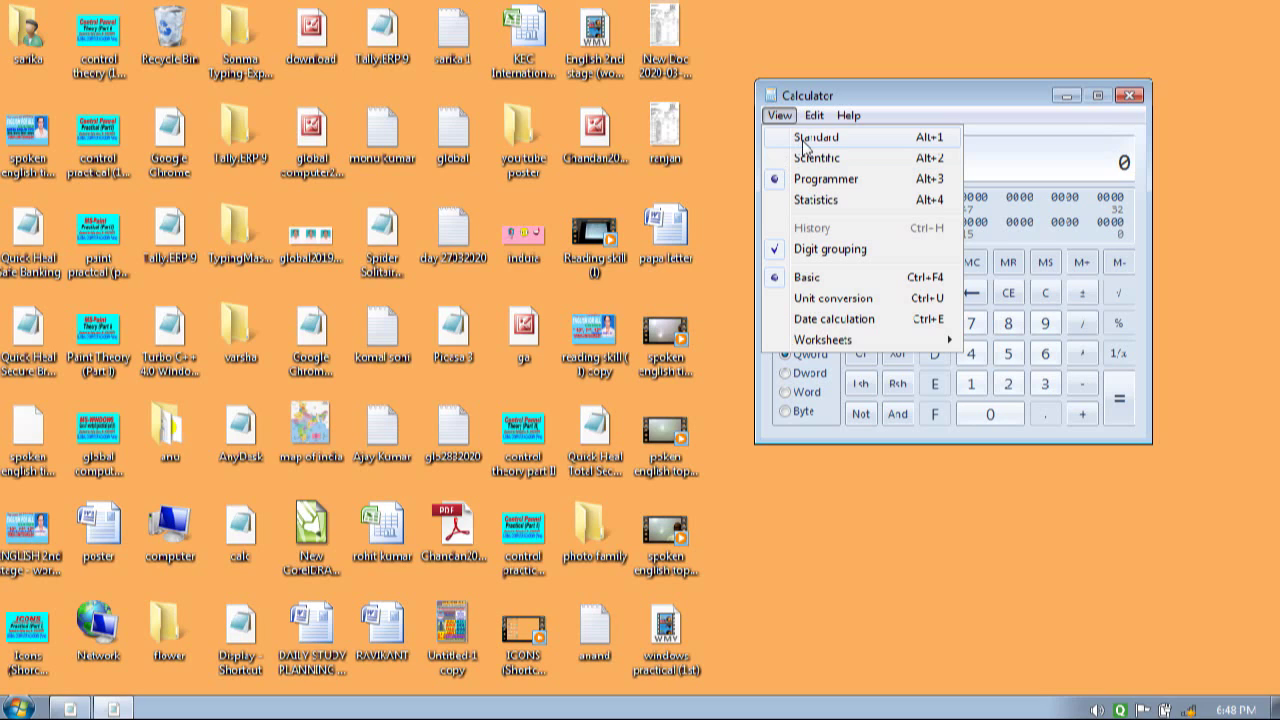
left_click(803, 145)
left_click(783, 118)
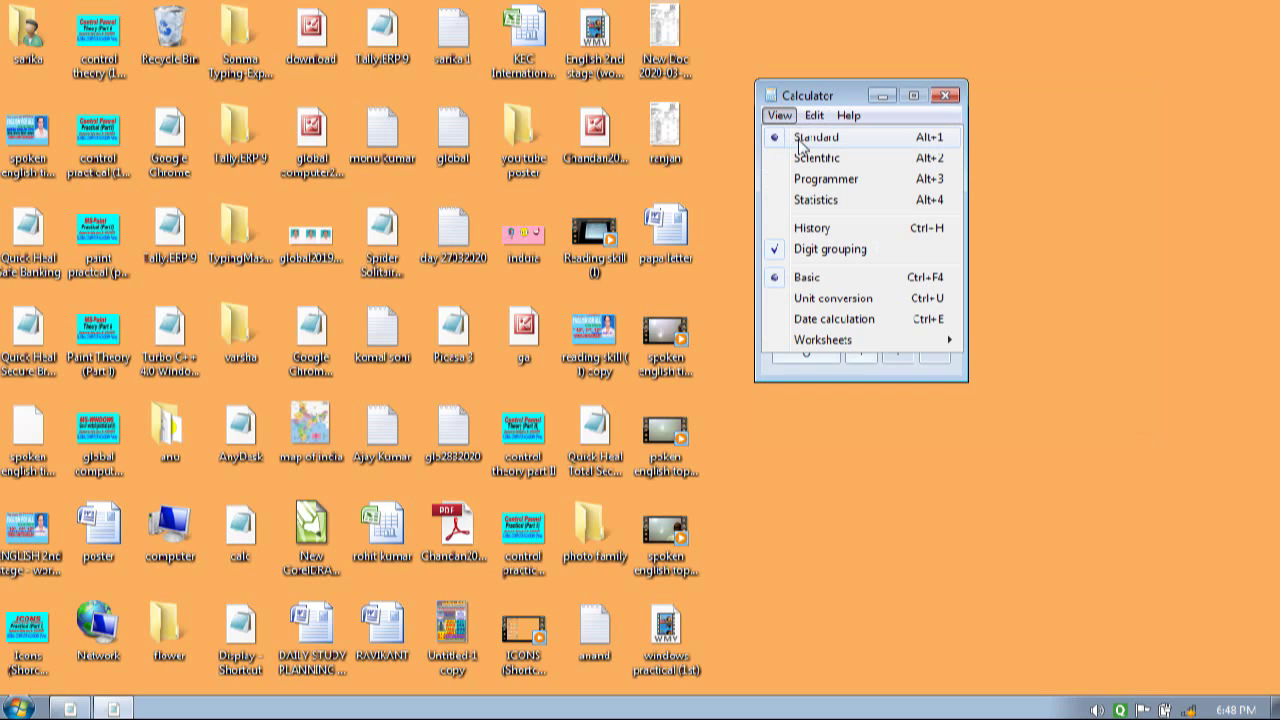
left_click(800, 142)
left_click(785, 116)
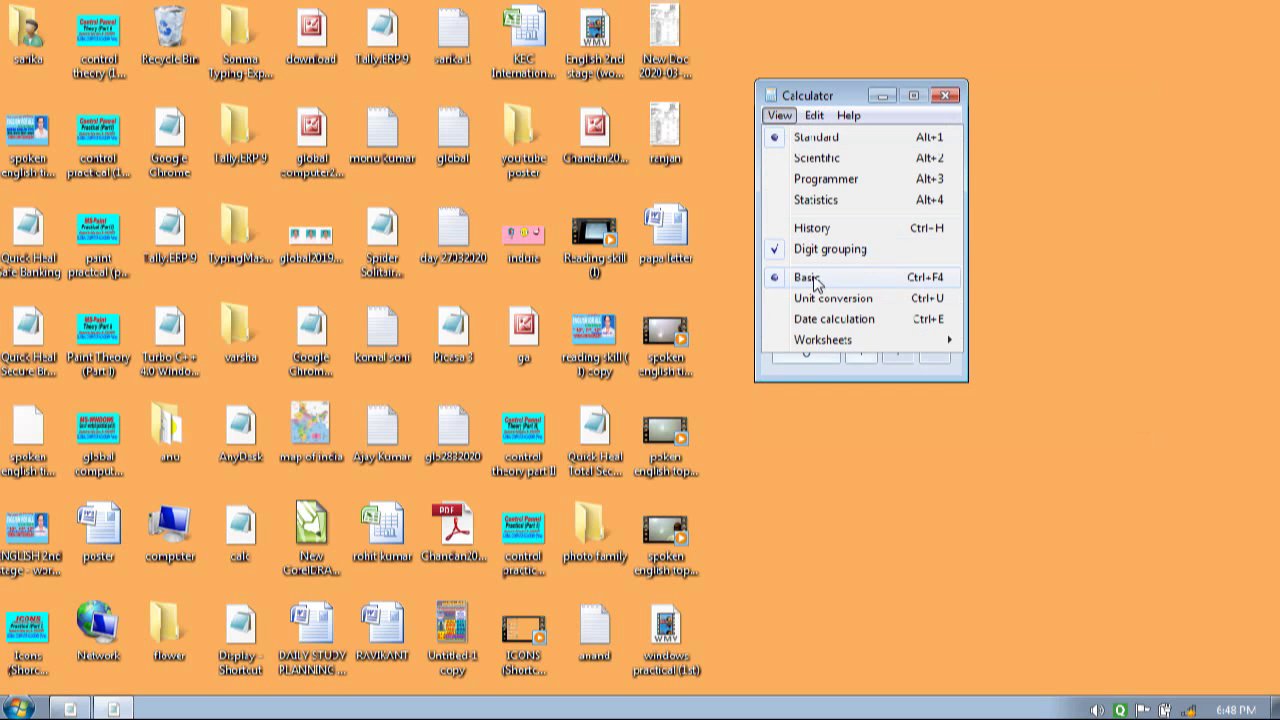
left_click(815, 284)
- Turn off digit grouping in Calculator
left_click(779, 115)
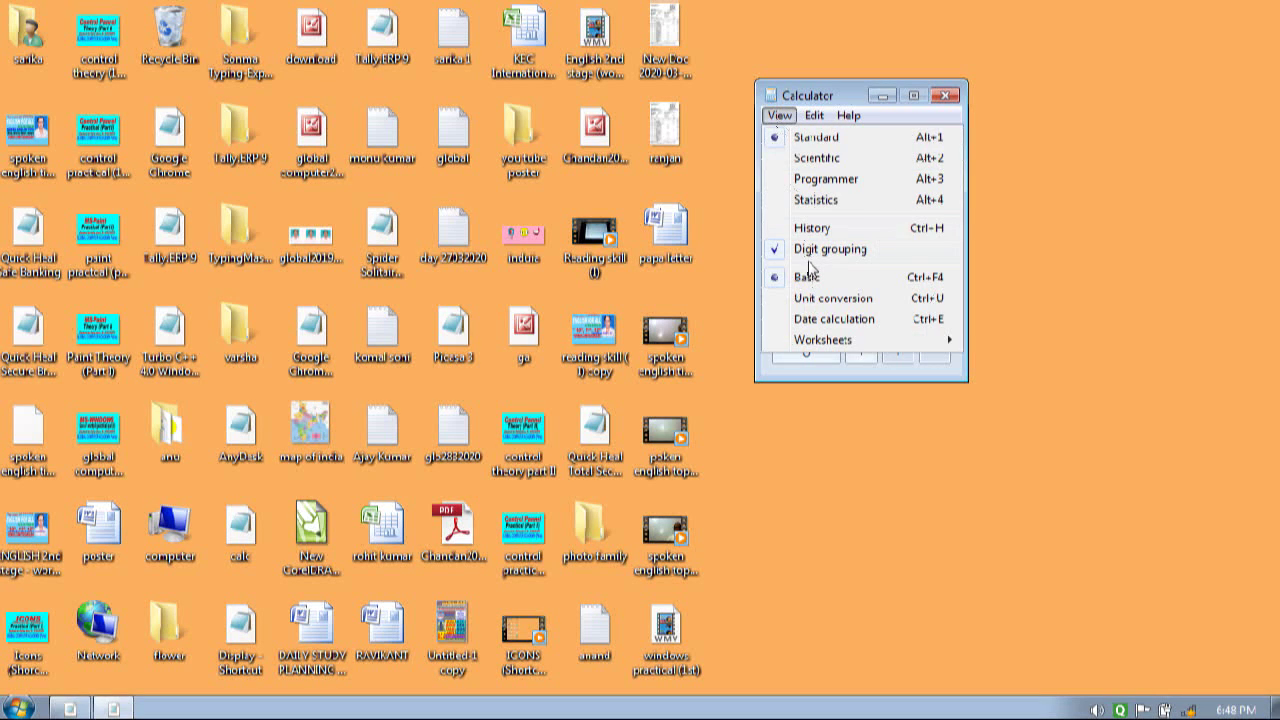
left_click(812, 253)
left_click(779, 115)
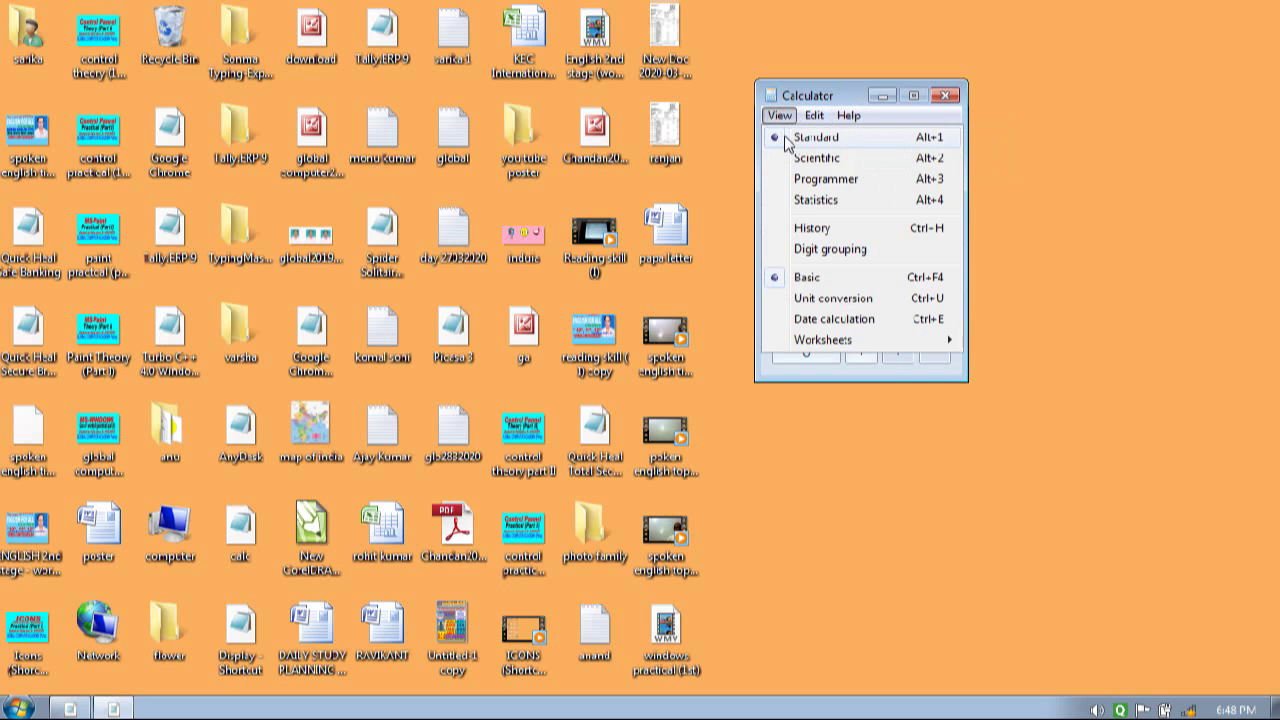
left_click(846, 100)
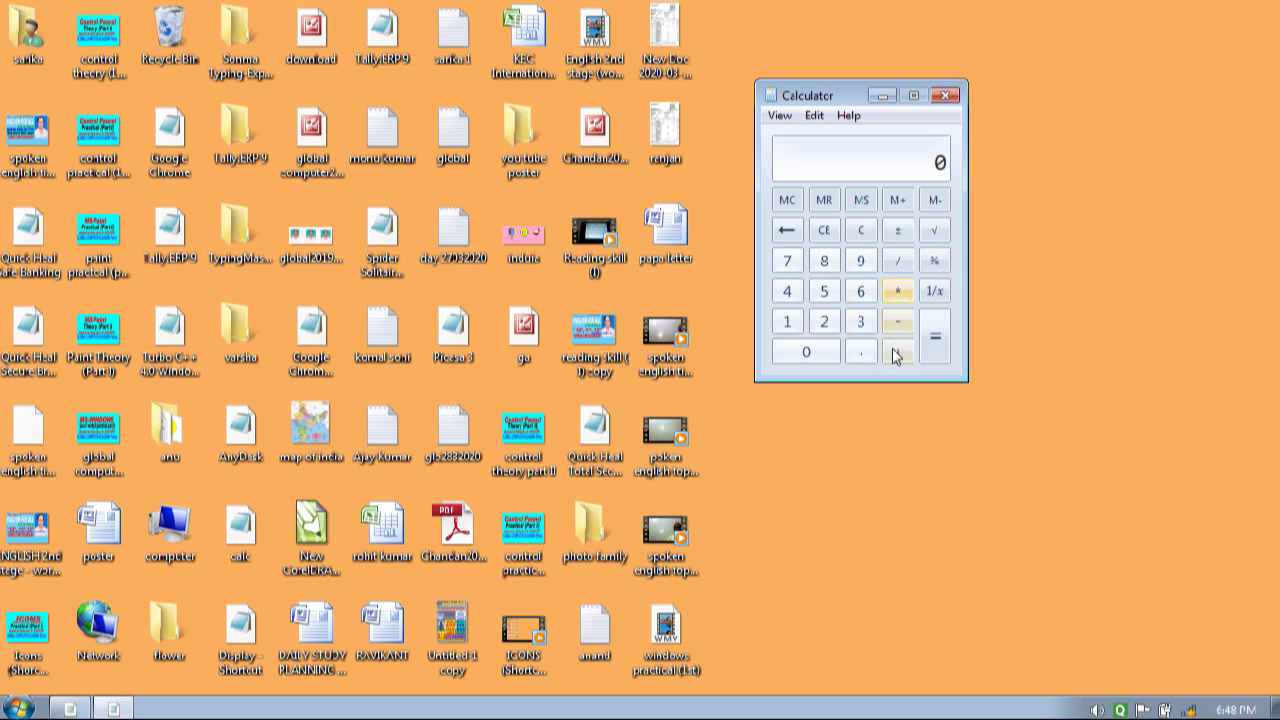
- Calculate 25 + 30 + 2.5
left_click(825, 322)
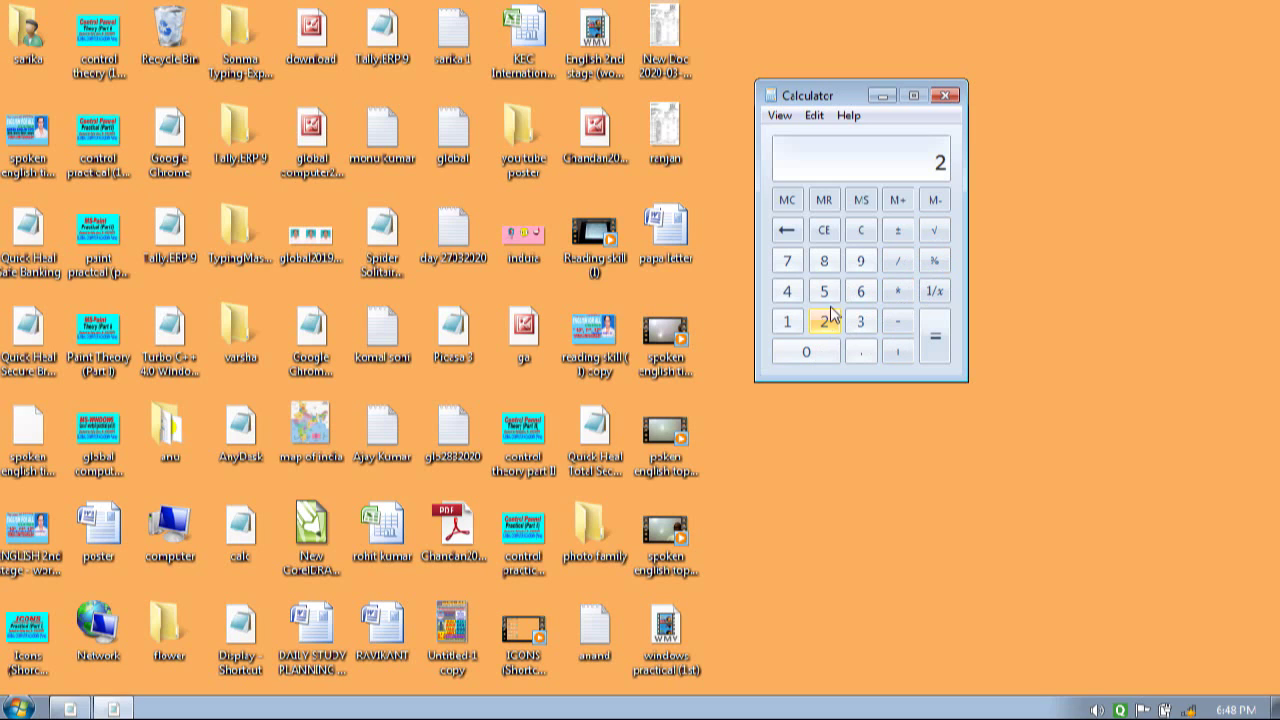
left_click(824, 292)
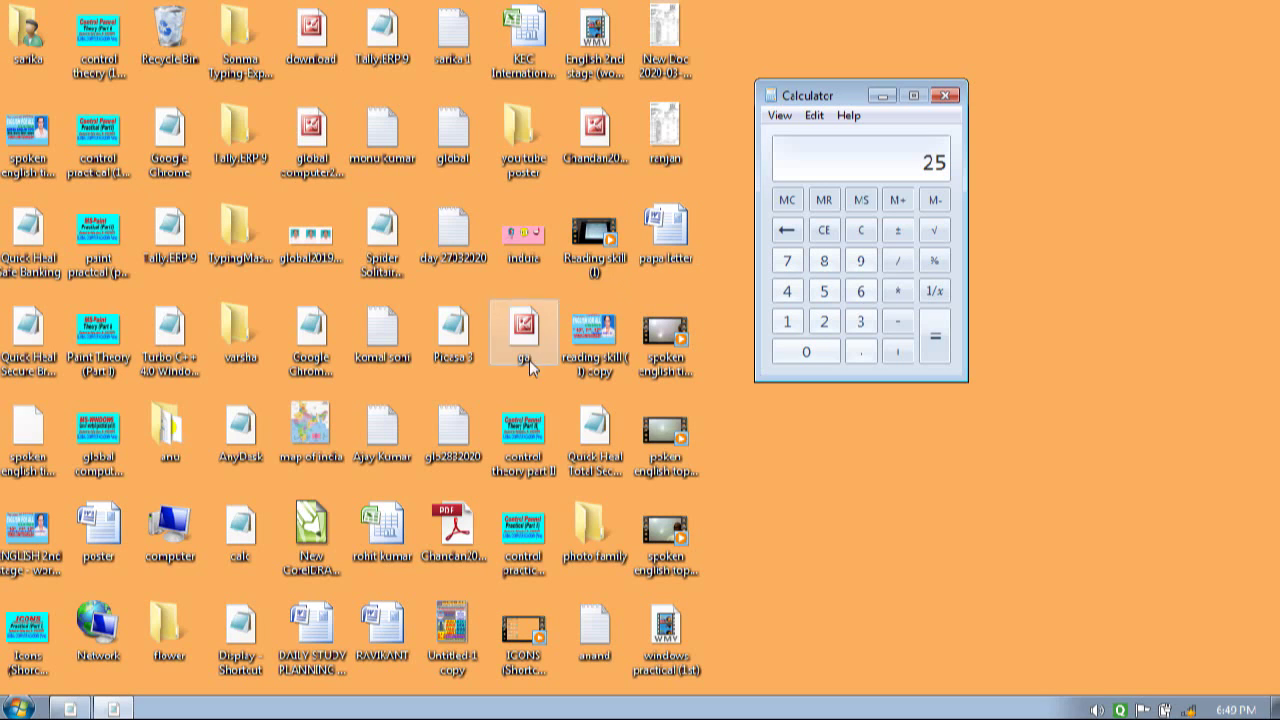
left_click(898, 360)
left_click(860, 321)
left_click(814, 352)
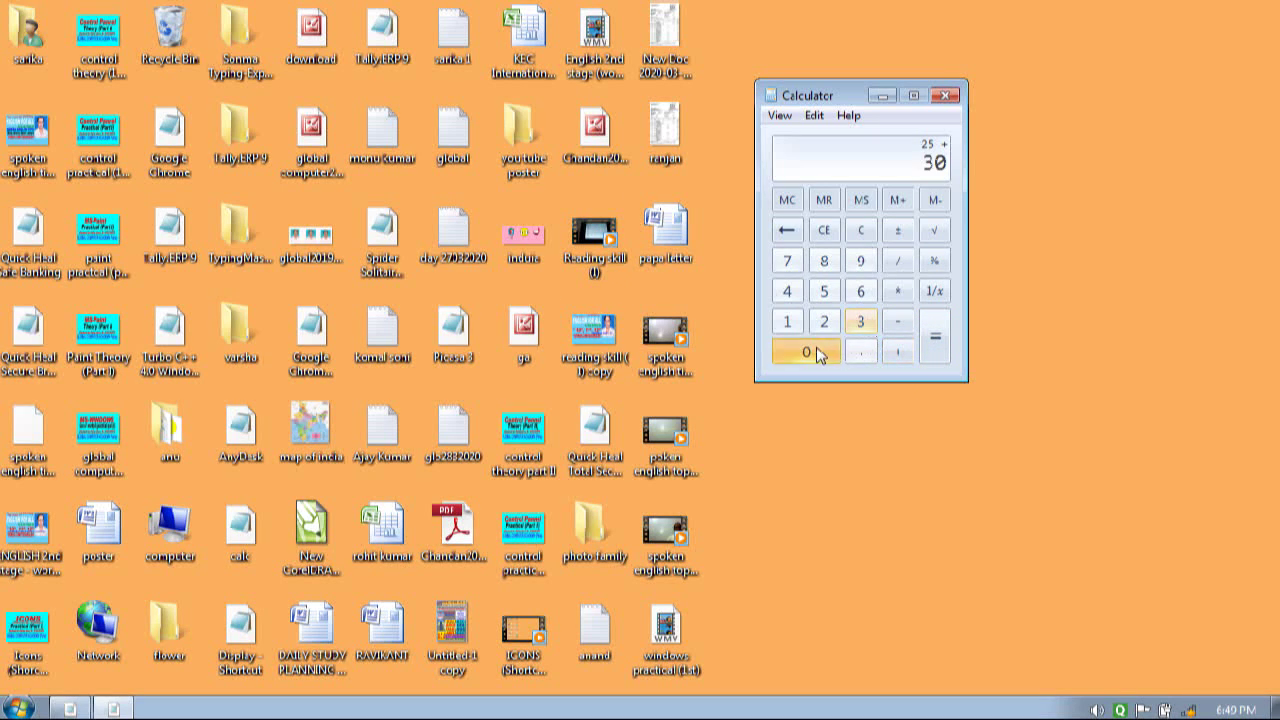
left_click(897, 352)
left_click(824, 321)
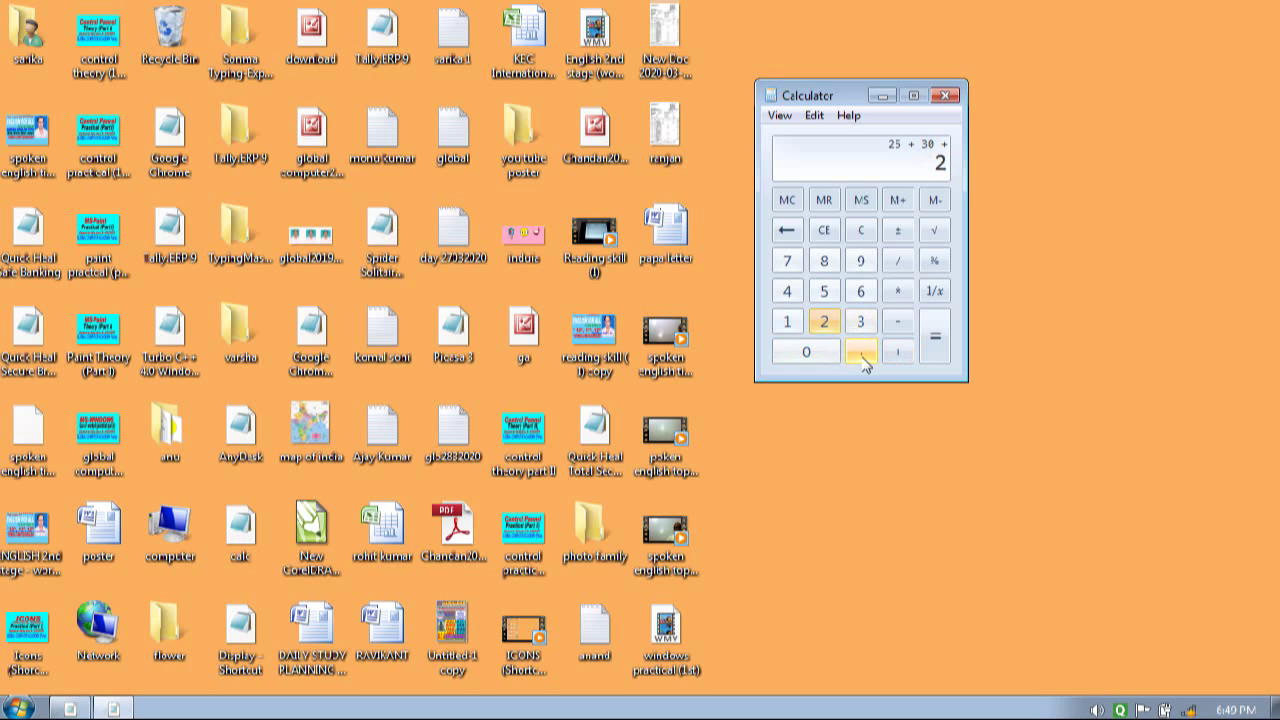
left_click(864, 360)
left_click(825, 291)
left_click(931, 352)
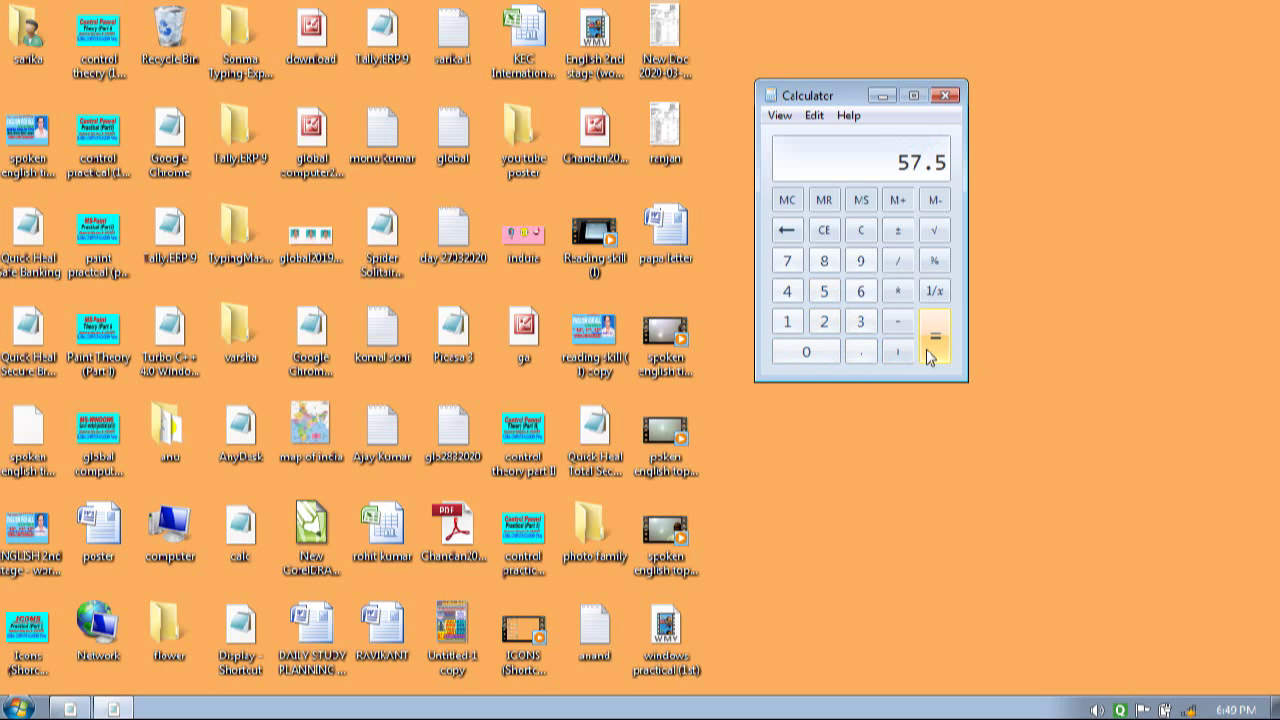
- Clear the display and calculate 25 − 3
left_click(860, 232)
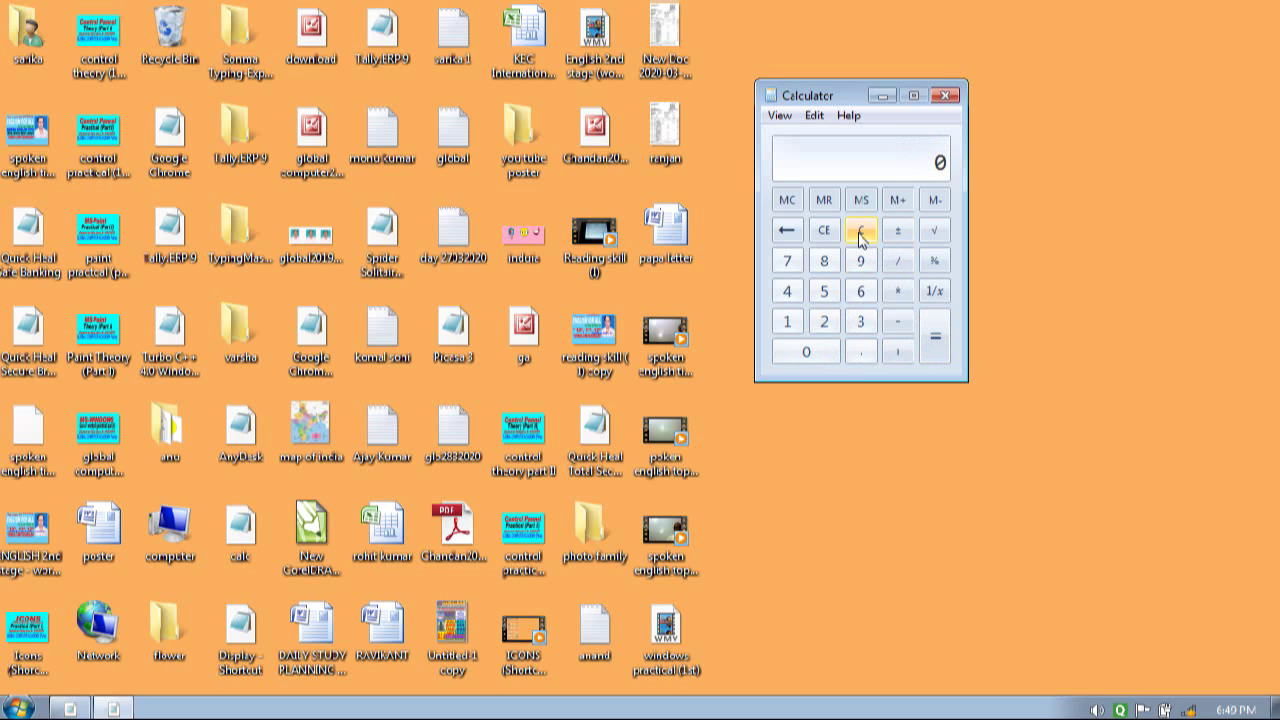
left_click(826, 322)
left_click(825, 291)
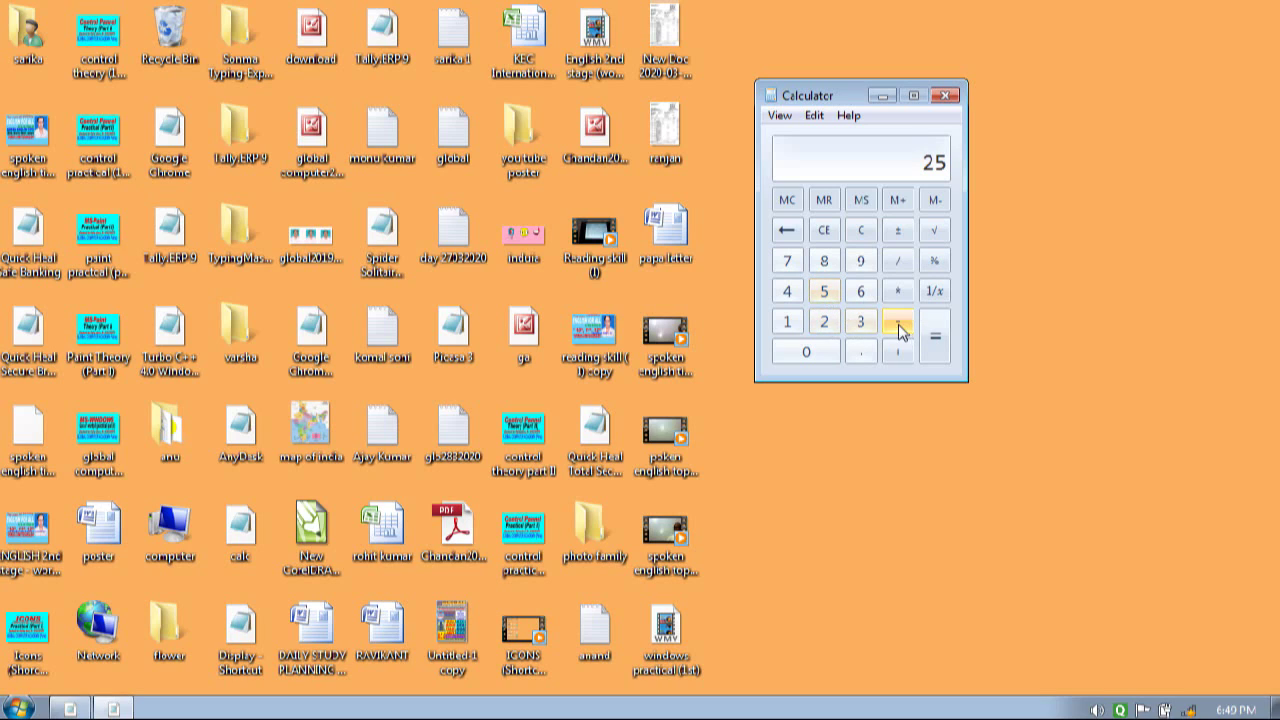
left_click(900, 330)
left_click(860, 322)
left_click(936, 350)
- Clear the display and calculate 5 × 6 × 2.5
left_click(860, 231)
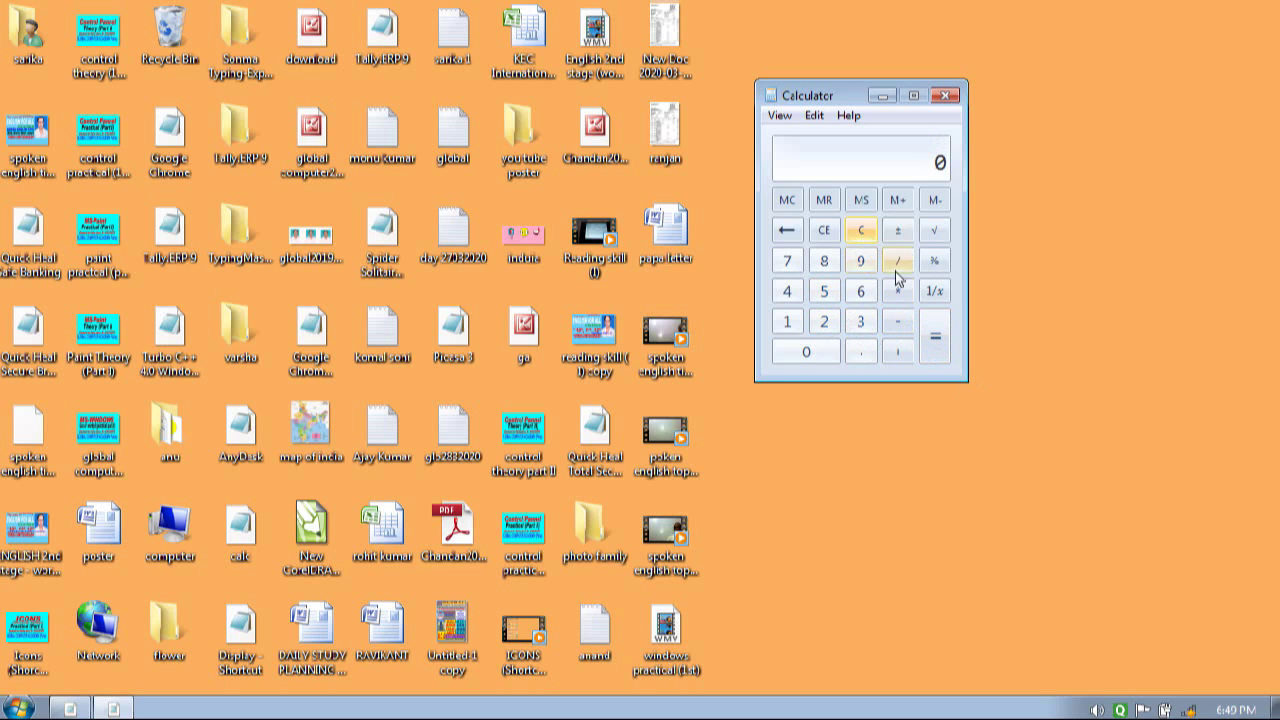
left_click(824, 292)
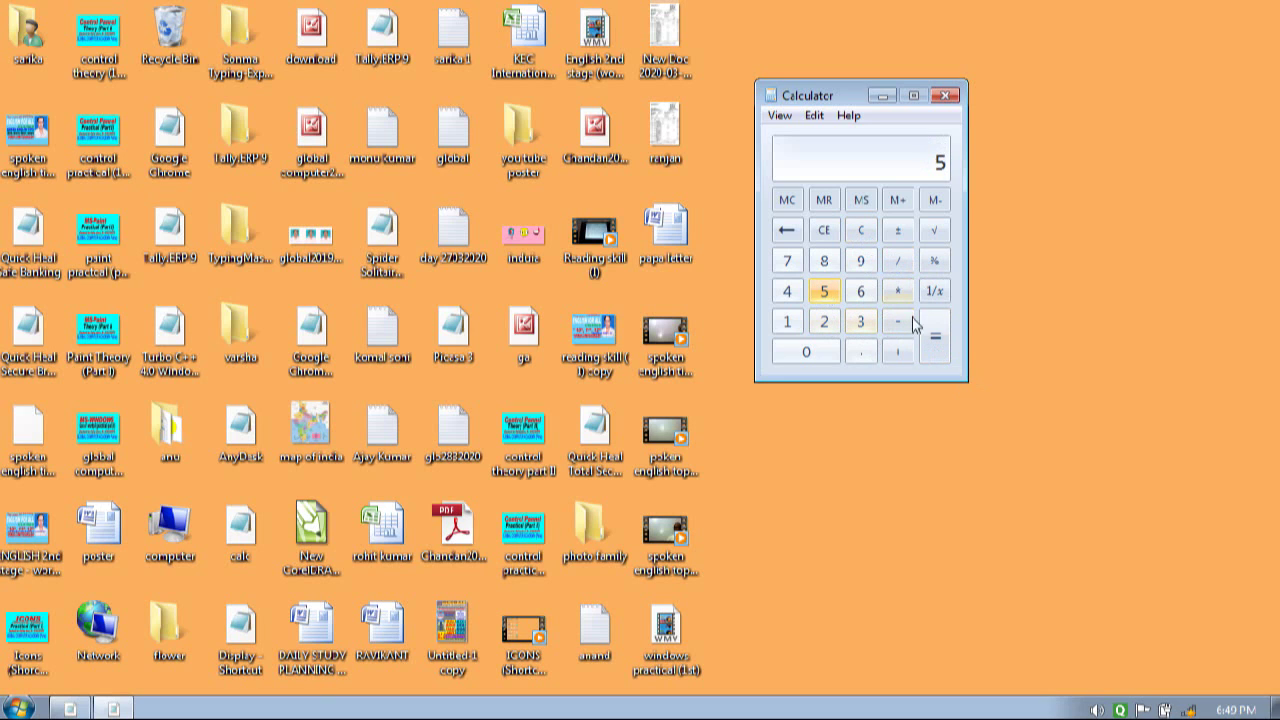
left_click(897, 291)
left_click(860, 291)
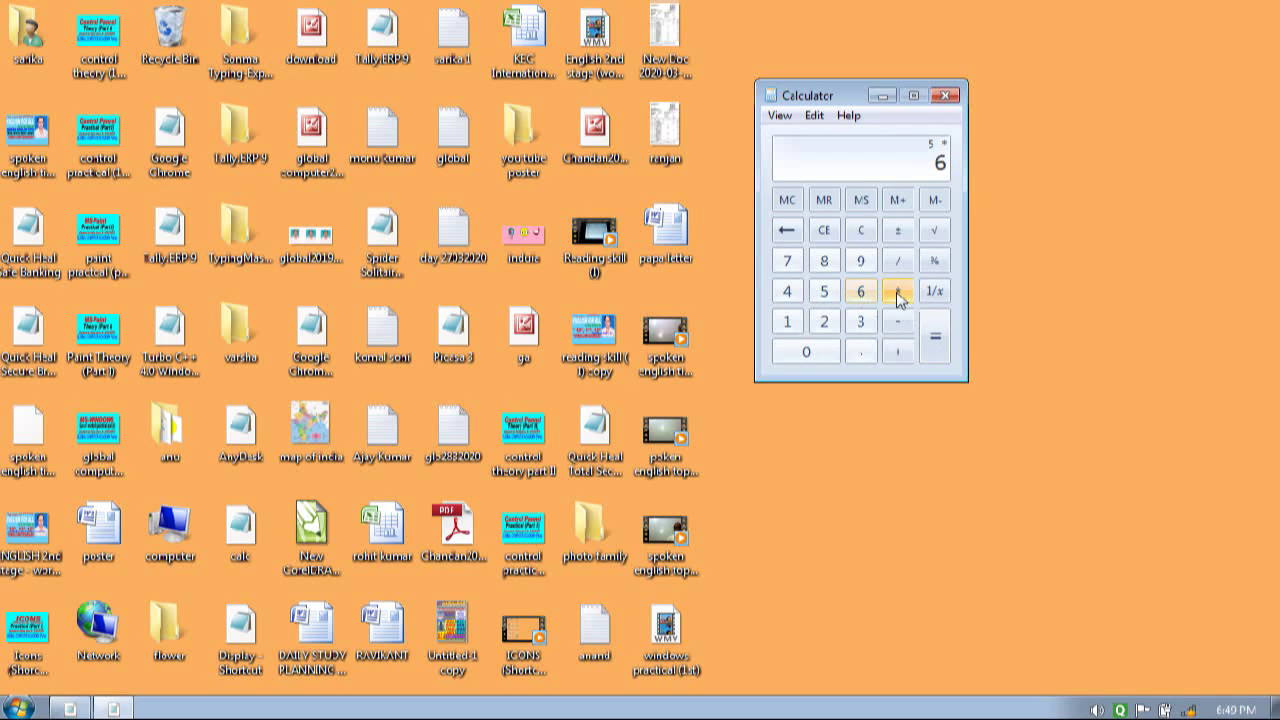
left_click(897, 297)
left_click(824, 321)
left_click(855, 351)
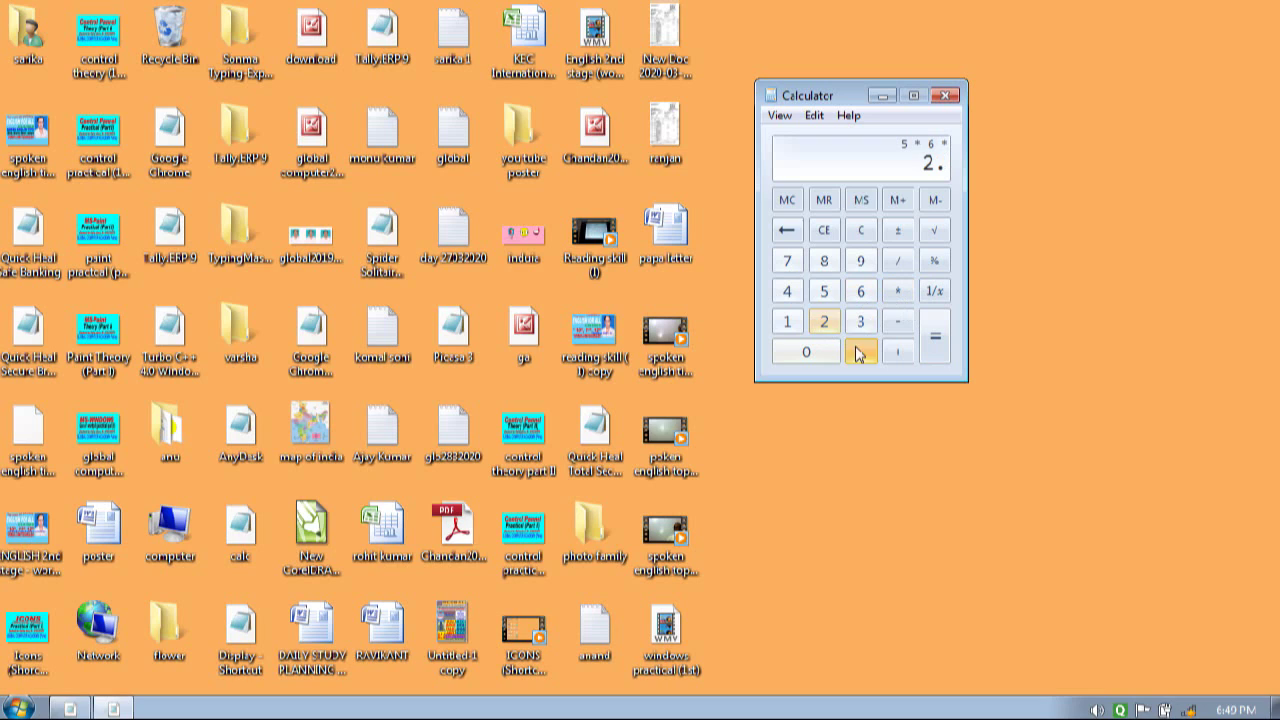
left_click(818, 294)
left_click(935, 338)
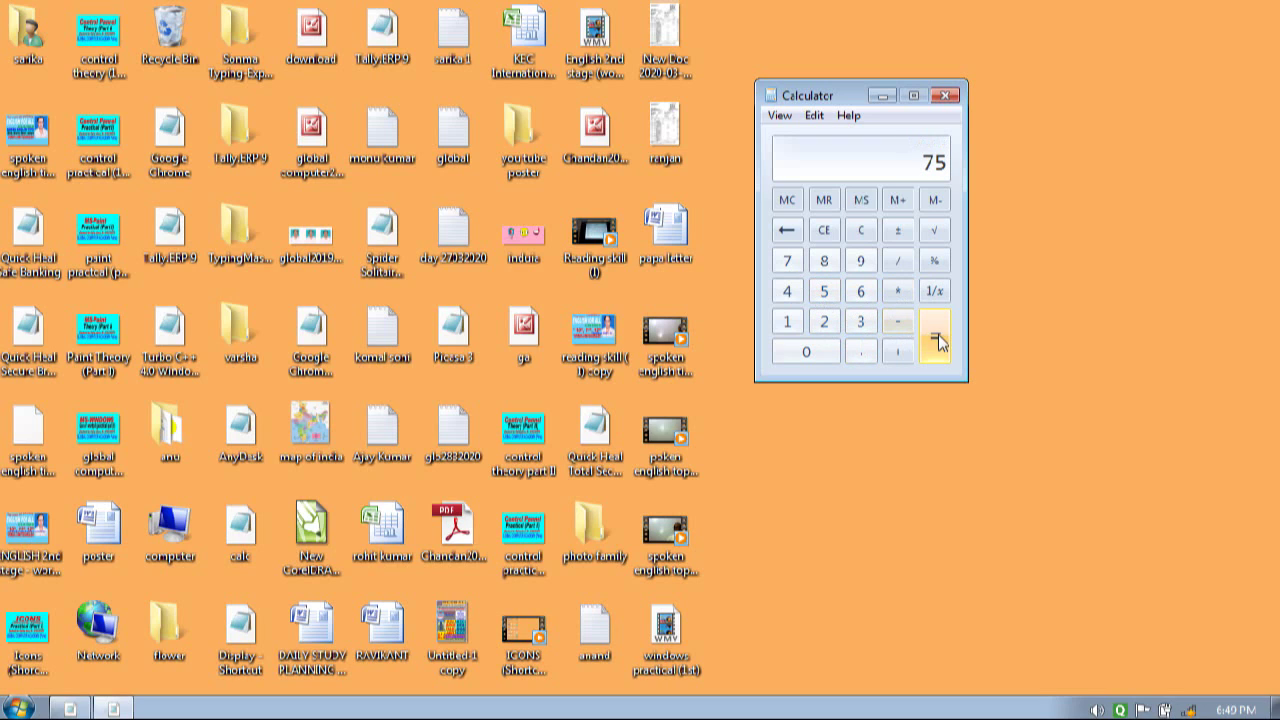
- Clear the display and enter the division 25 ÷ 4
left_click(862, 231)
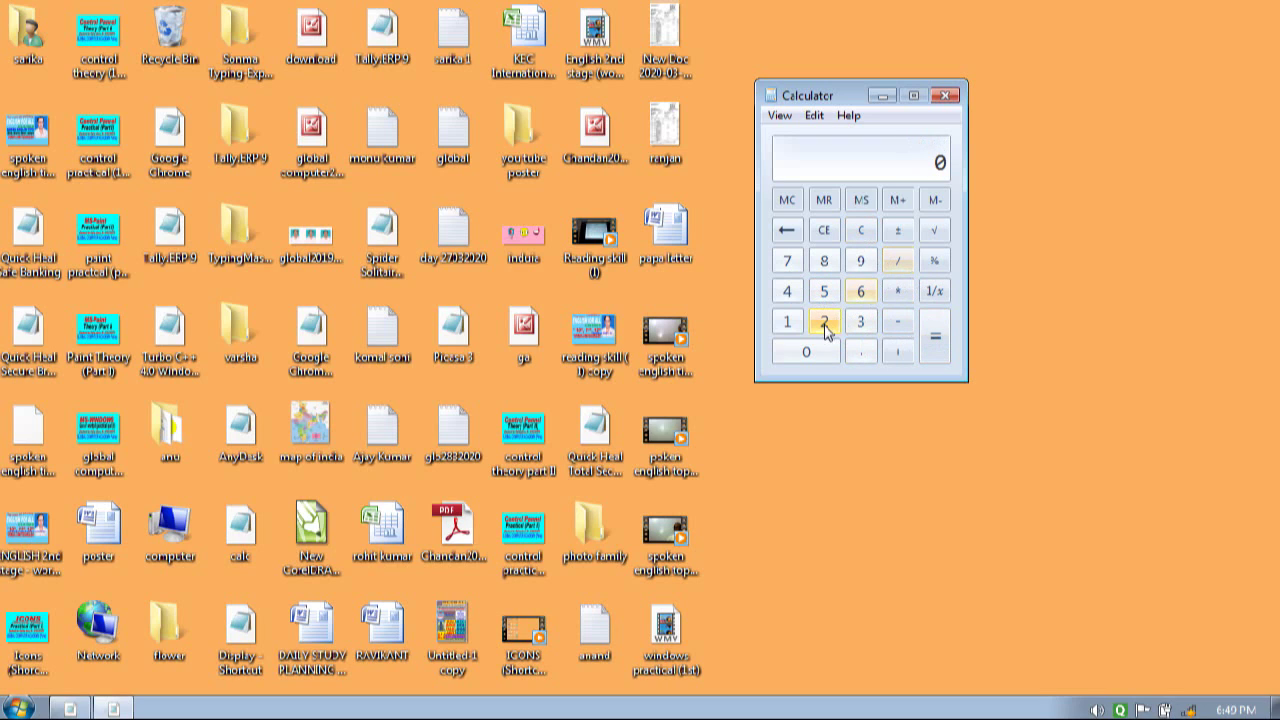
left_click(824, 321)
left_click(824, 291)
left_click(897, 261)
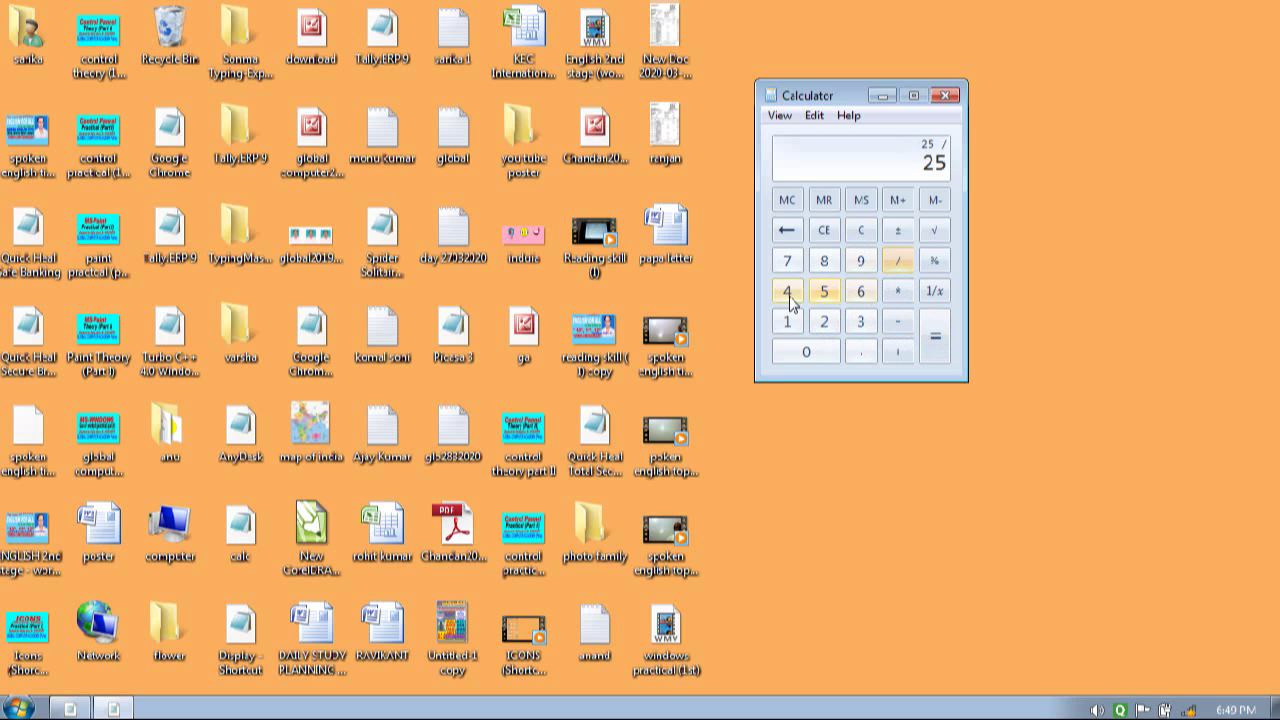
left_click(788, 296)
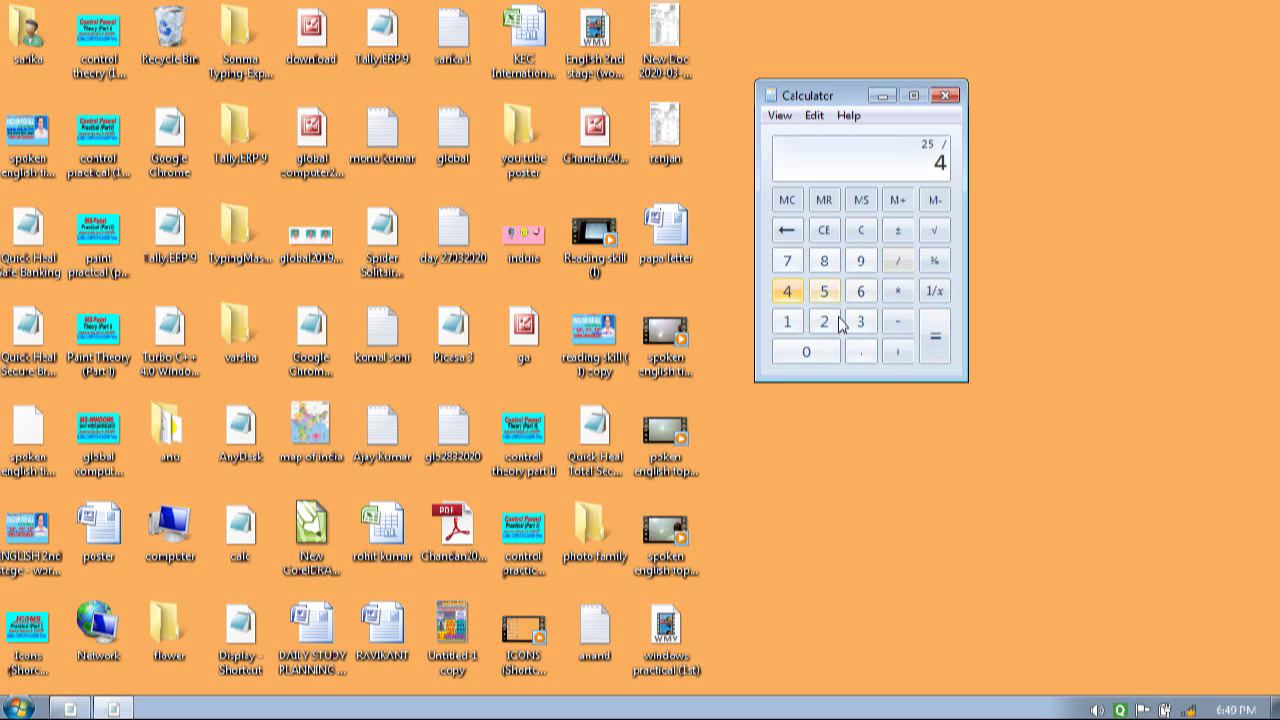
- Clear the display and calculate the square root of 16
left_click(860, 230)
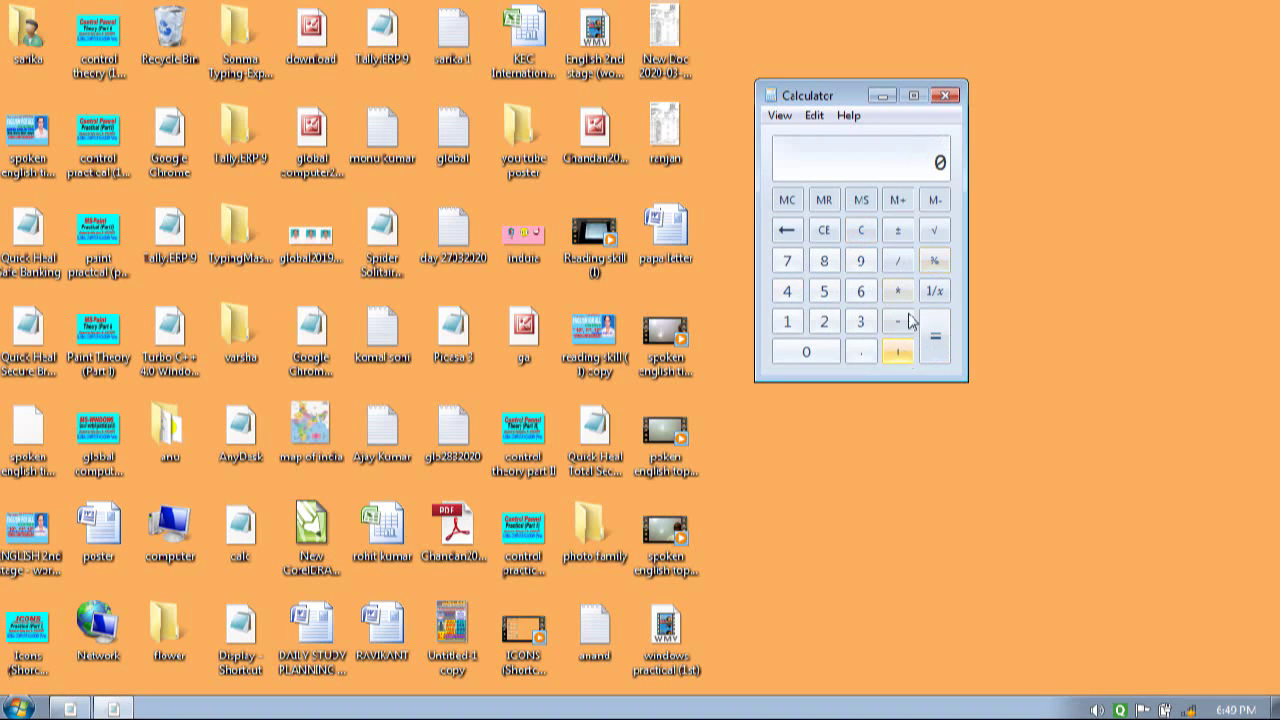
left_click(788, 322)
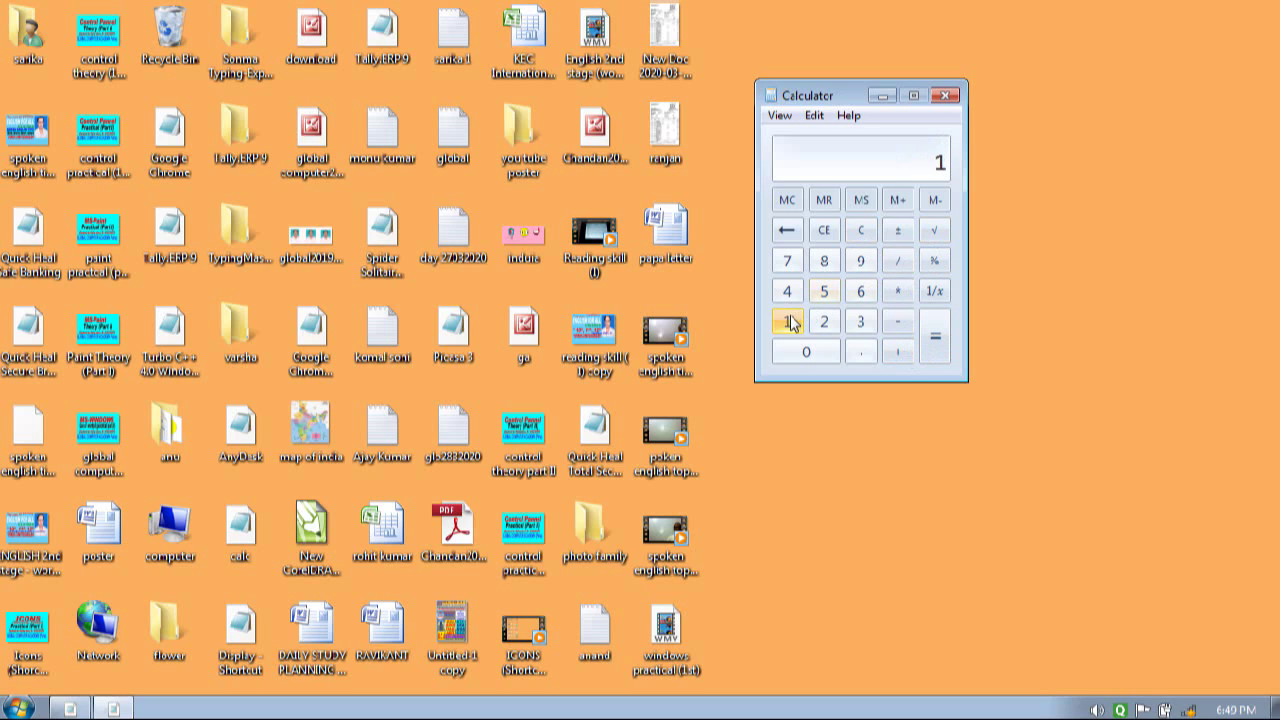
left_click(860, 291)
left_click(936, 232)
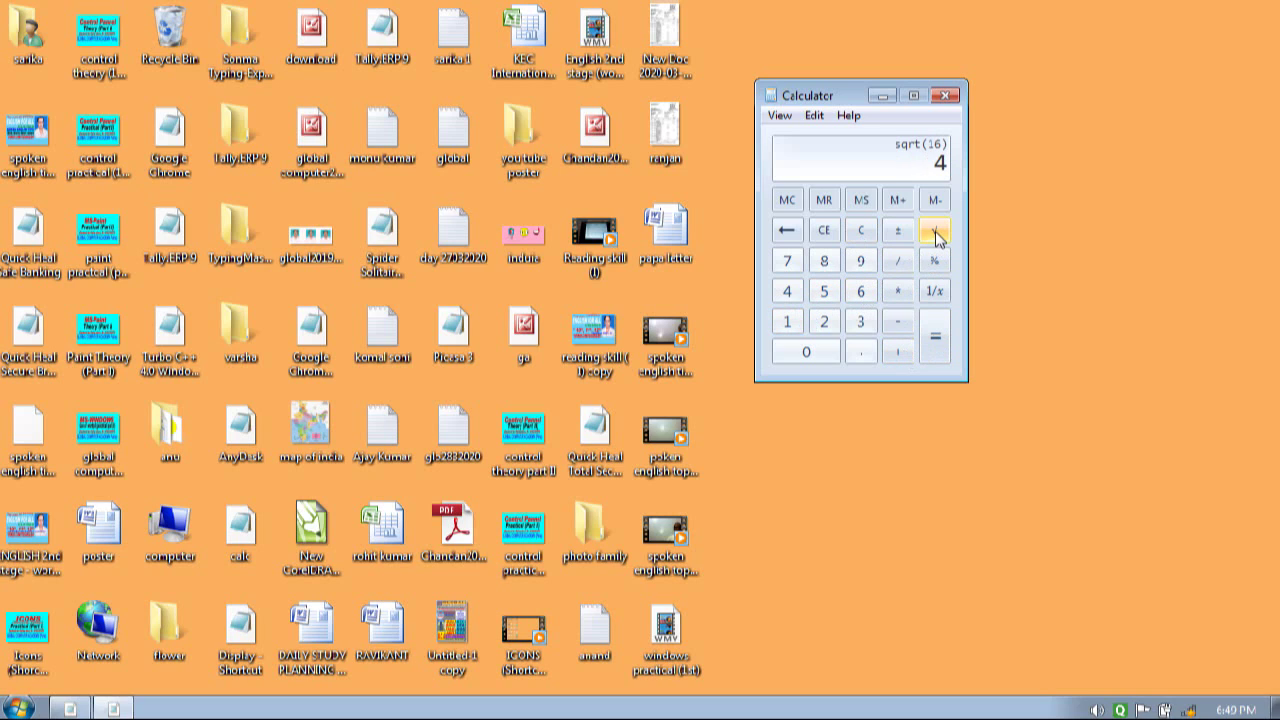
- Clear the display and calculate the square root of 25
left_click(860, 230)
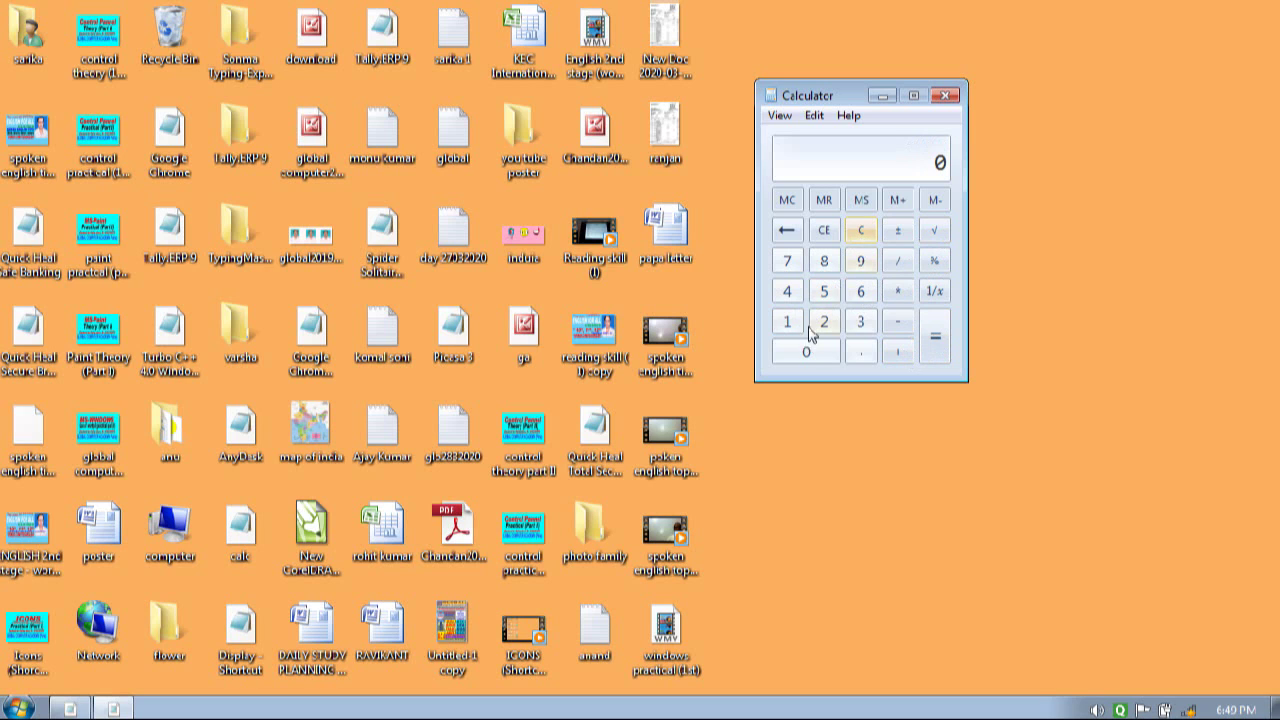
left_click(824, 321)
left_click(826, 292)
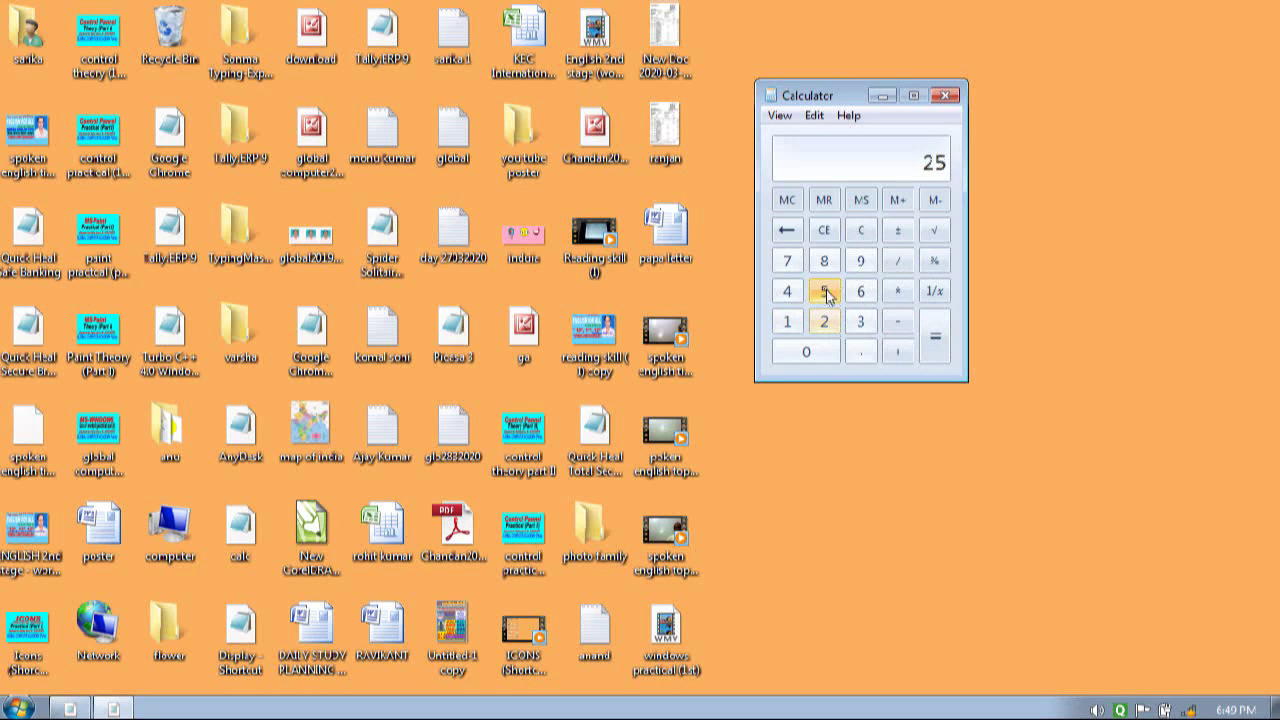
left_click(935, 230)
- Clear the display and calculate 20% of 300 by entering 300 × 20 with the percent function
left_click(862, 232)
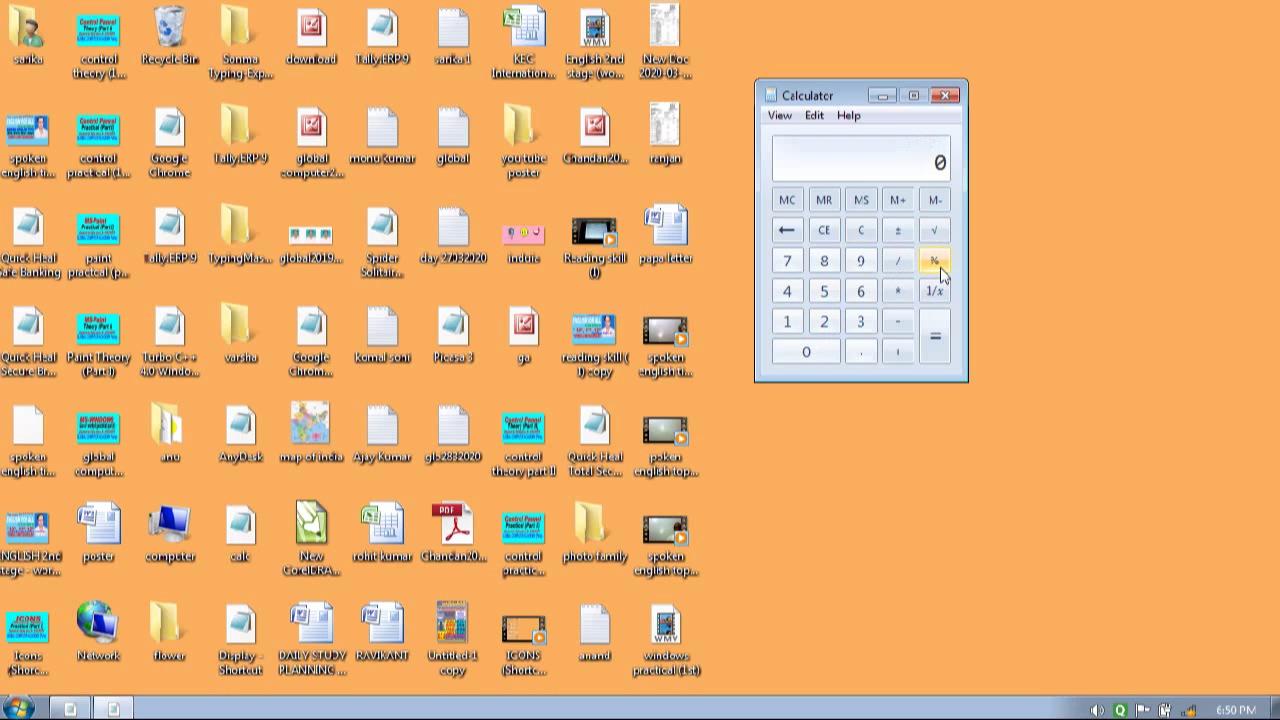
left_click(861, 326)
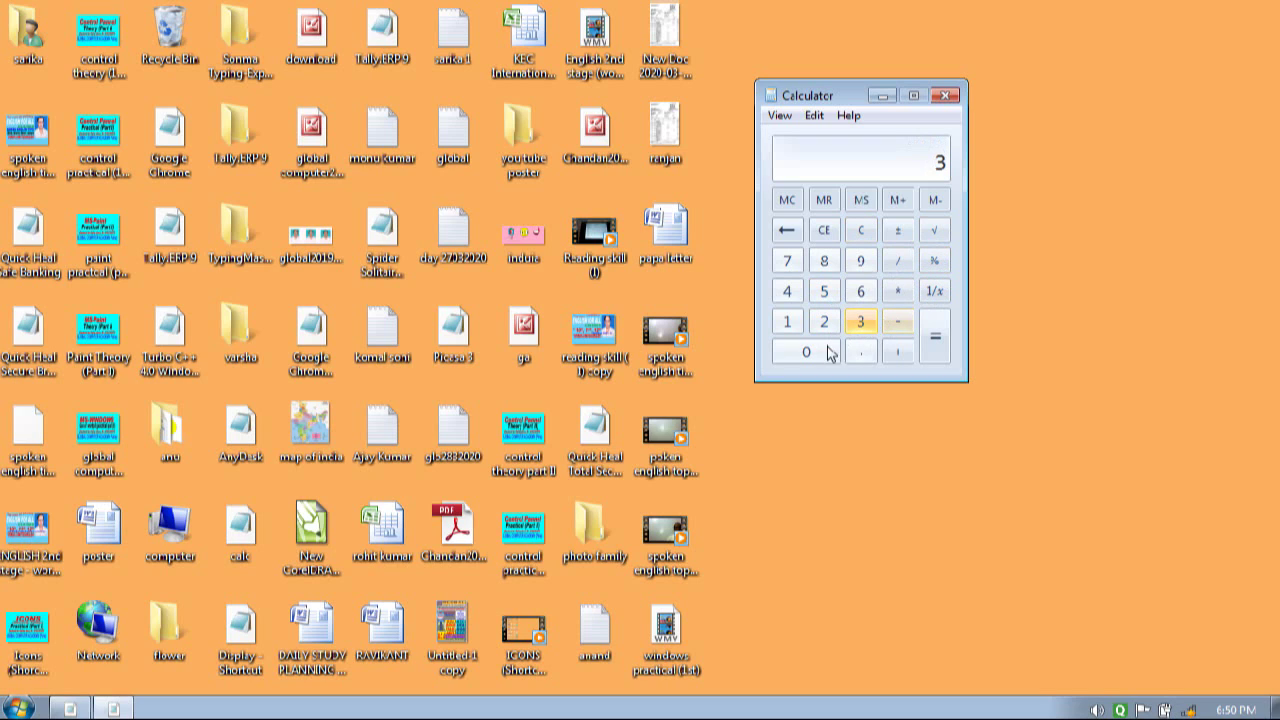
left_click(822, 355)
left_click(825, 355)
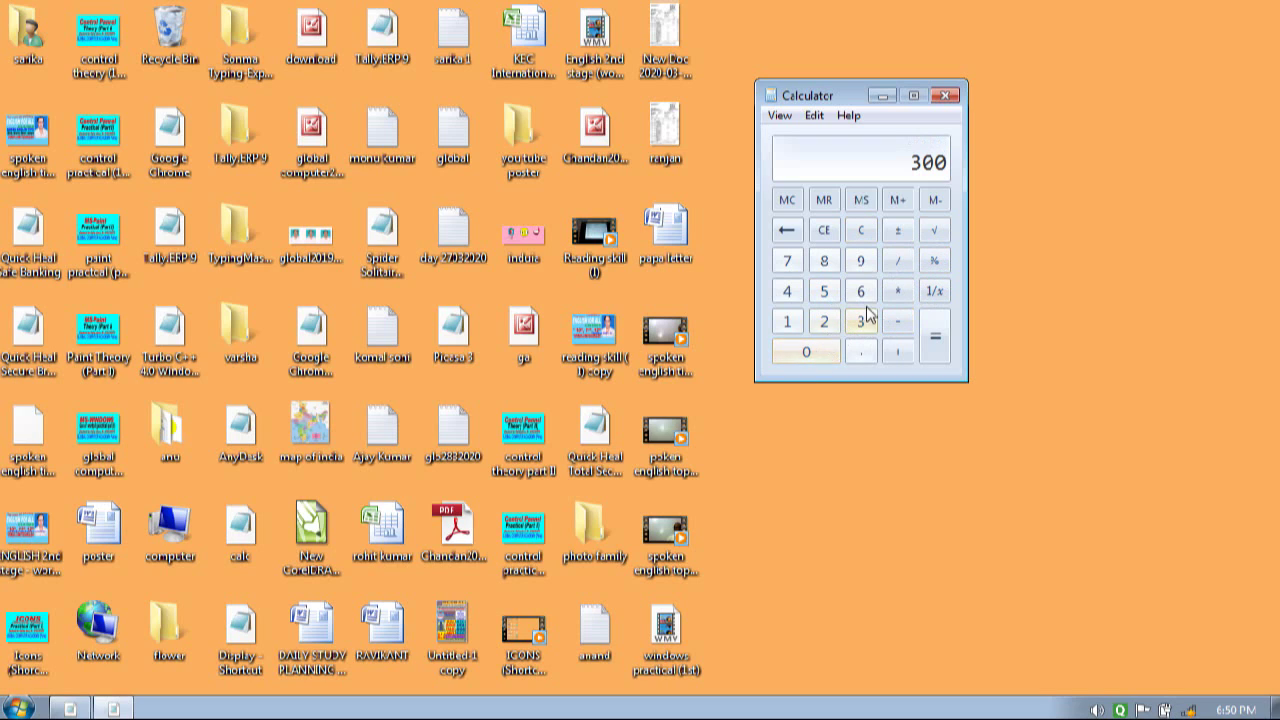
left_click(895, 293)
left_click(823, 323)
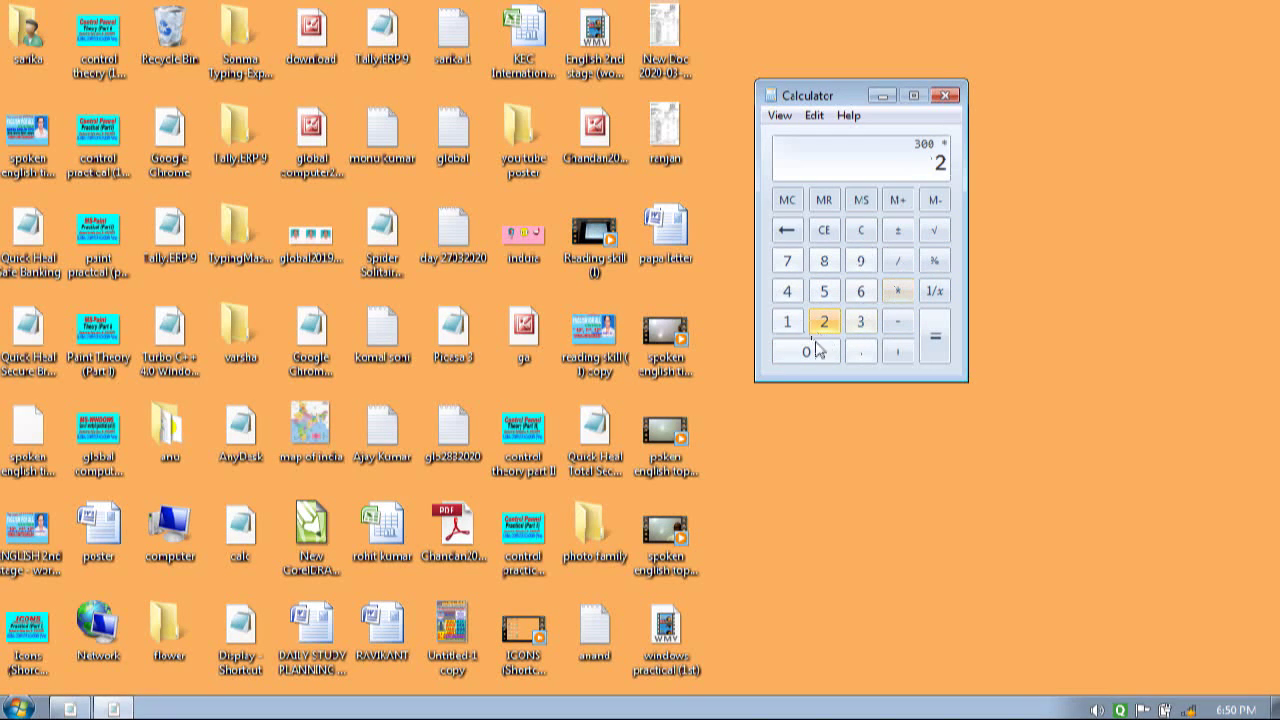
left_click(825, 352)
left_click(934, 261)
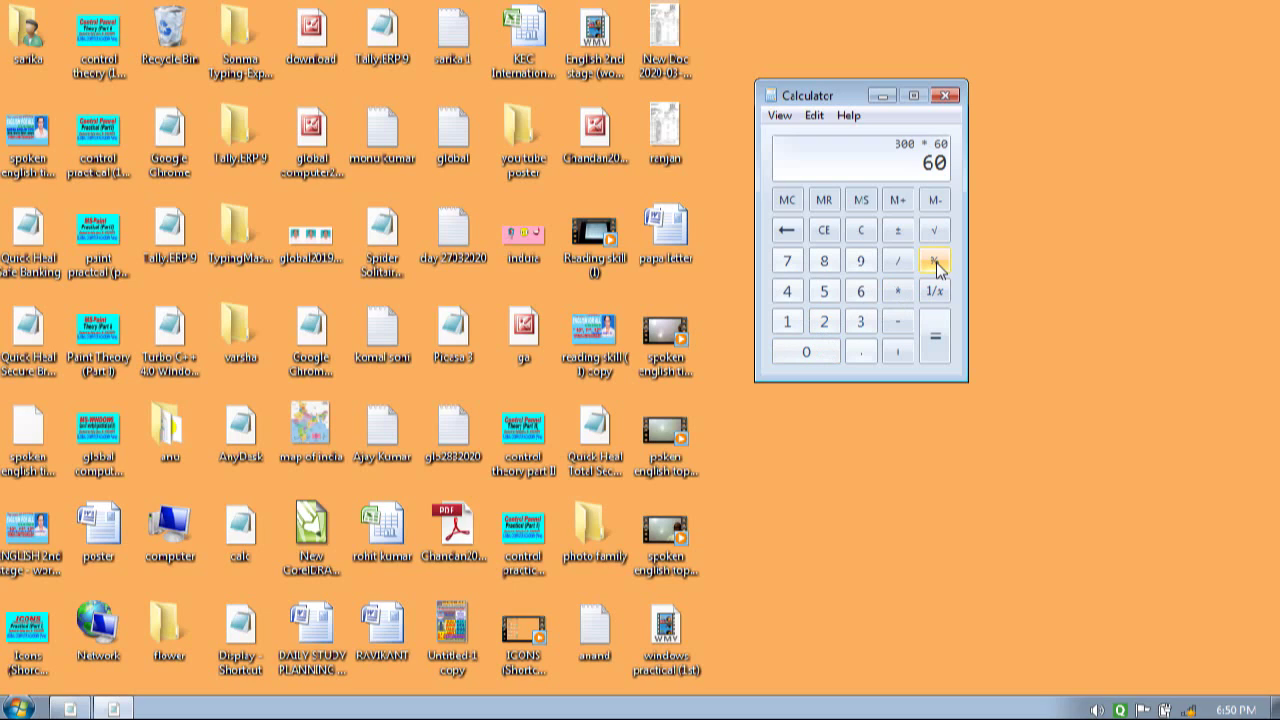
- Clear the display, enter 500 × 10 with the percent function and evaluate the expression
left_click(860, 232)
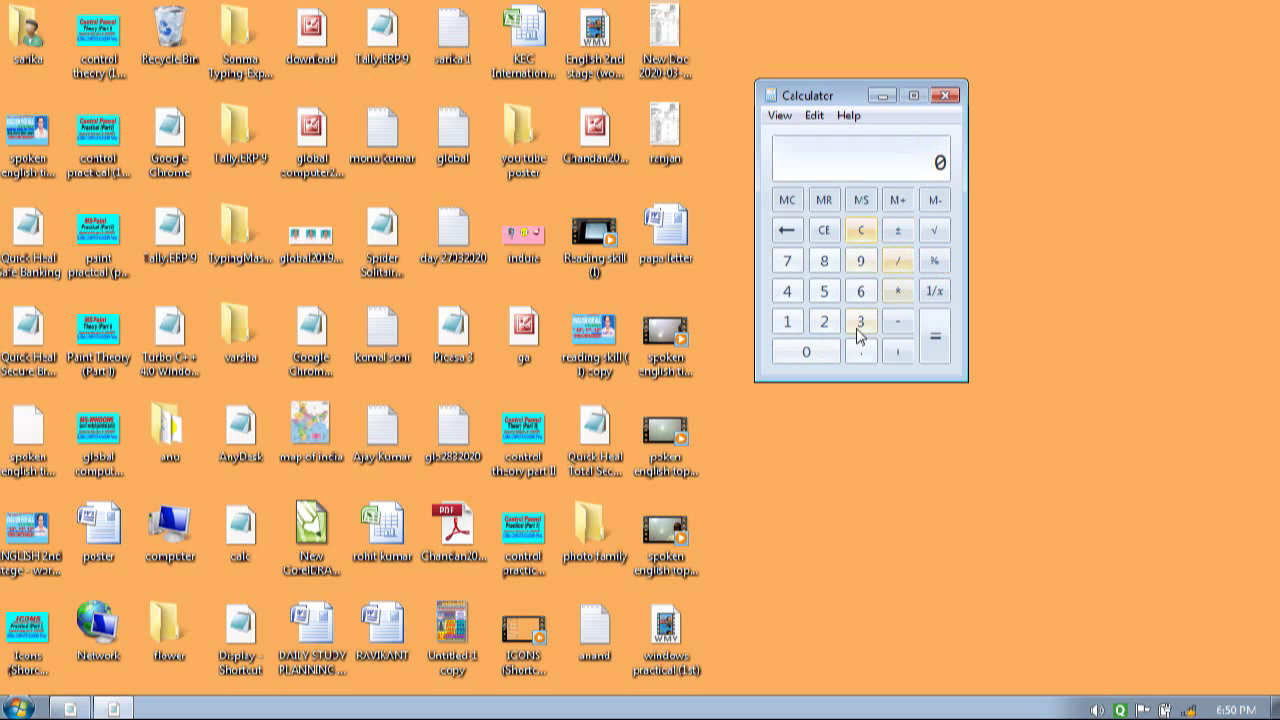
left_click(824, 291)
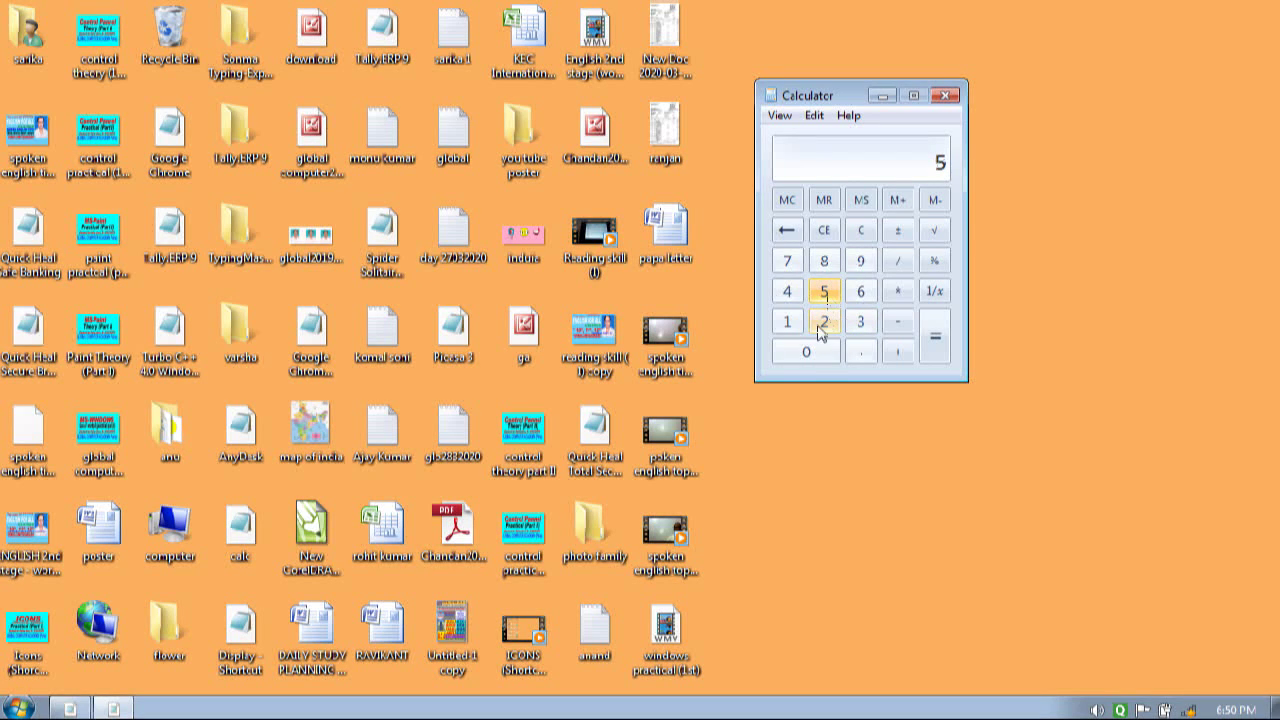
left_click(808, 355)
left_click(808, 355)
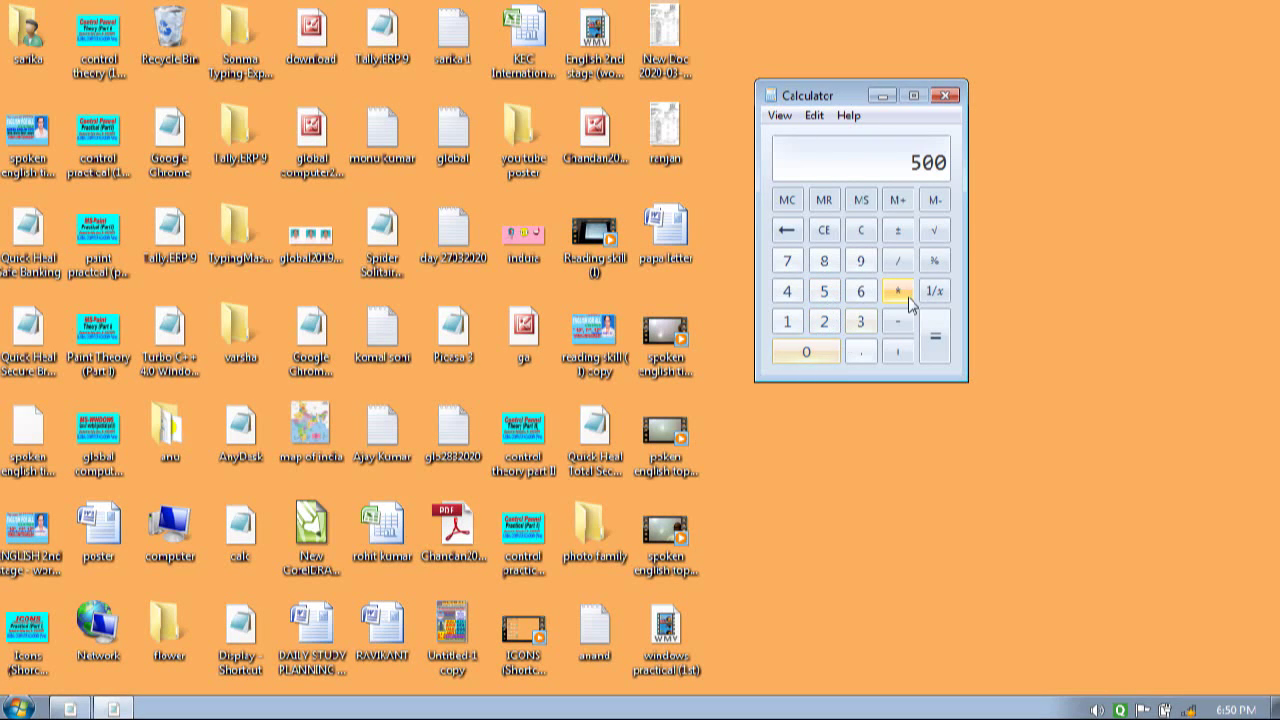
left_click(897, 295)
left_click(787, 321)
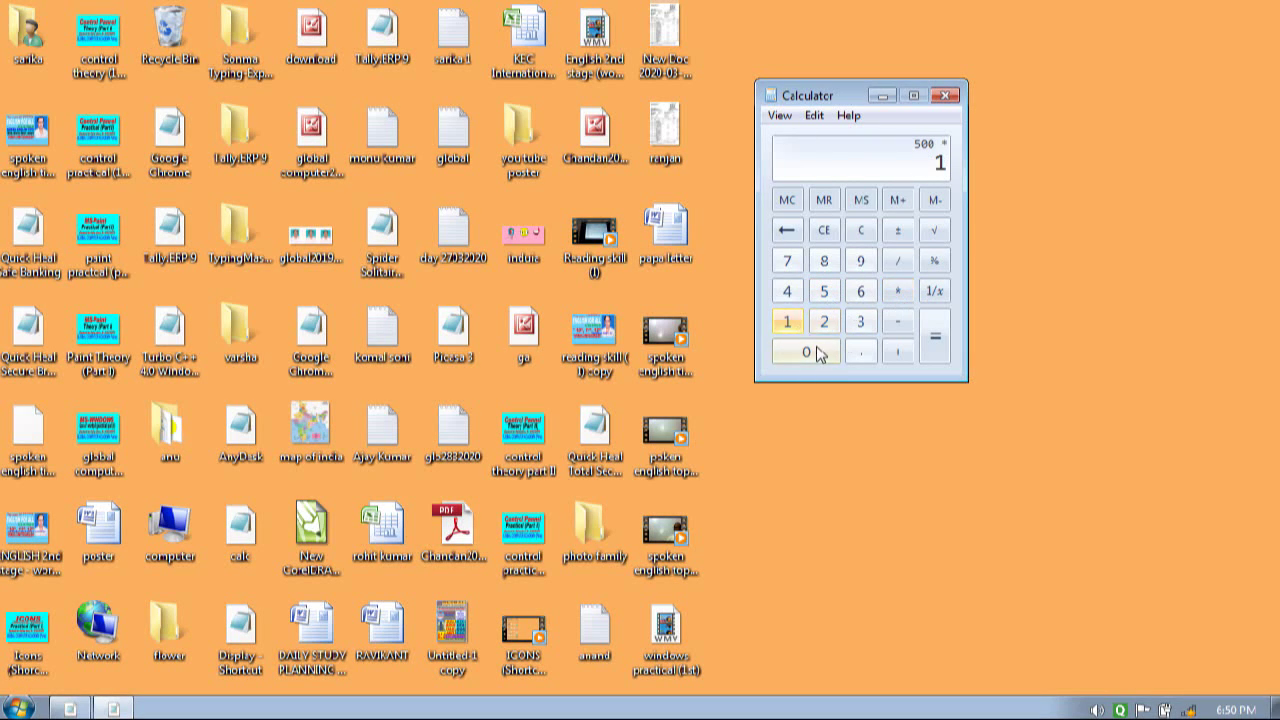
left_click(810, 352)
left_click(935, 261)
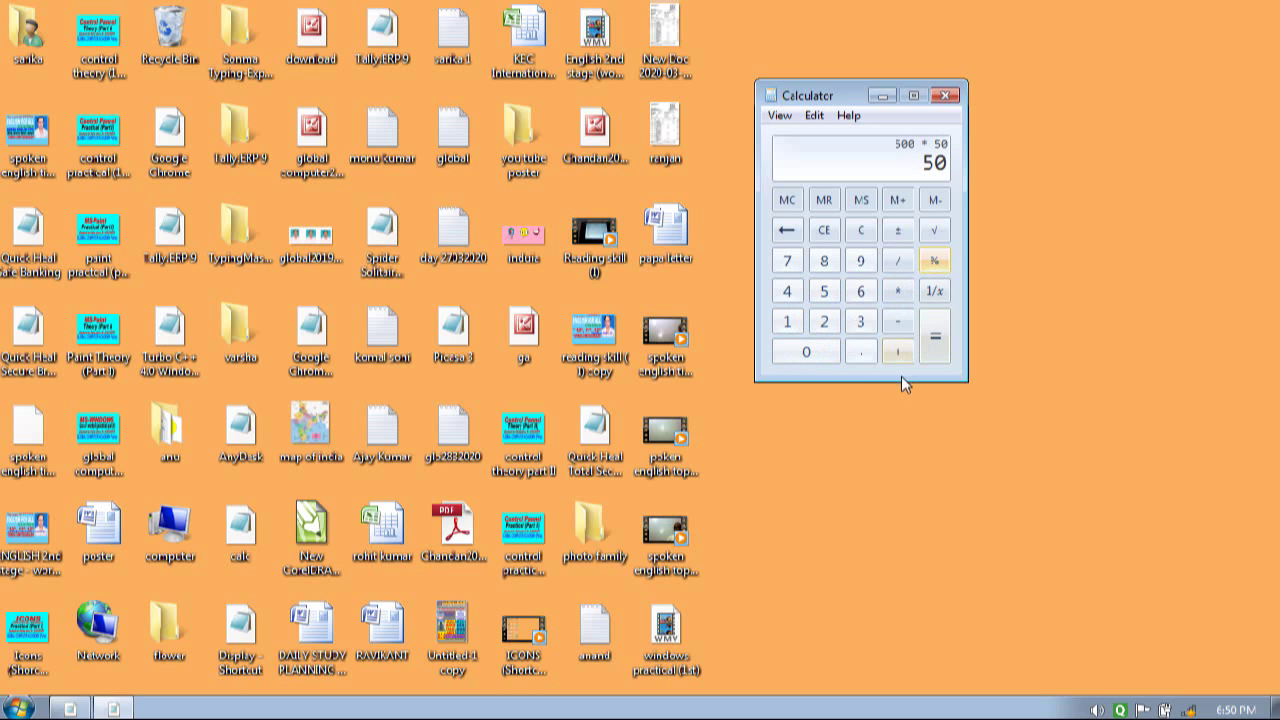
left_click(936, 340)
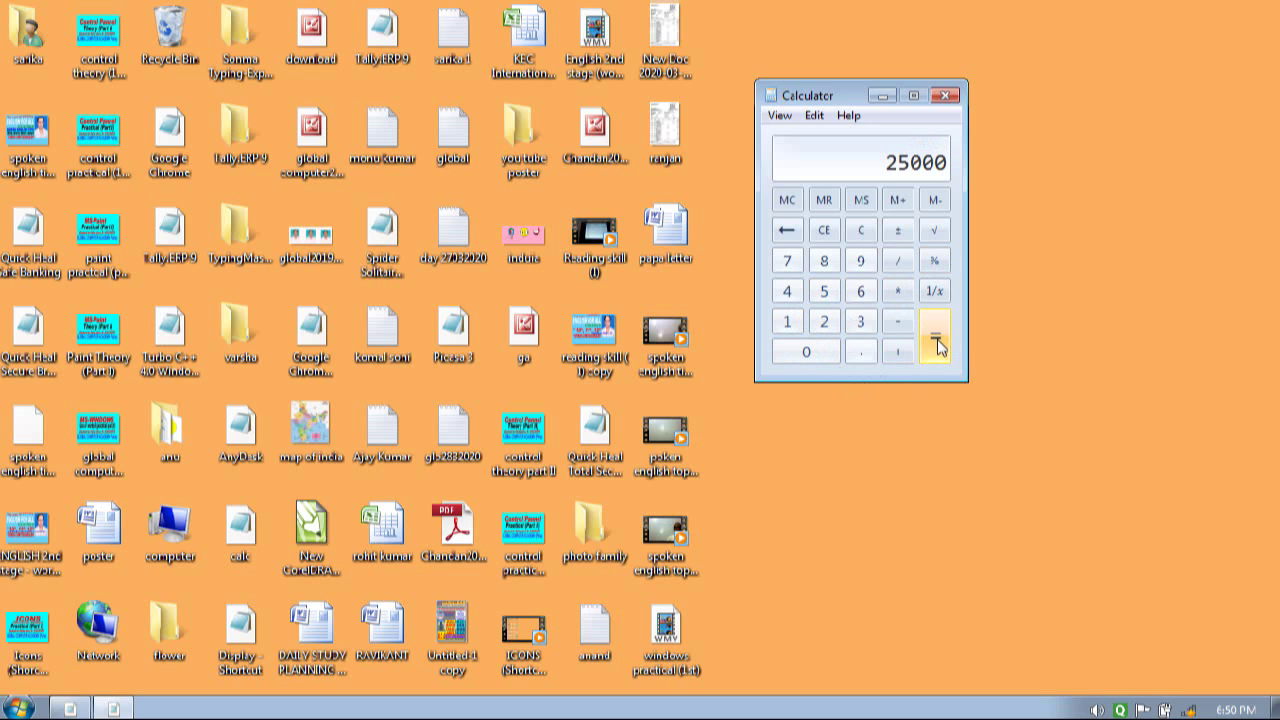
- Clear the display and set the calculator to the Standard view in Basic mode
left_click(859, 232)
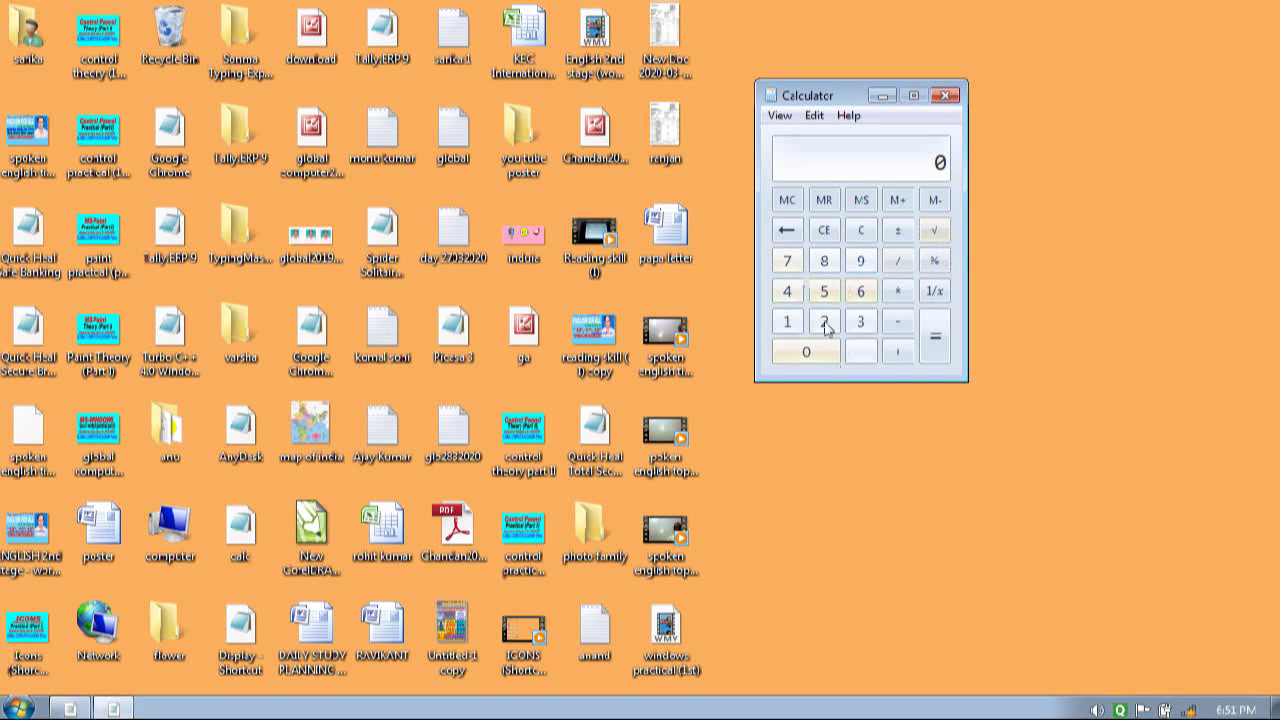
left_click(779, 115)
left_click(800, 145)
left_click(778, 116)
left_click(808, 280)
- Calculate the sum 25 + 30 + 2.5
type("25")
key("plus")
type("30")
key("plus")
type("2.5")
key("Return")
- Clear the display and calculate 25 − 4.2
key("Escape")
type("25 - 4.2")
key("Return")
- Clear the display and calculate 5 × 4 × 1.5
key("Escape")
type("5*4*")
type("1.5")
key("Return")
- Clear the display and calculate the division 25 ÷ 4
key("Escape")
type("25/4")
key("Return")
- Clear the display and calculate 300 × 20 ÷ 100
key("Escape")
type("300 * 20 / ")
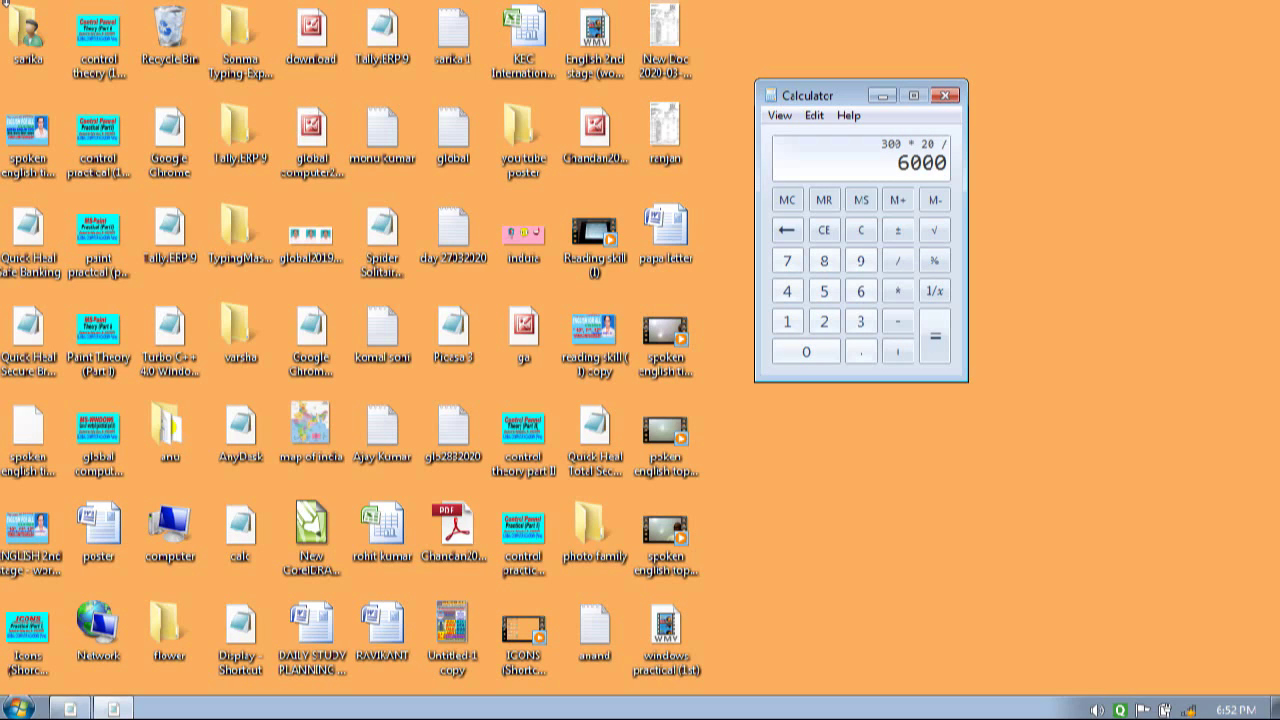
type("100")
key("Return")
- Clear the display, switch the calculator to Unit conversion and reposition its window on the desktop
key("Escape")
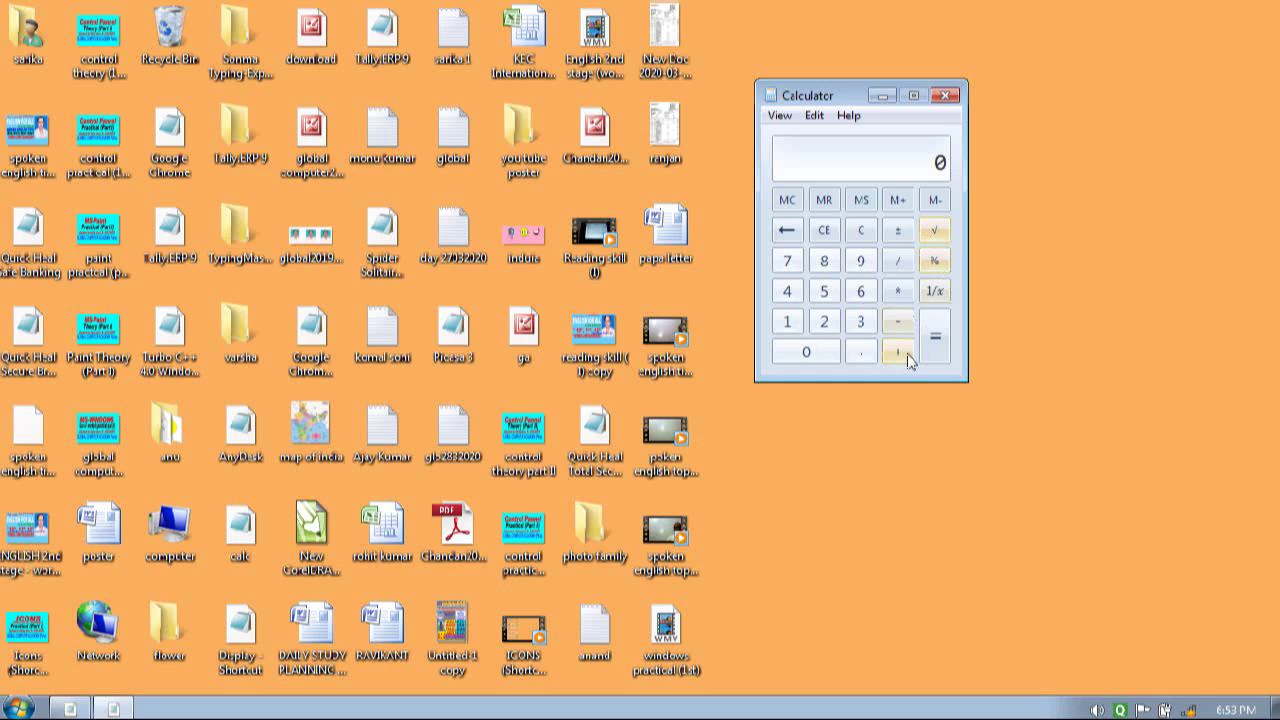
left_click(779, 115)
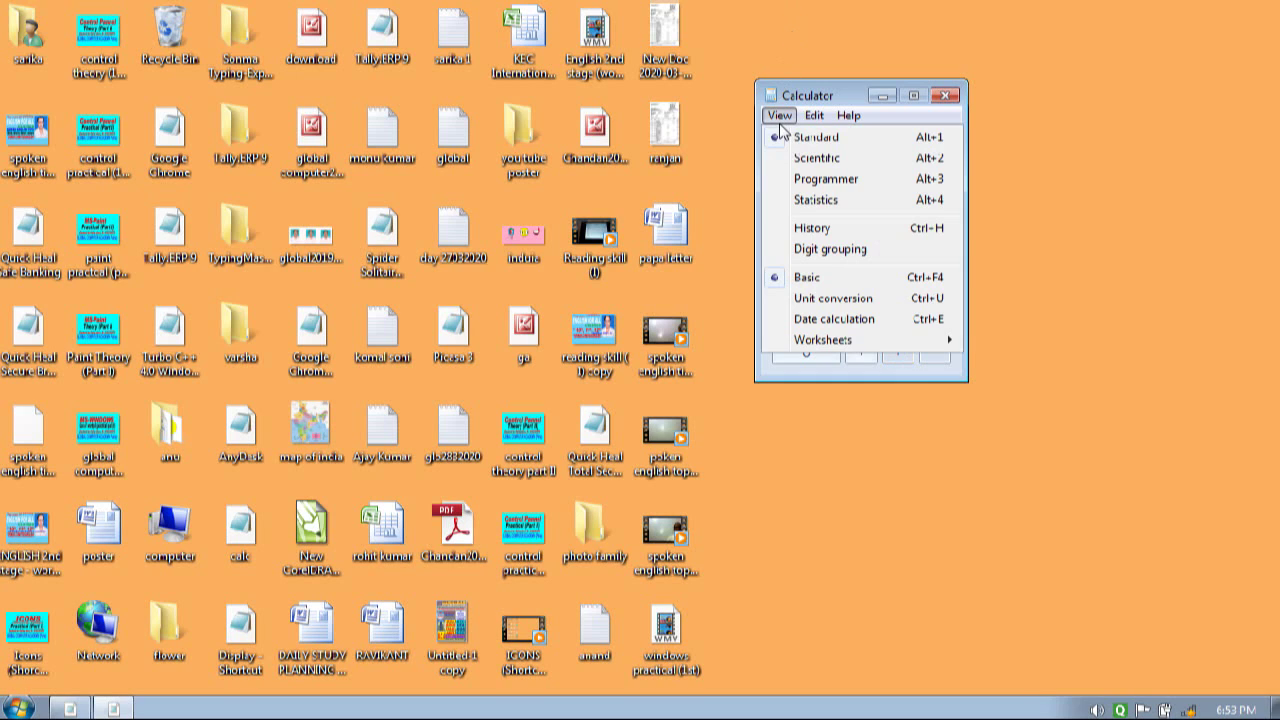
left_click(806, 298)
left_click_drag(877, 91, 538, 66)
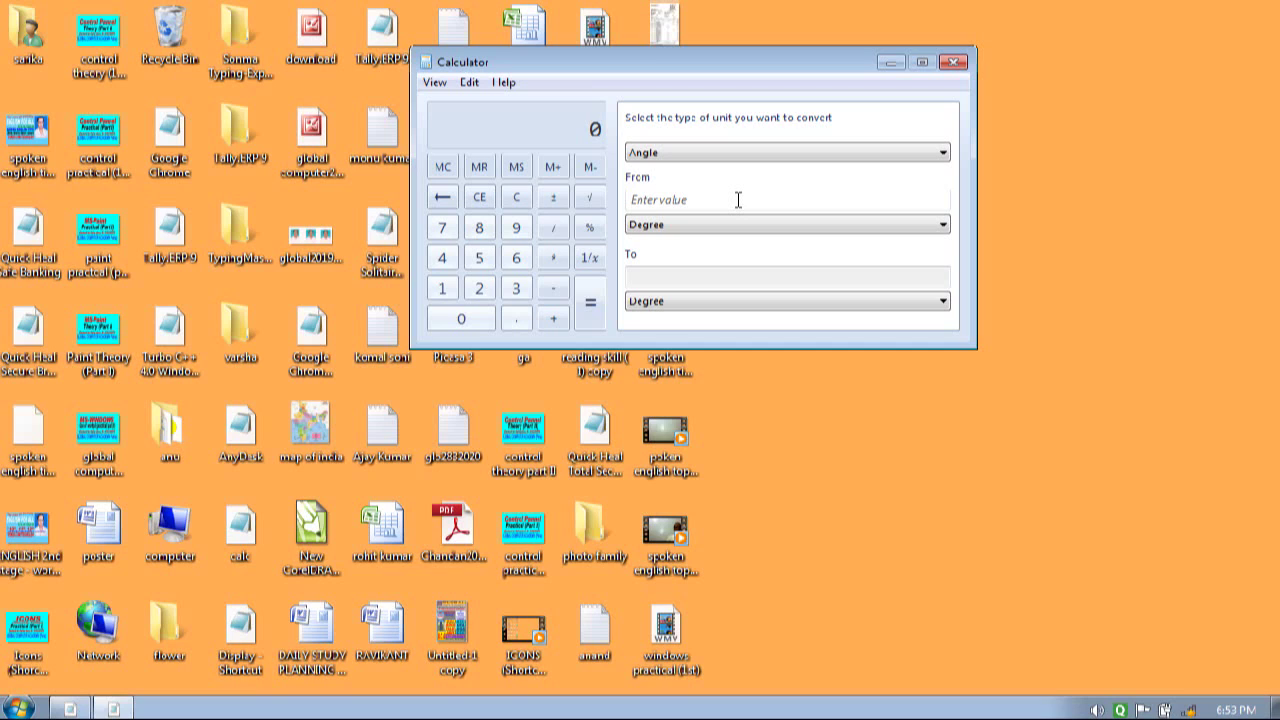
left_click(435, 83)
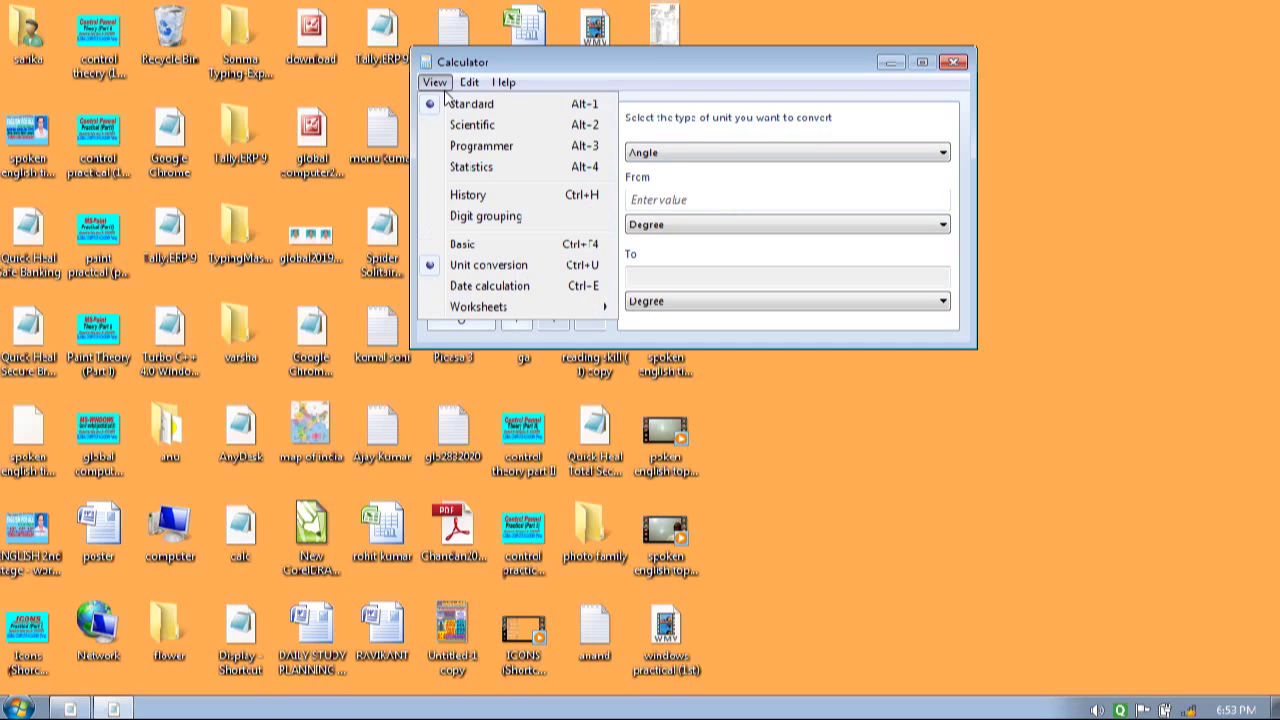
left_click(458, 265)
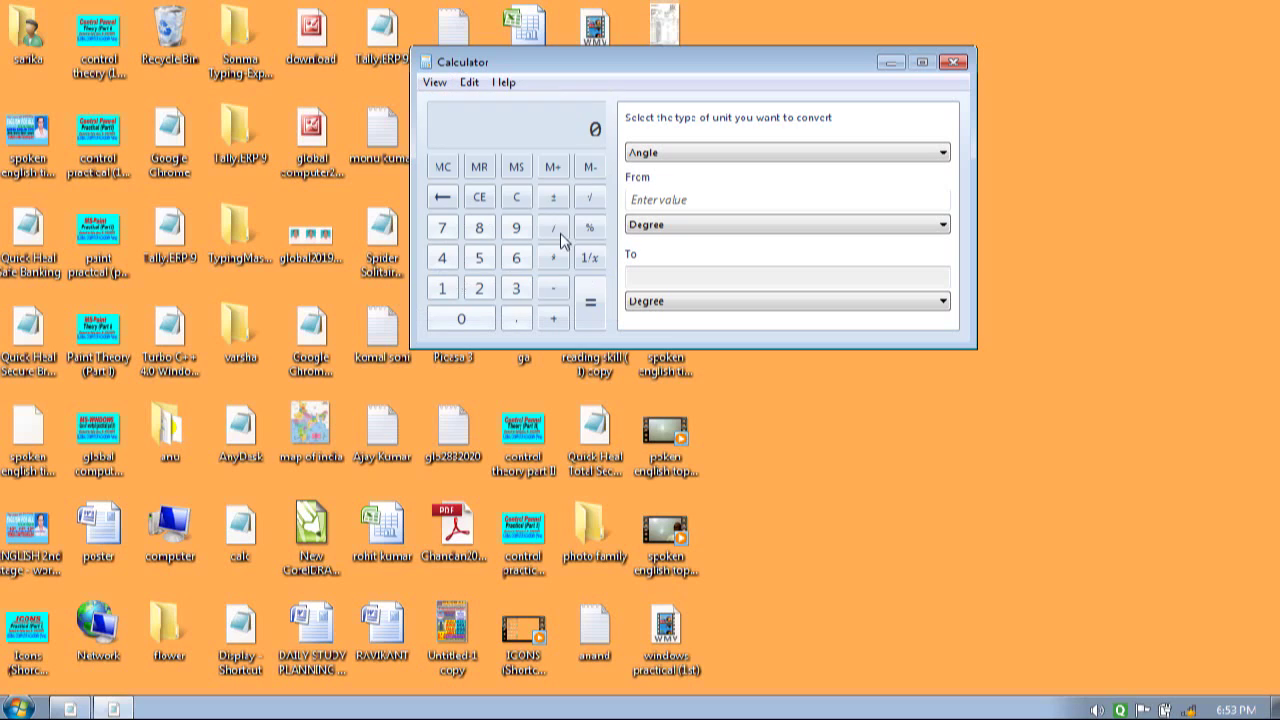
- Set the unit type to Length and convert 1 Meter to Centimeters
left_click(688, 155)
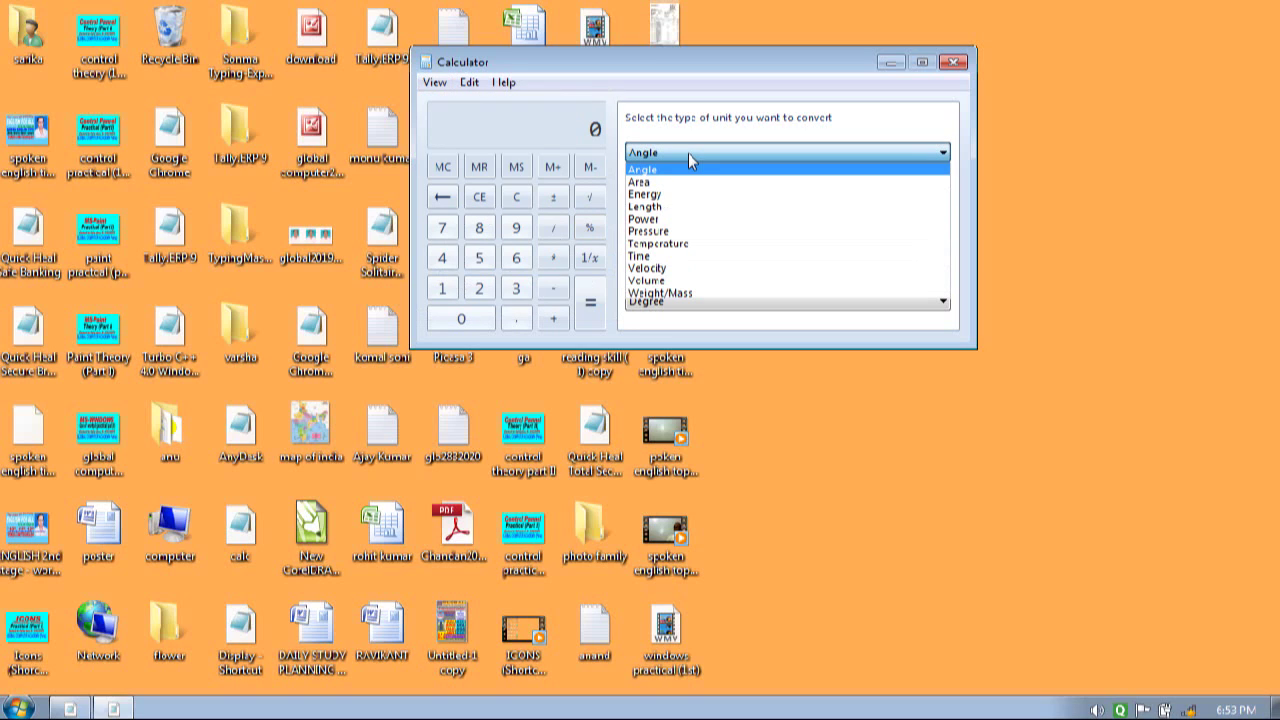
left_click(672, 208)
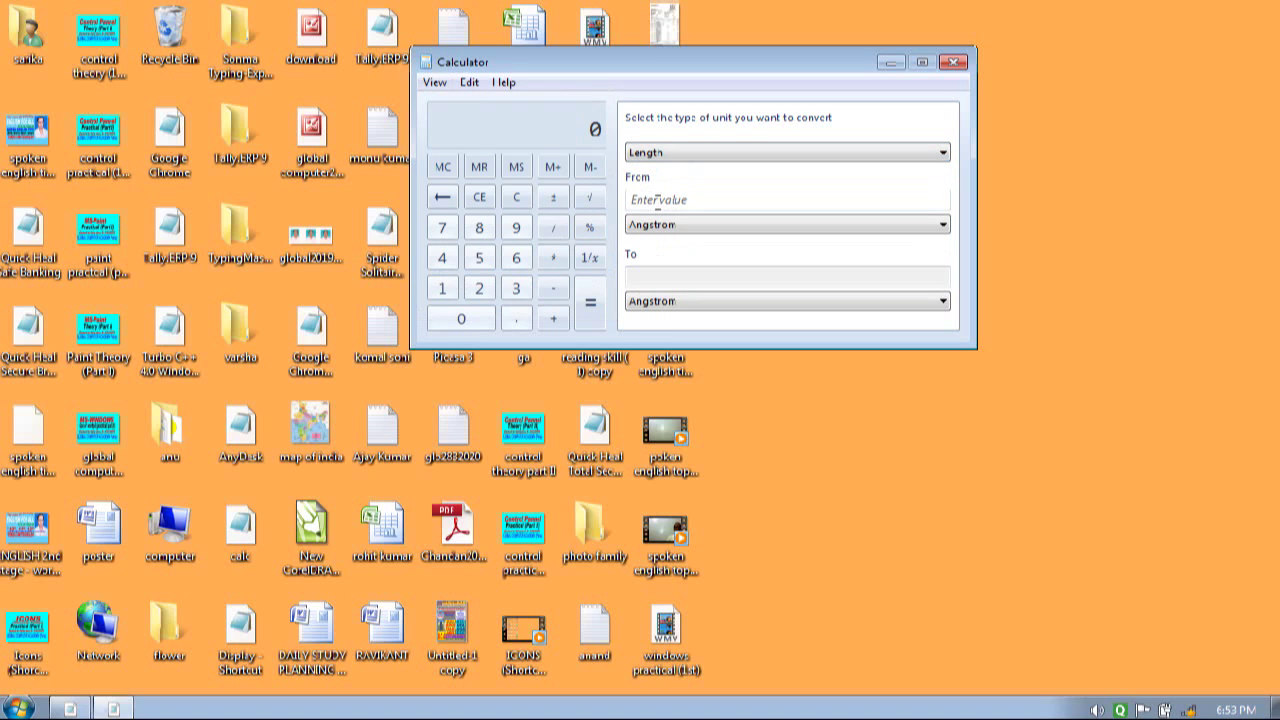
left_click(658, 200)
left_click(680, 224)
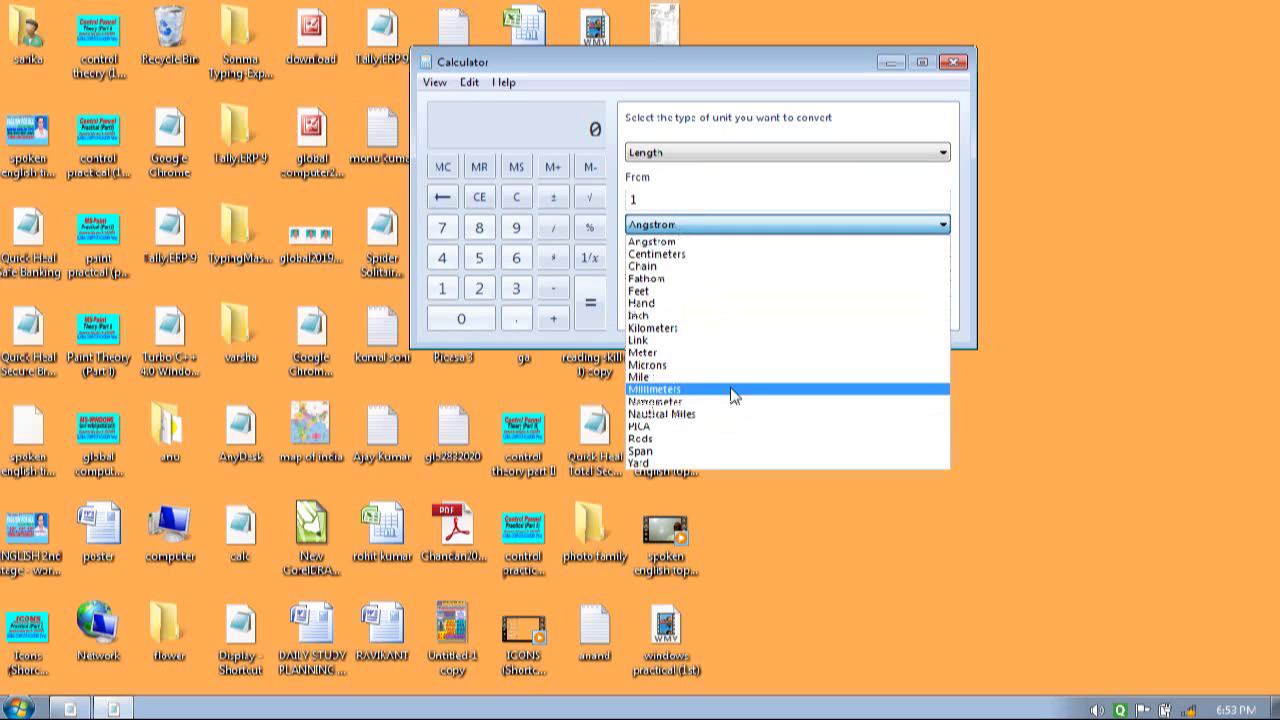
left_click(729, 357)
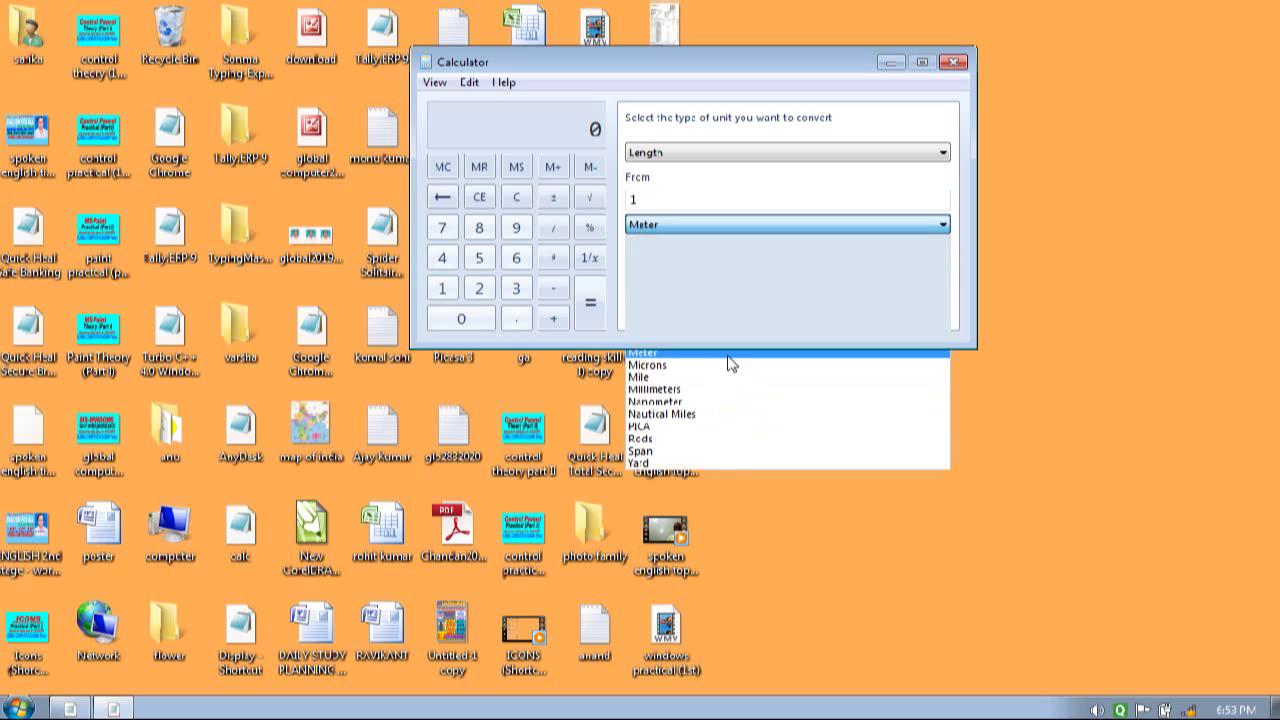
left_click(721, 303)
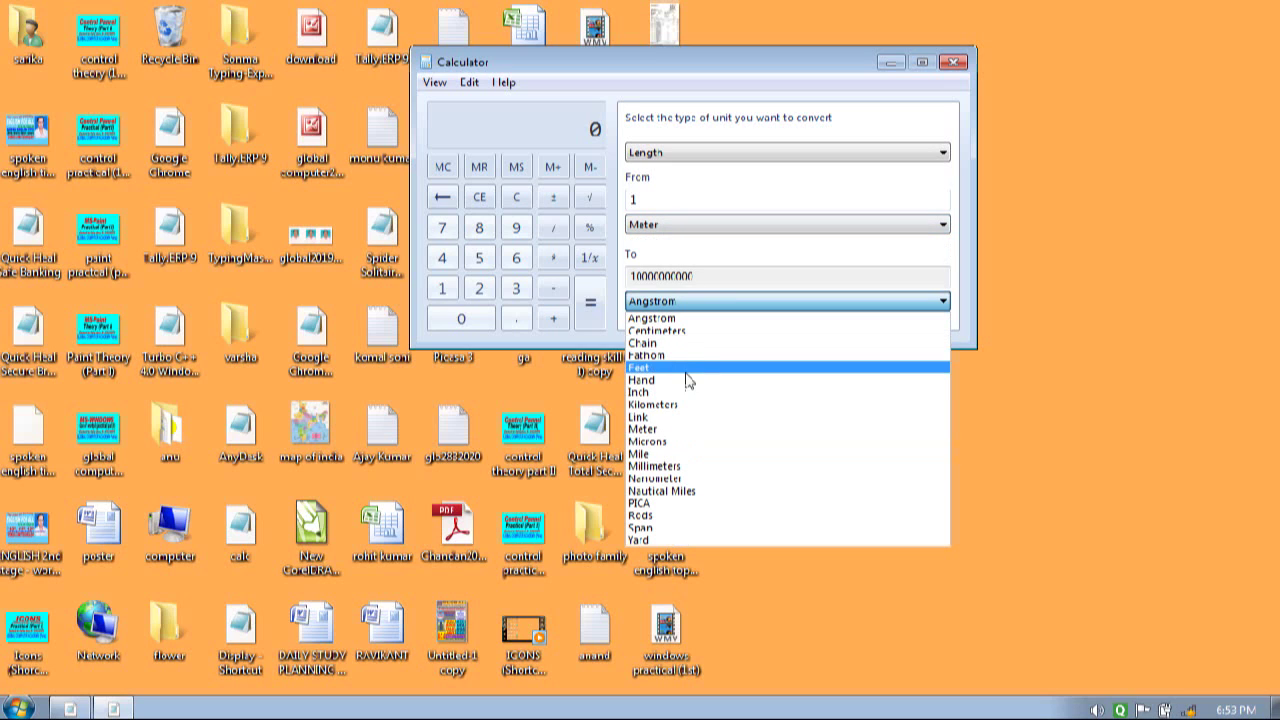
left_click(693, 331)
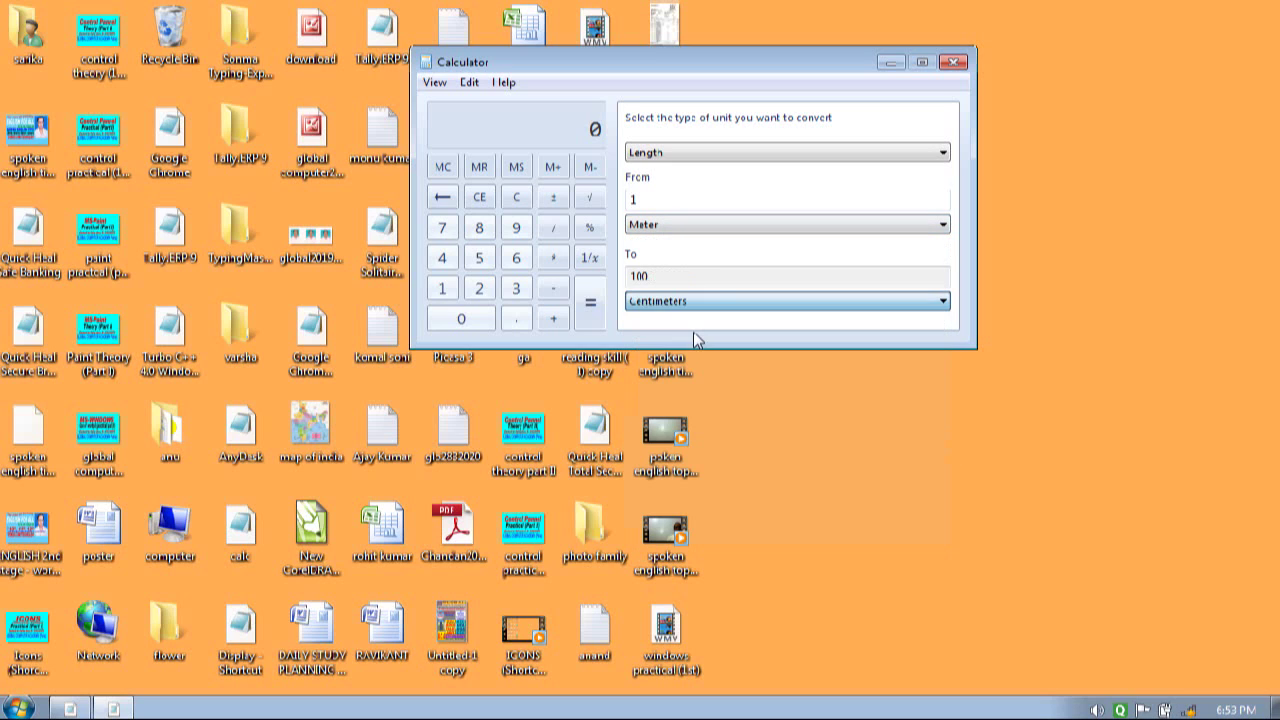
- Change the length conversion to go from 1 Feet to Inch
left_click(666, 228)
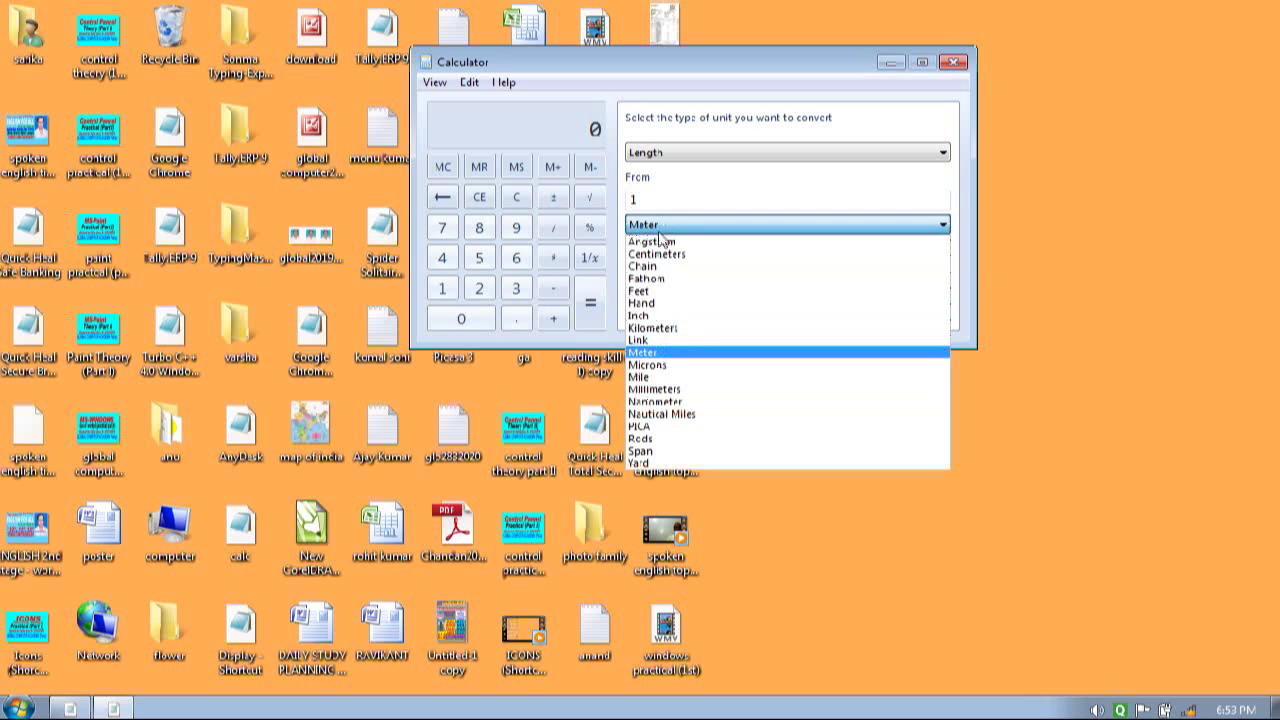
left_click(661, 290)
left_click(673, 313)
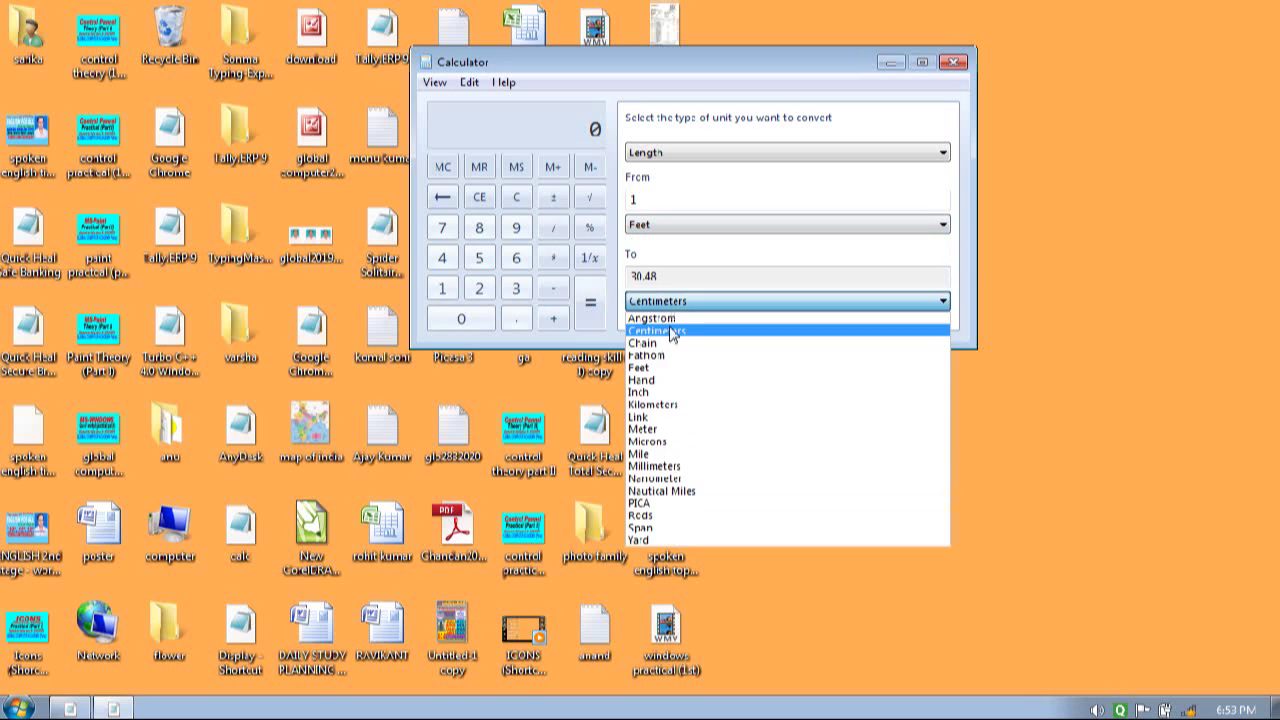
left_click(675, 394)
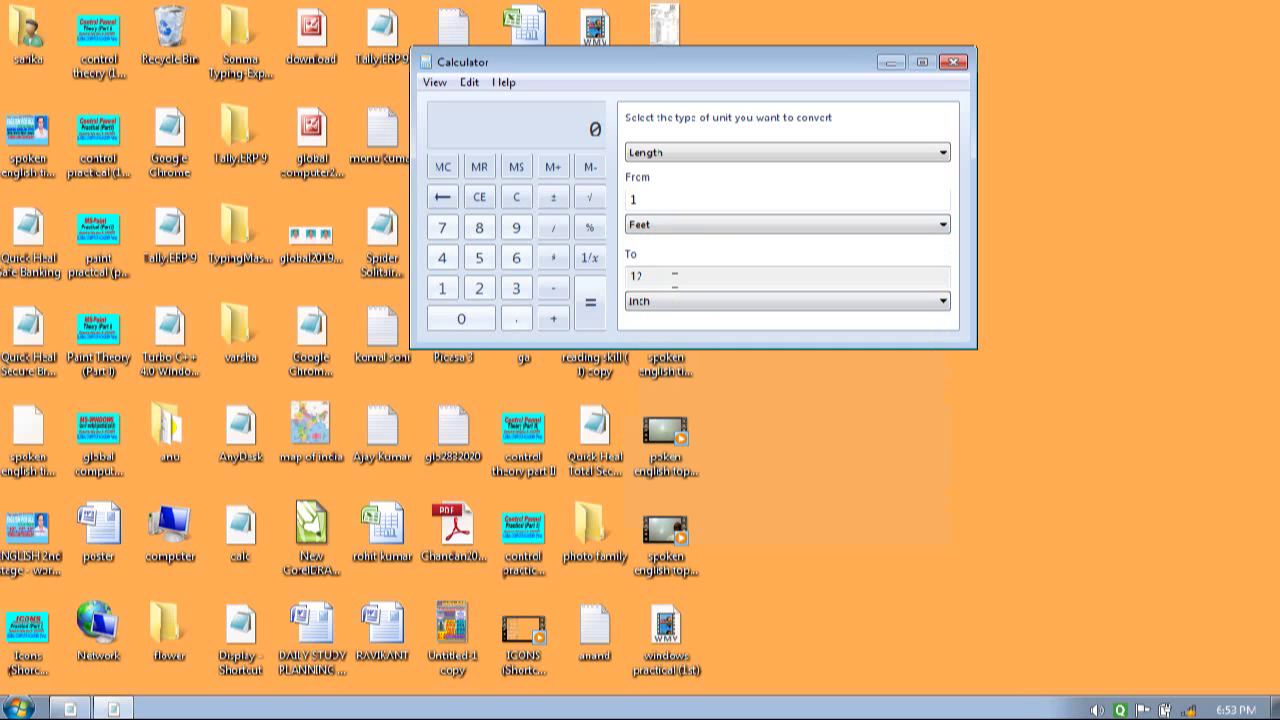
- Change the length conversion to go from 1 Inch to Centimeters
left_click(670, 226)
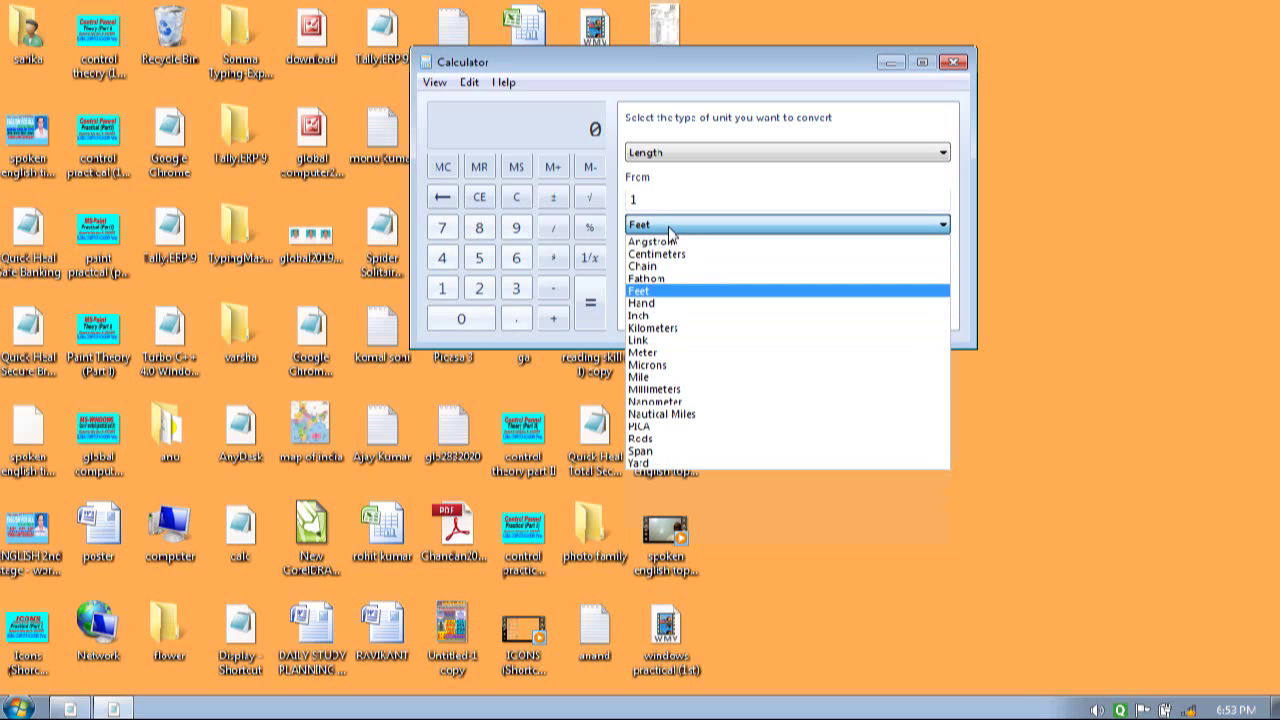
left_click(660, 330)
left_click(670, 228)
left_click(666, 314)
left_click(668, 305)
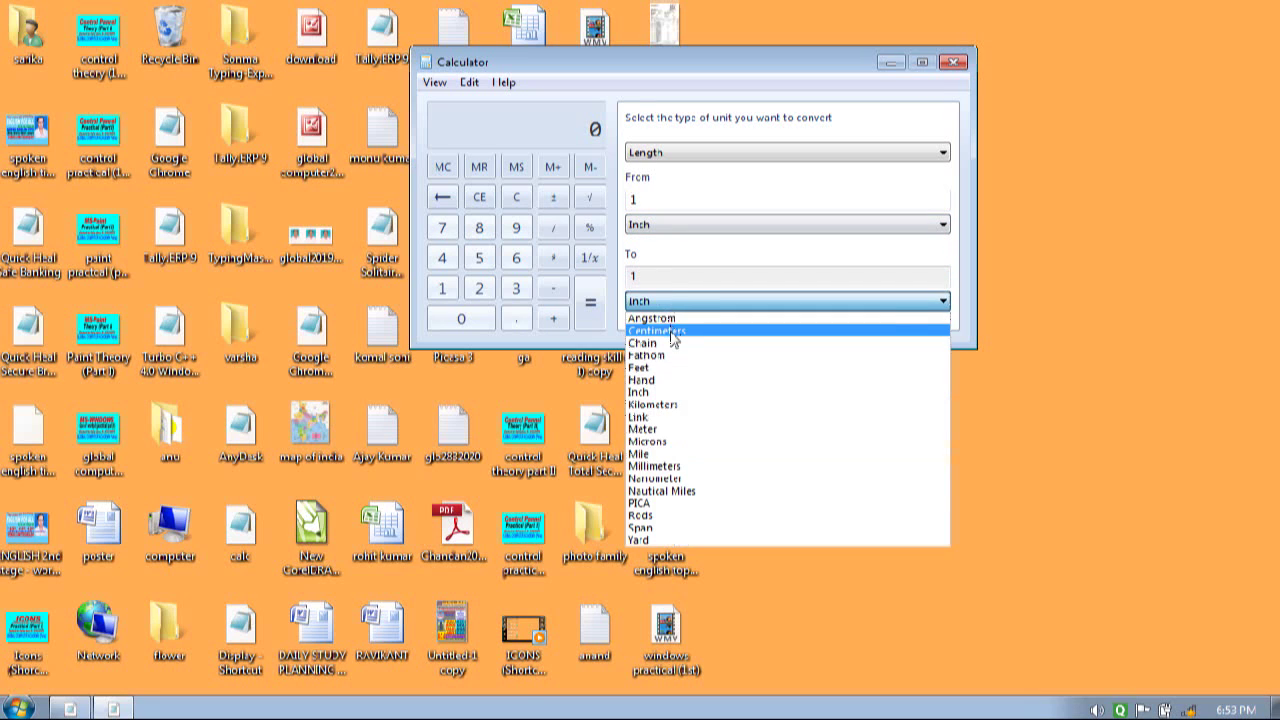
left_click(675, 331)
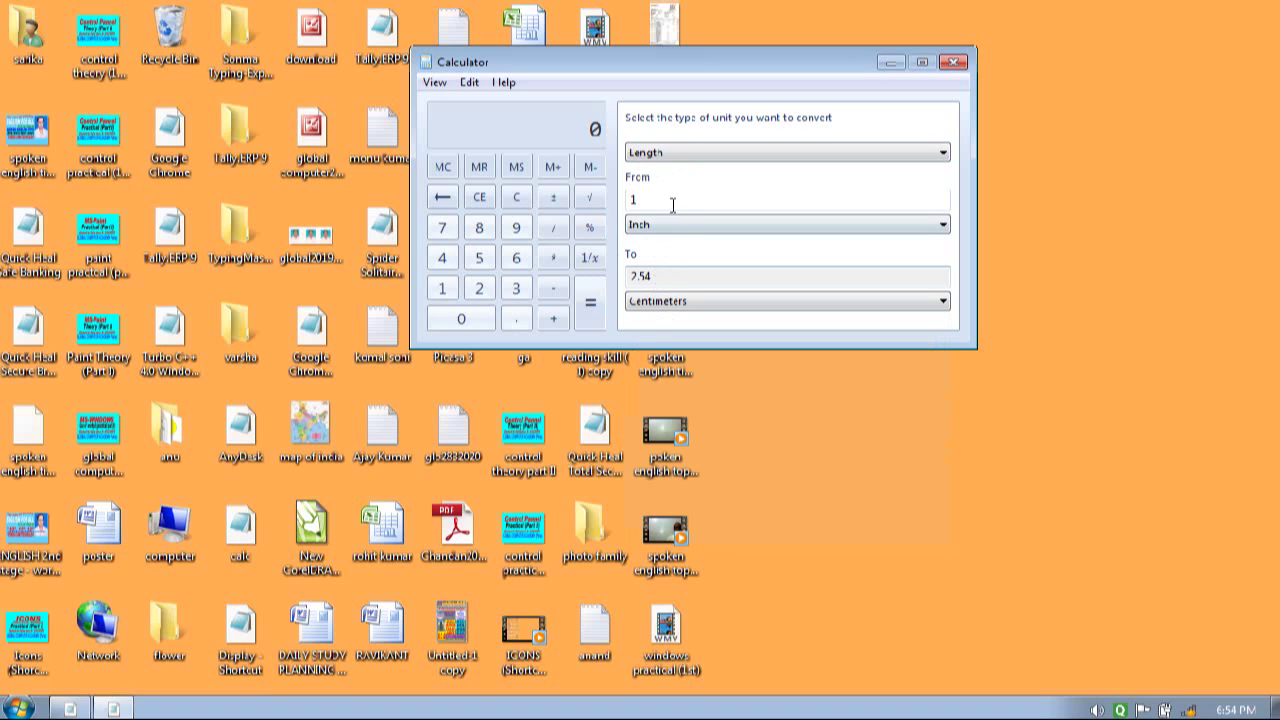
- Set the unit type to Weight/Mass and convert 1 Kilogram to Gram
left_click(674, 158)
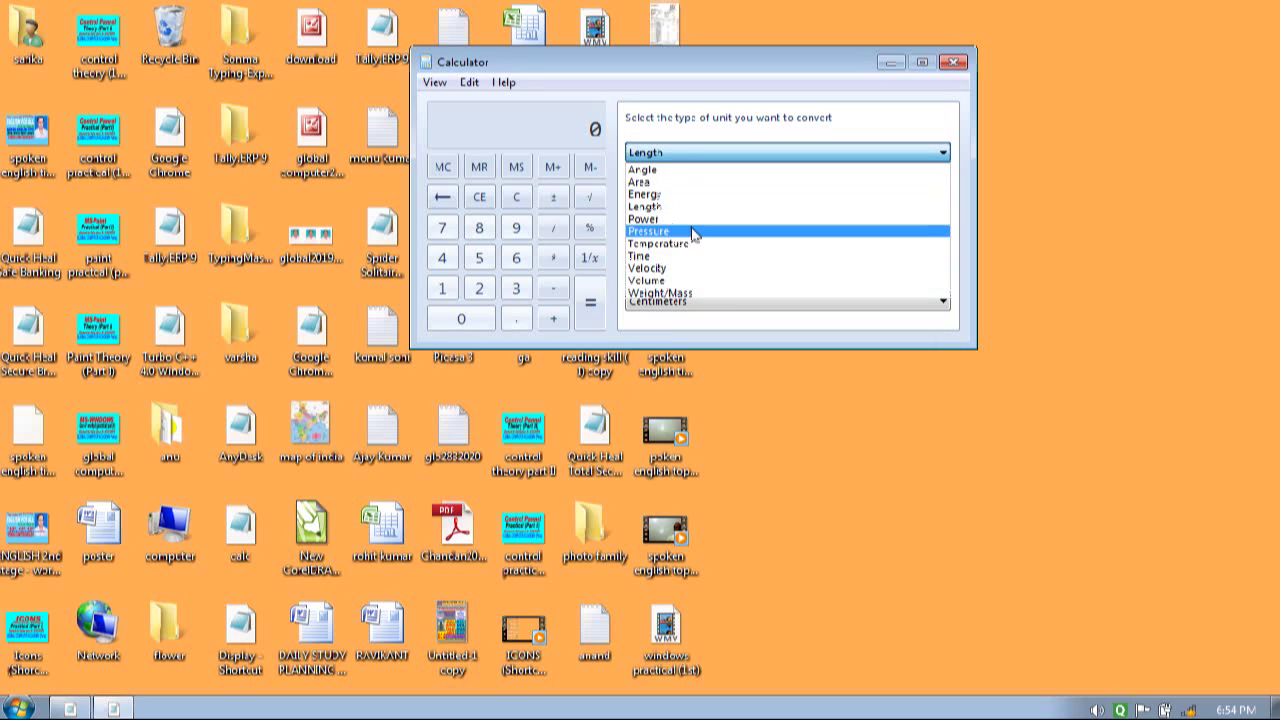
left_click(676, 294)
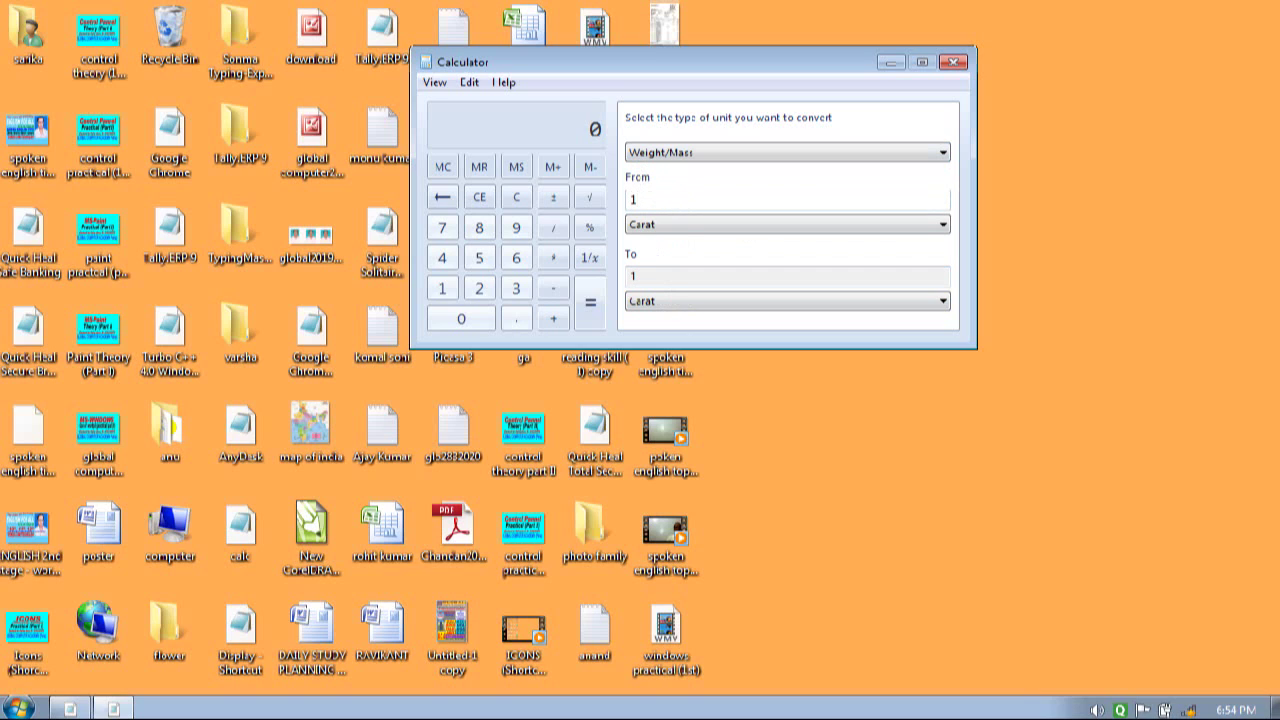
left_click(686, 233)
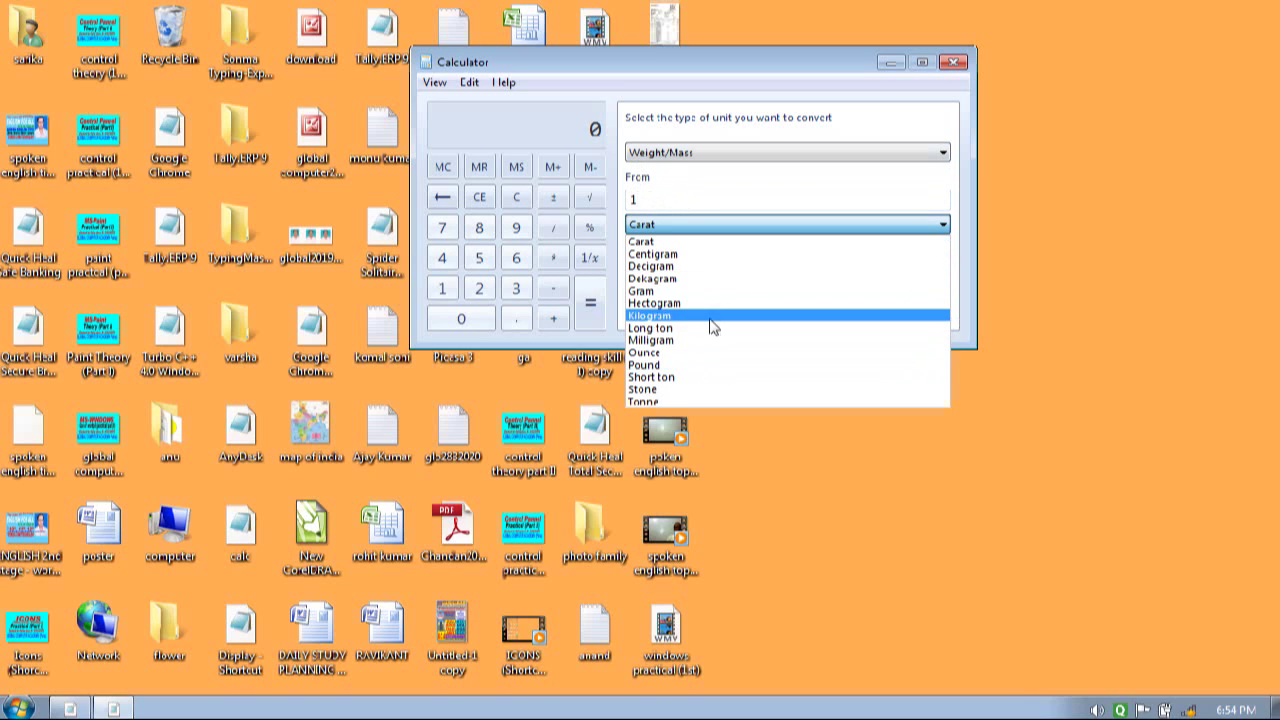
left_click(672, 318)
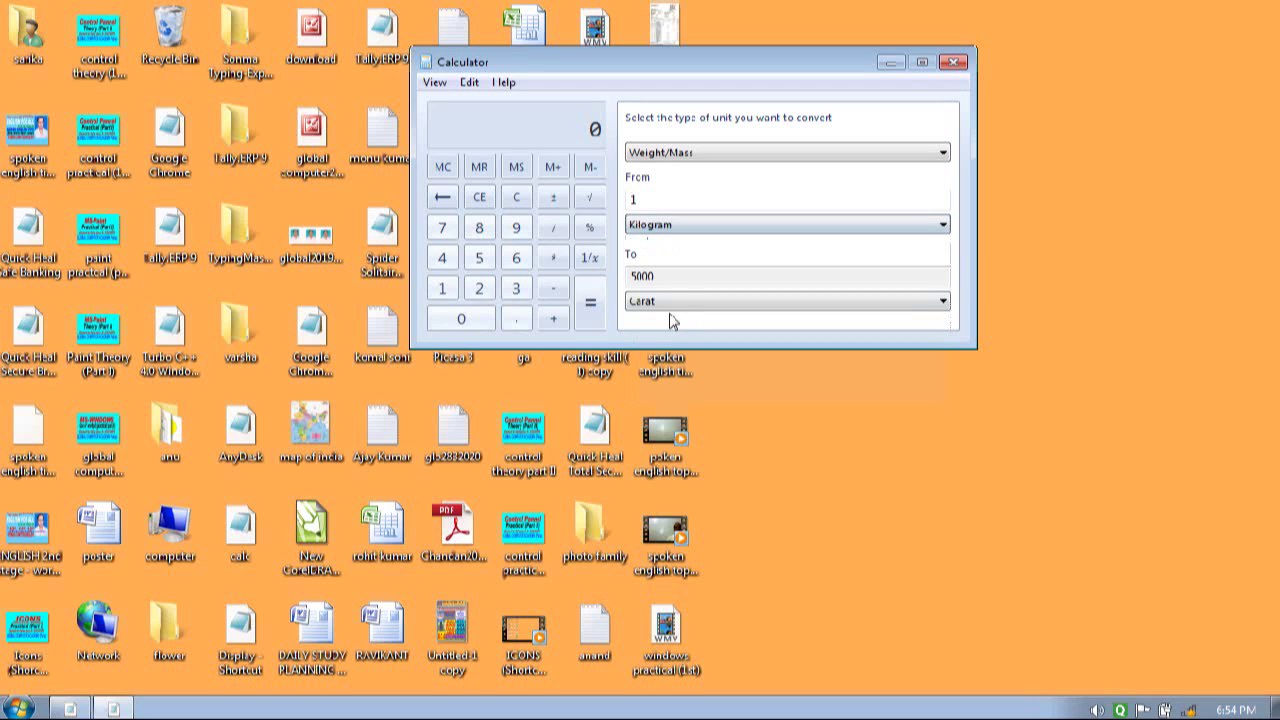
left_click(678, 306)
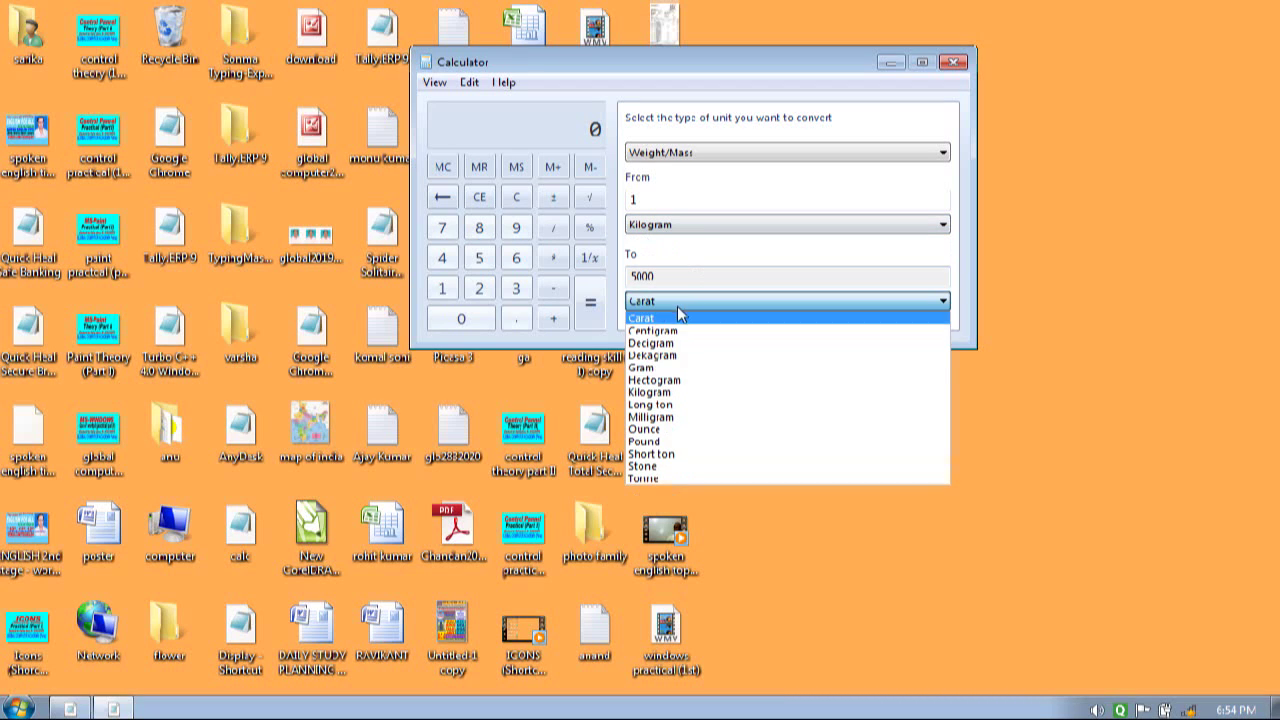
left_click(645, 367)
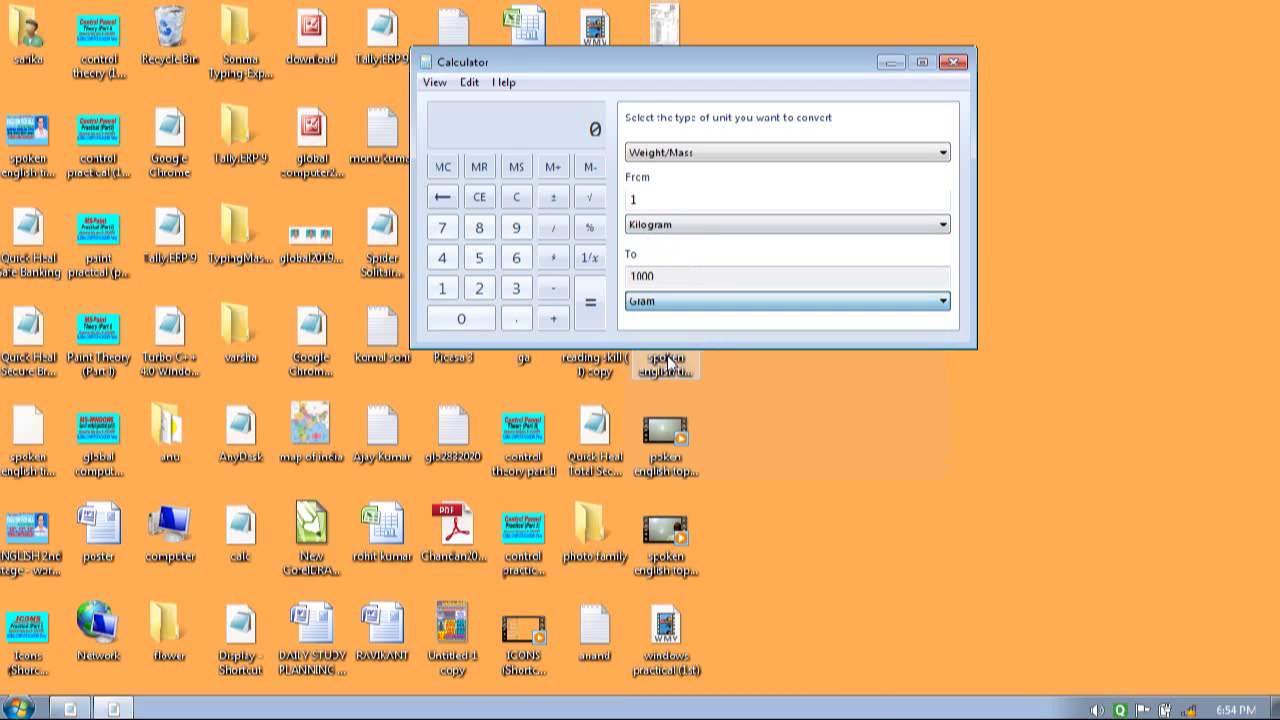
- Set the unit type to Temperature and convert 104 Degrees Fahrenheit to Degrees Celsius
left_click(708, 157)
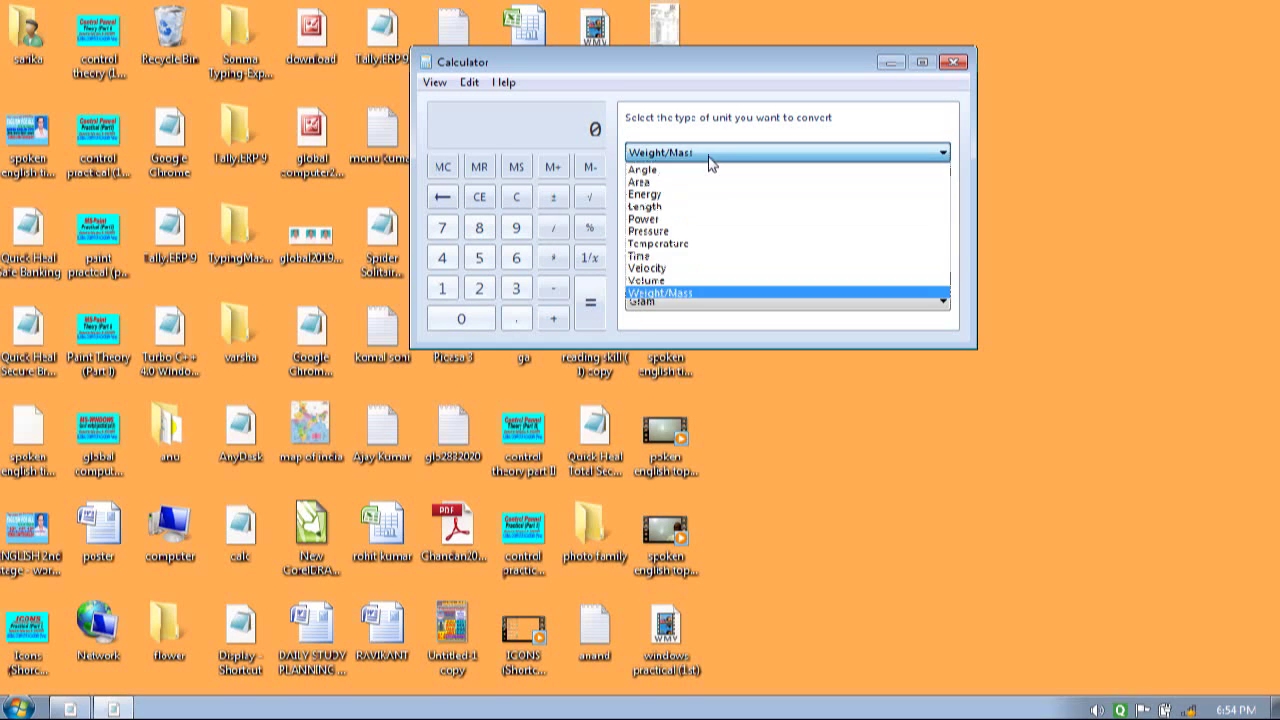
left_click(690, 244)
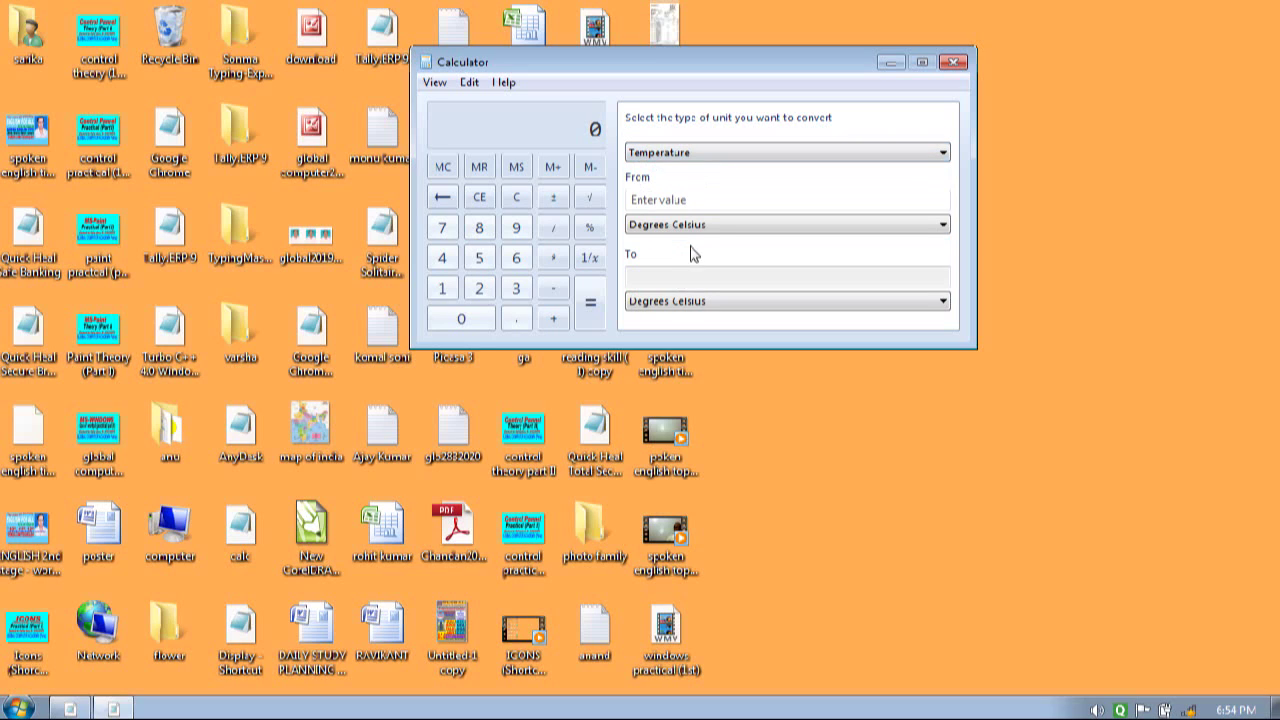
left_click(685, 204)
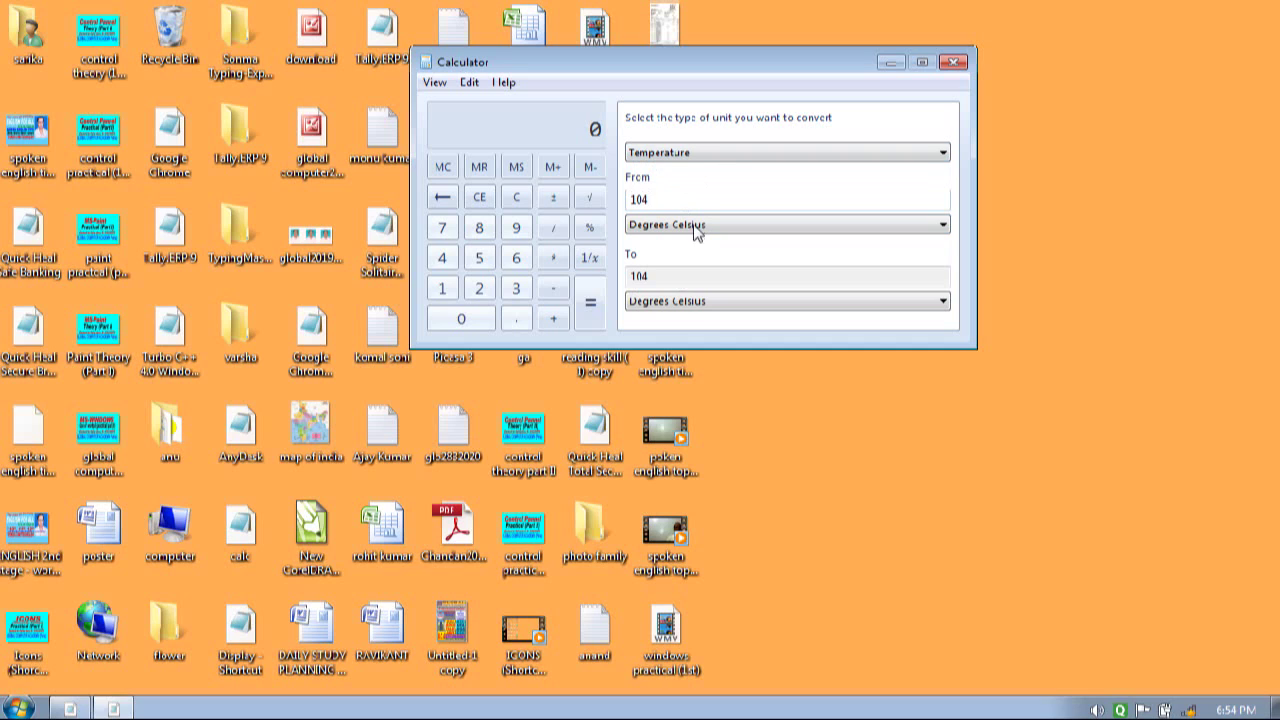
left_click(715, 225)
left_click(712, 257)
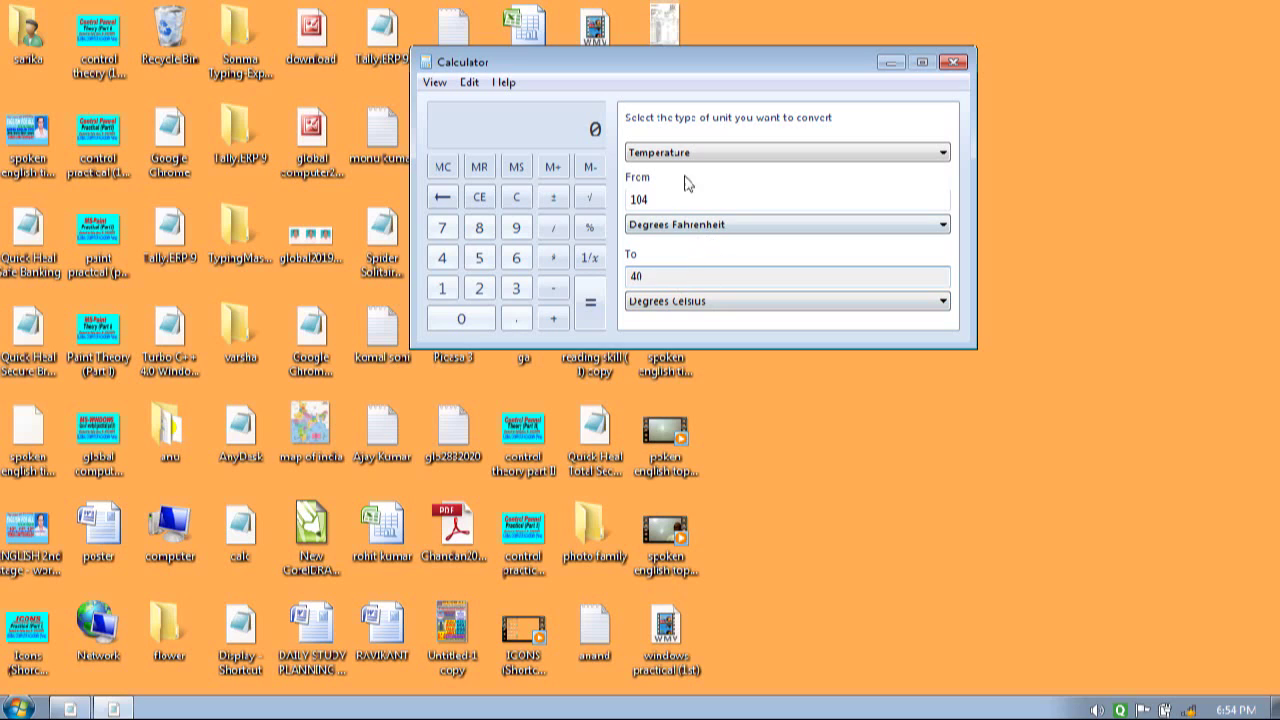
- Return the calculator to the Standard view with the Basic layout, and reopen Unit conversion
left_click(435, 82)
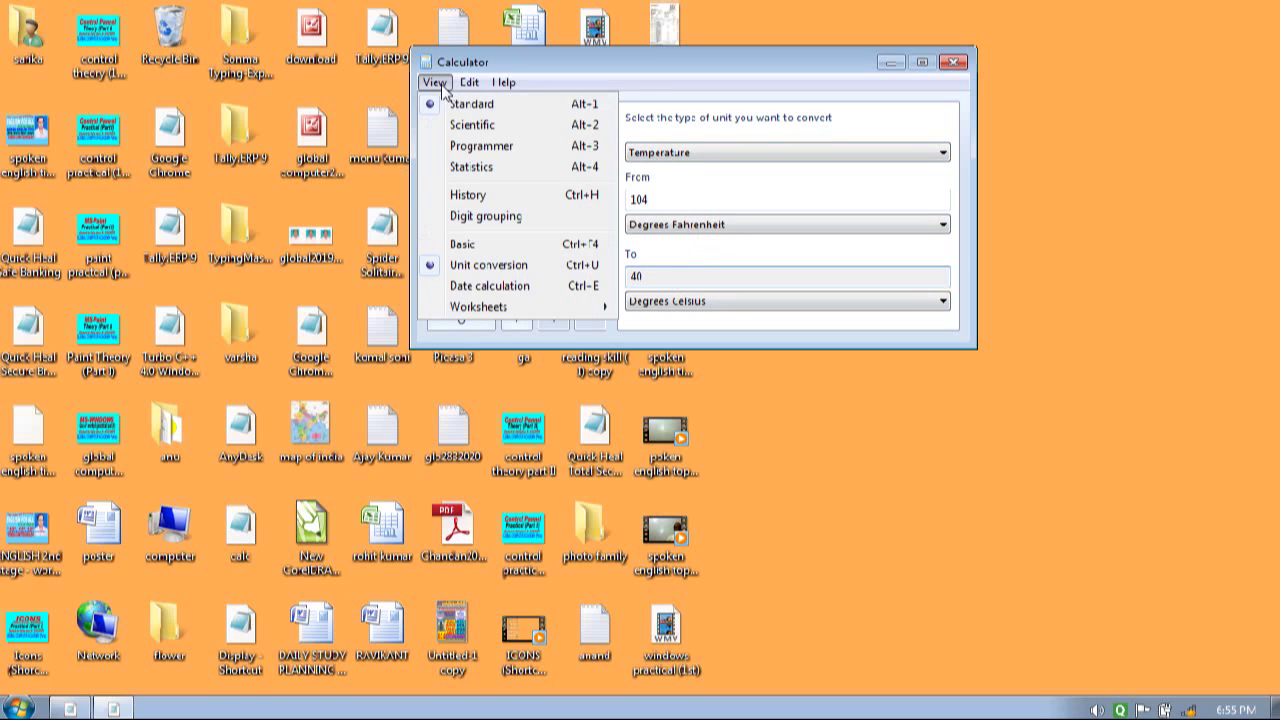
left_click(450, 248)
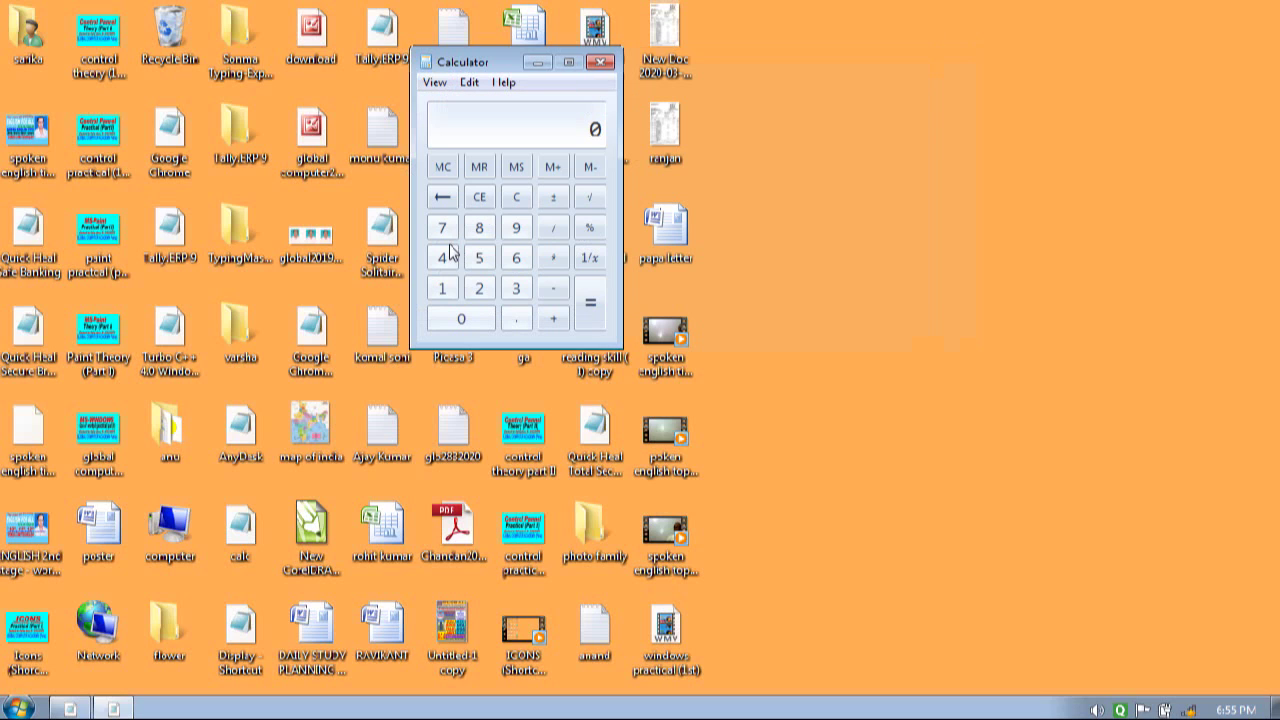
left_click(436, 83)
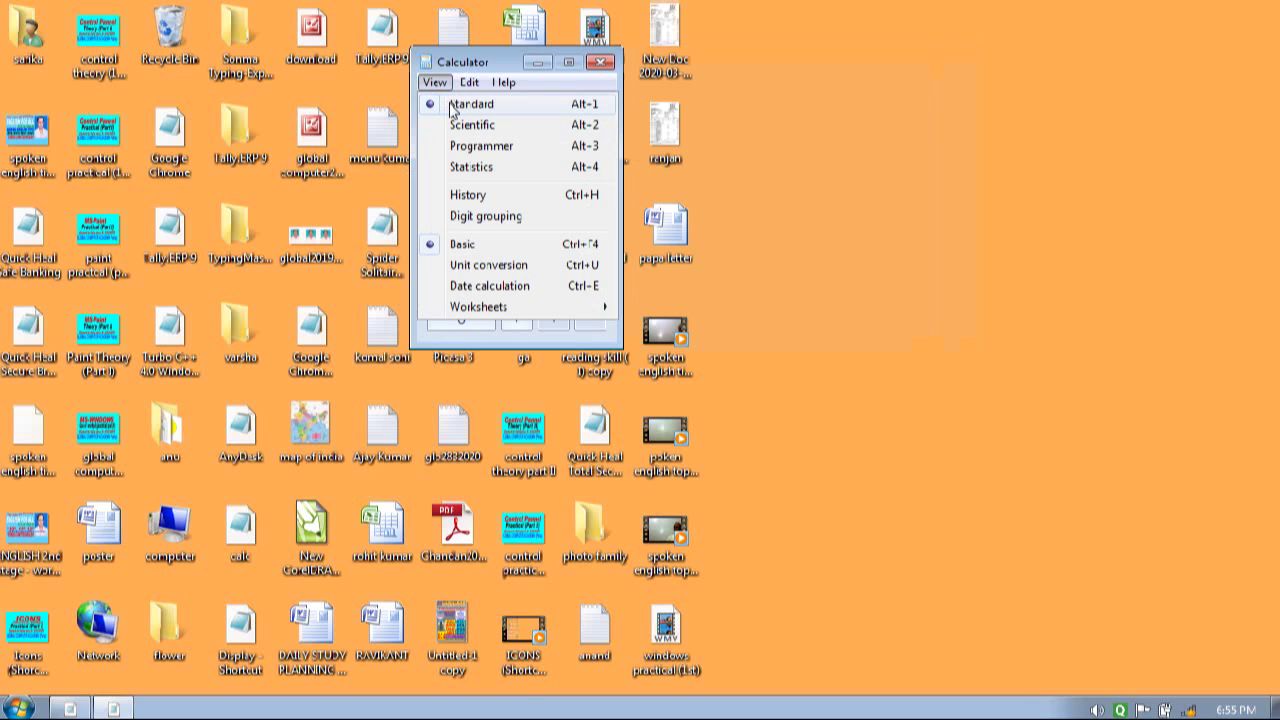
left_click(451, 108)
left_click(440, 84)
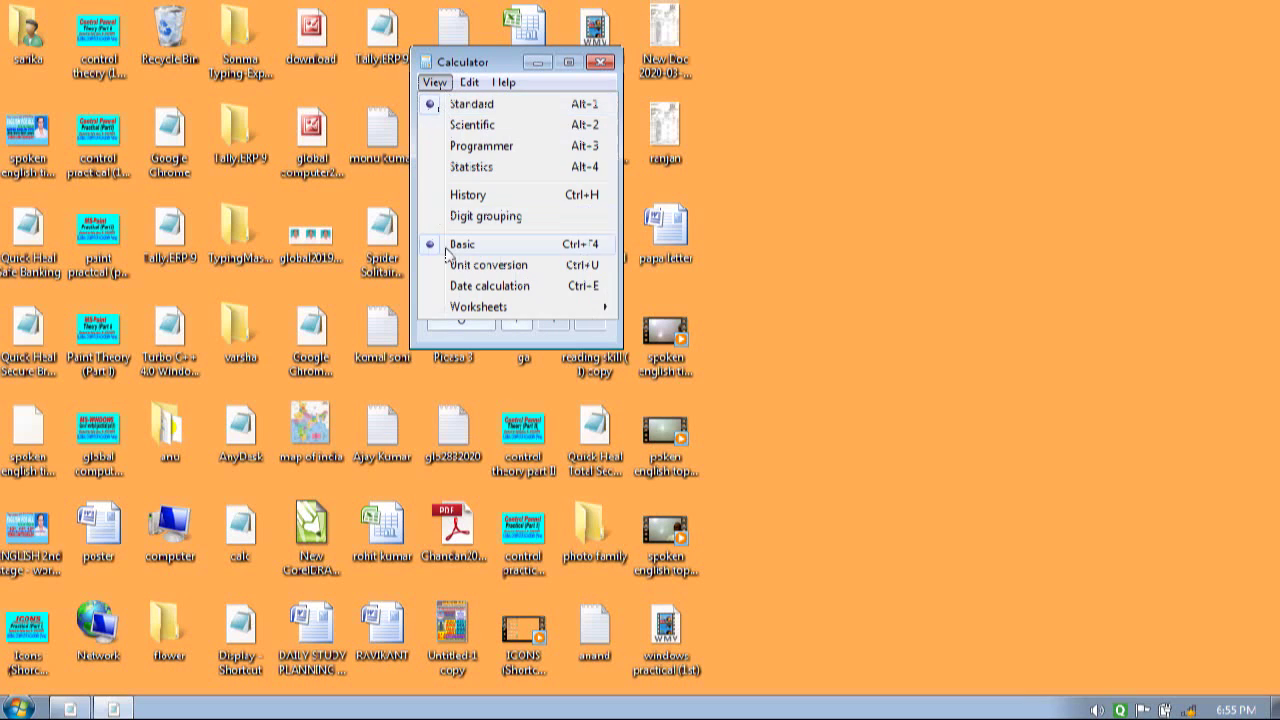
left_click(460, 244)
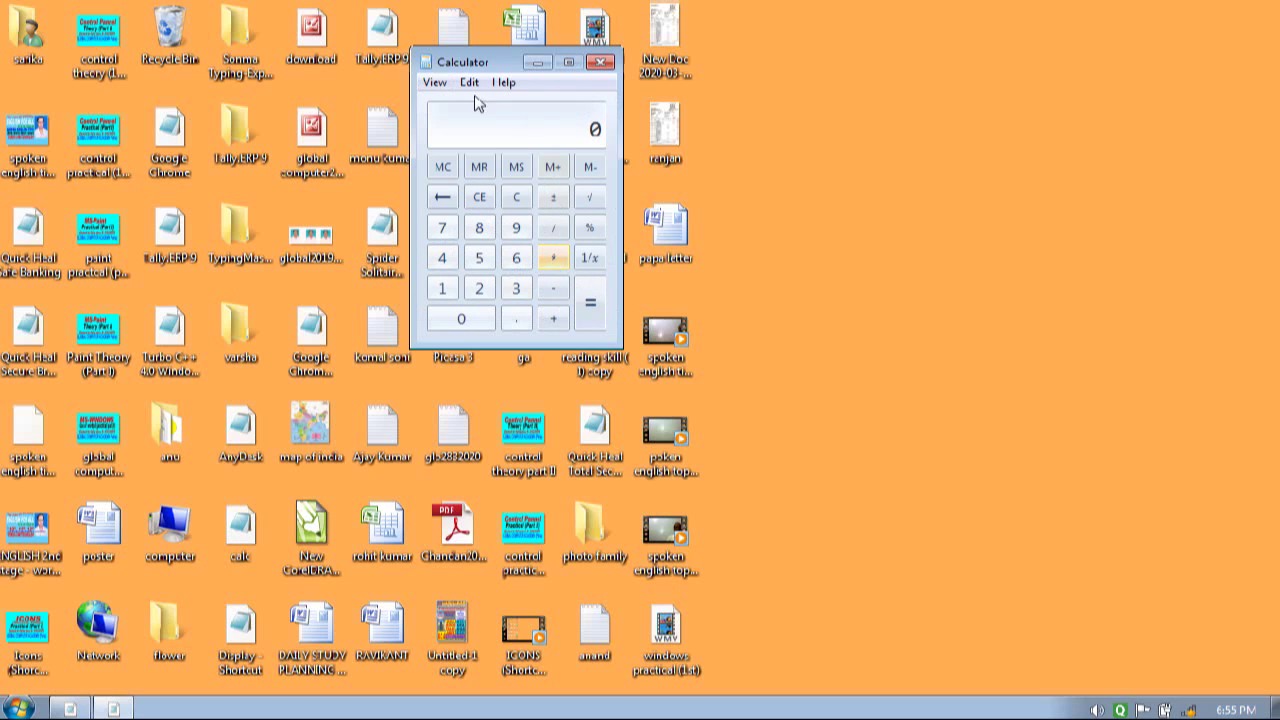
left_click(437, 83)
left_click(470, 265)
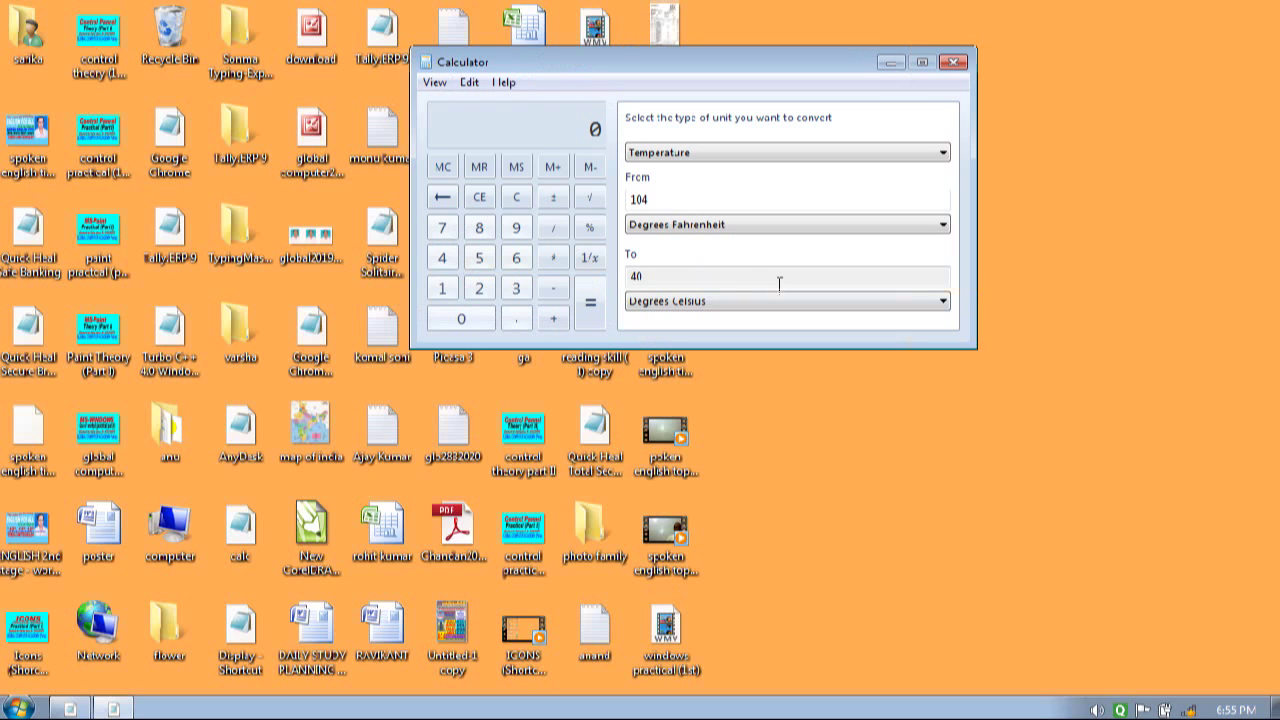
- Switch the calculator from Unit conversion to Date calculation
left_click(436, 84)
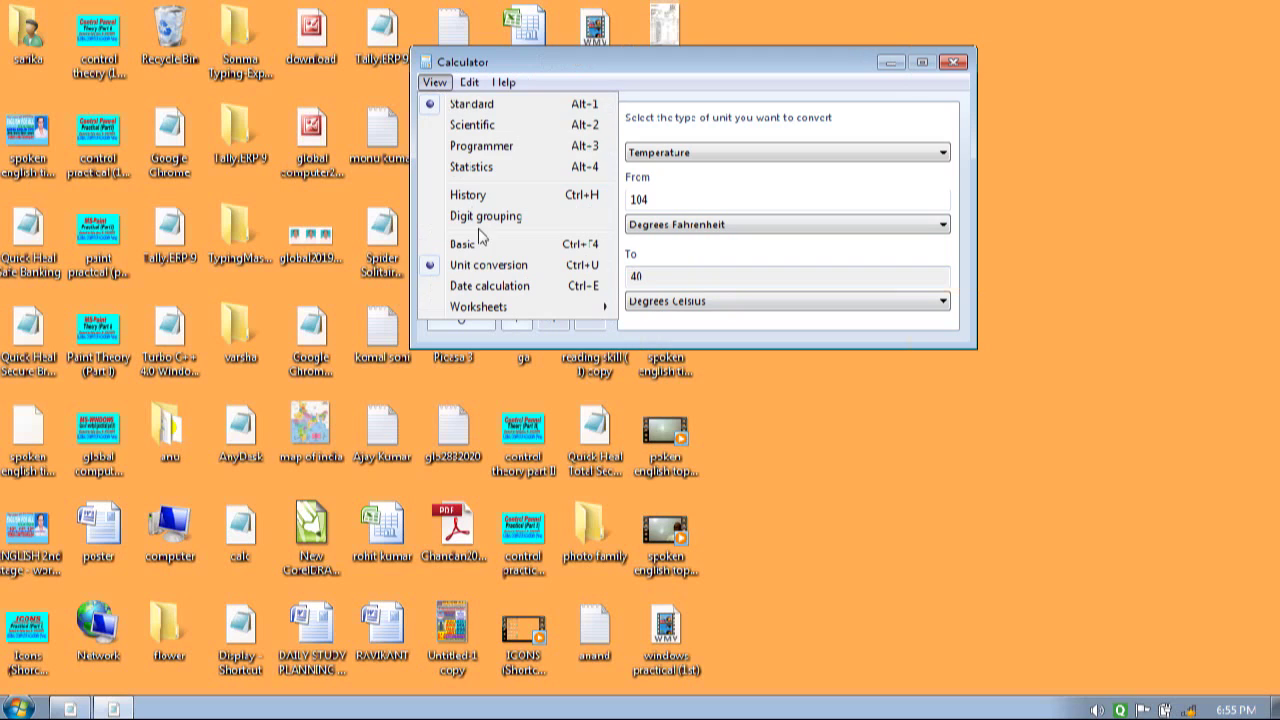
left_click(464, 287)
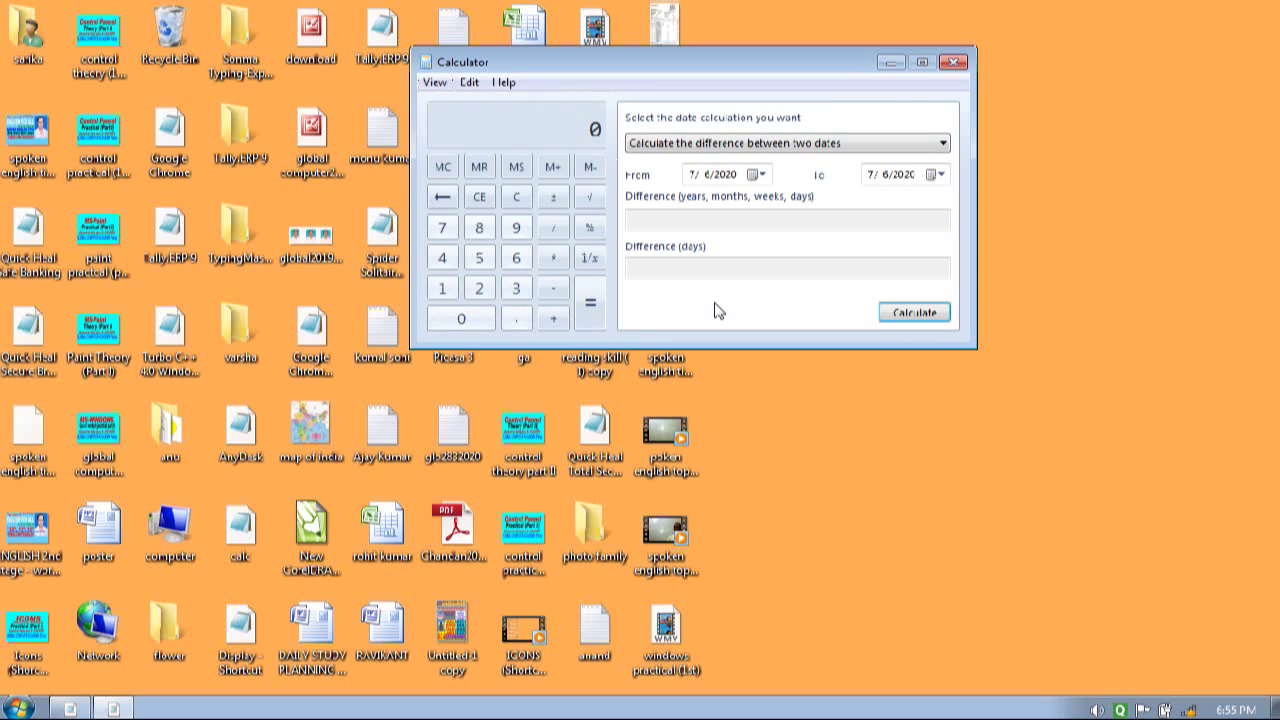
left_click(441, 85)
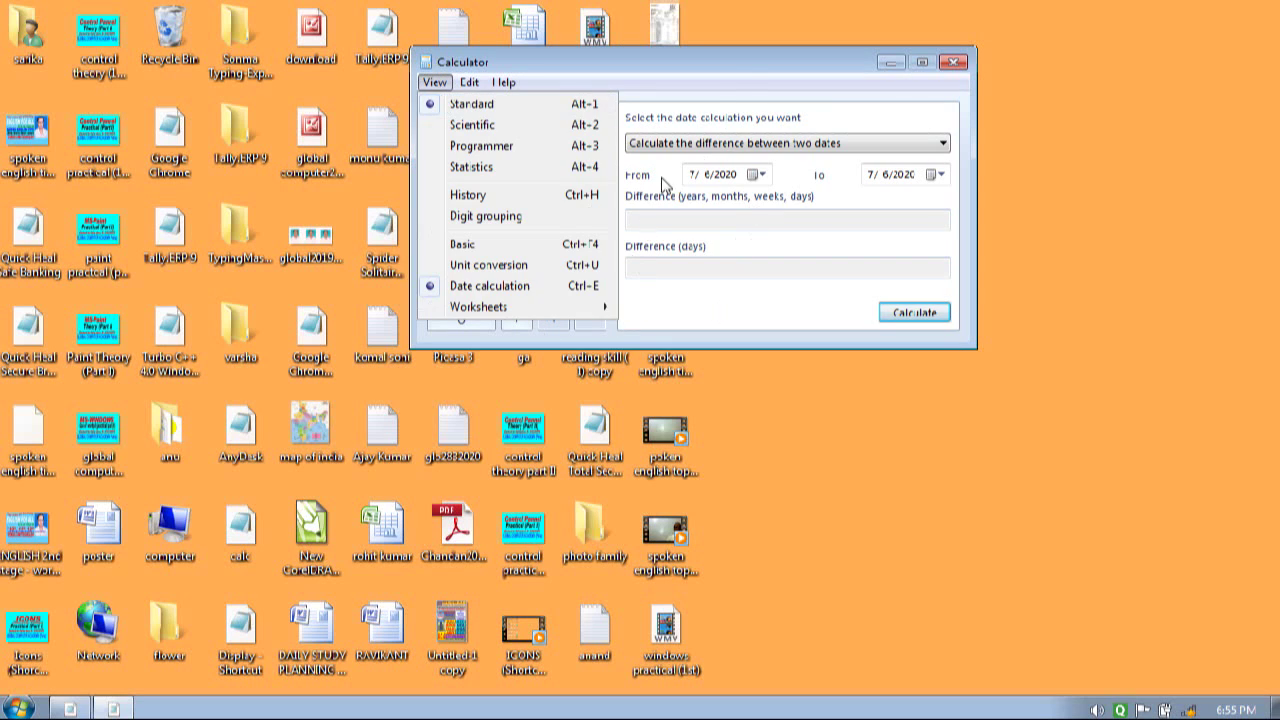
left_click(745, 66)
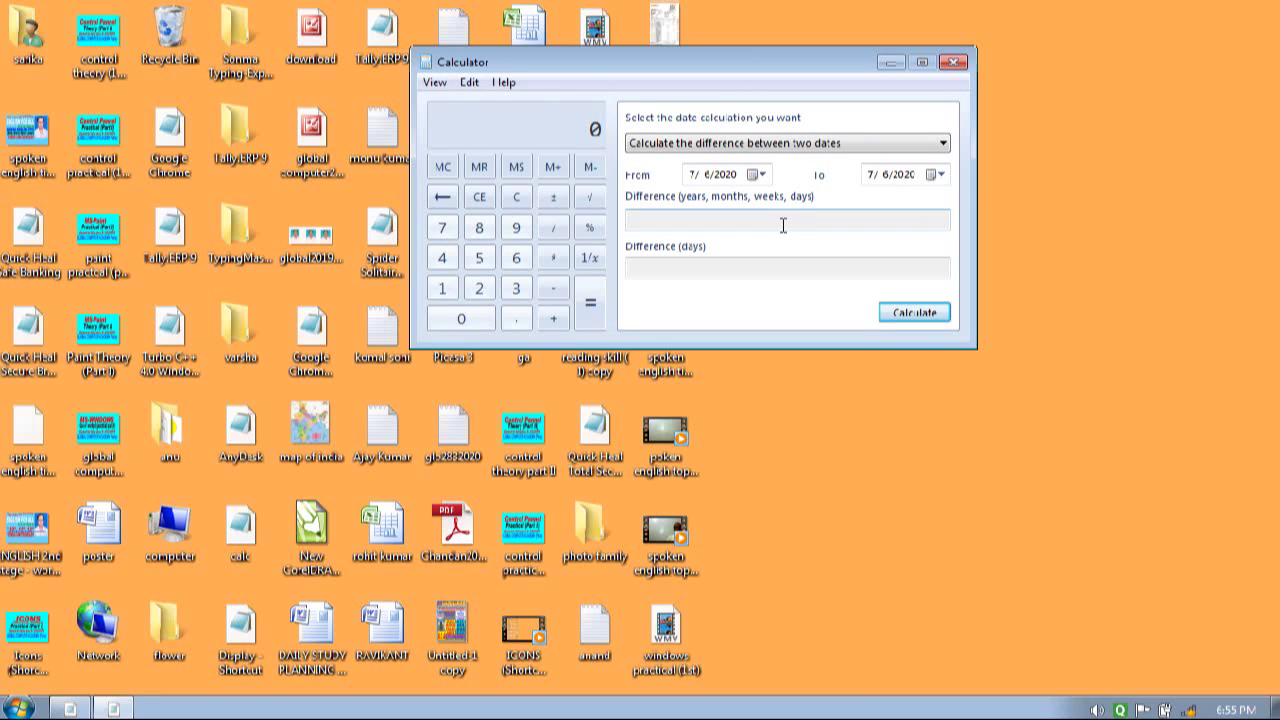
- Set the From date of the date difference calculation to March 5, 1999
left_click(762, 175)
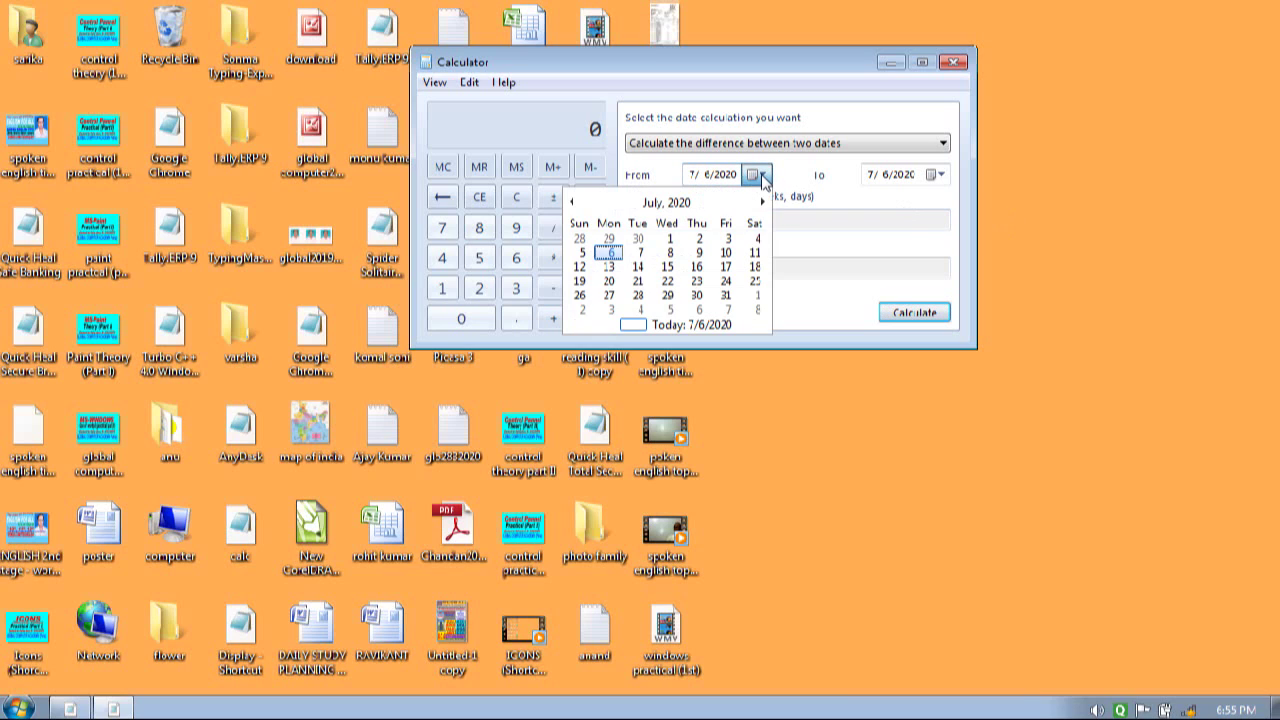
left_click(683, 210)
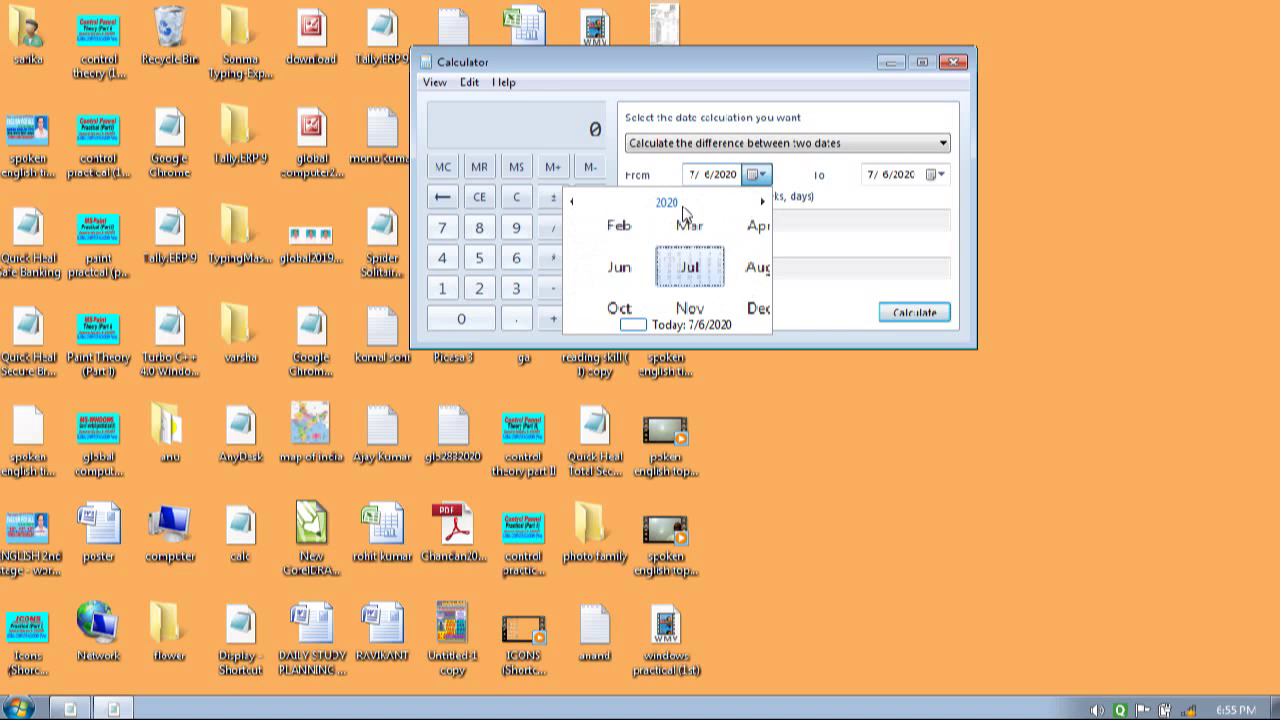
left_click(571, 202)
left_click(571, 202)
left_click(571, 202)
left_click(571, 202)
left_click(571, 202)
left_click(571, 202)
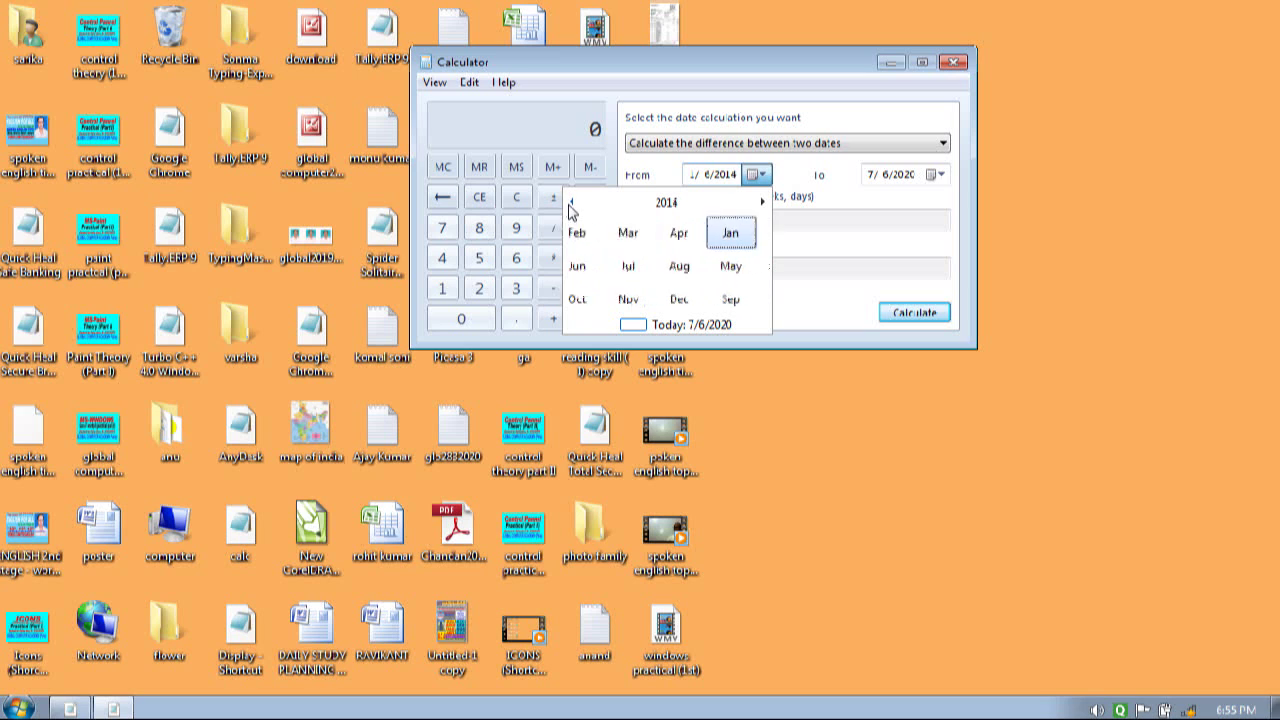
left_click(571, 202)
left_click(571, 202)
left_click(571, 202)
left_click(571, 202)
left_click(571, 202)
left_click(571, 202)
left_click(571, 202)
left_click(571, 202)
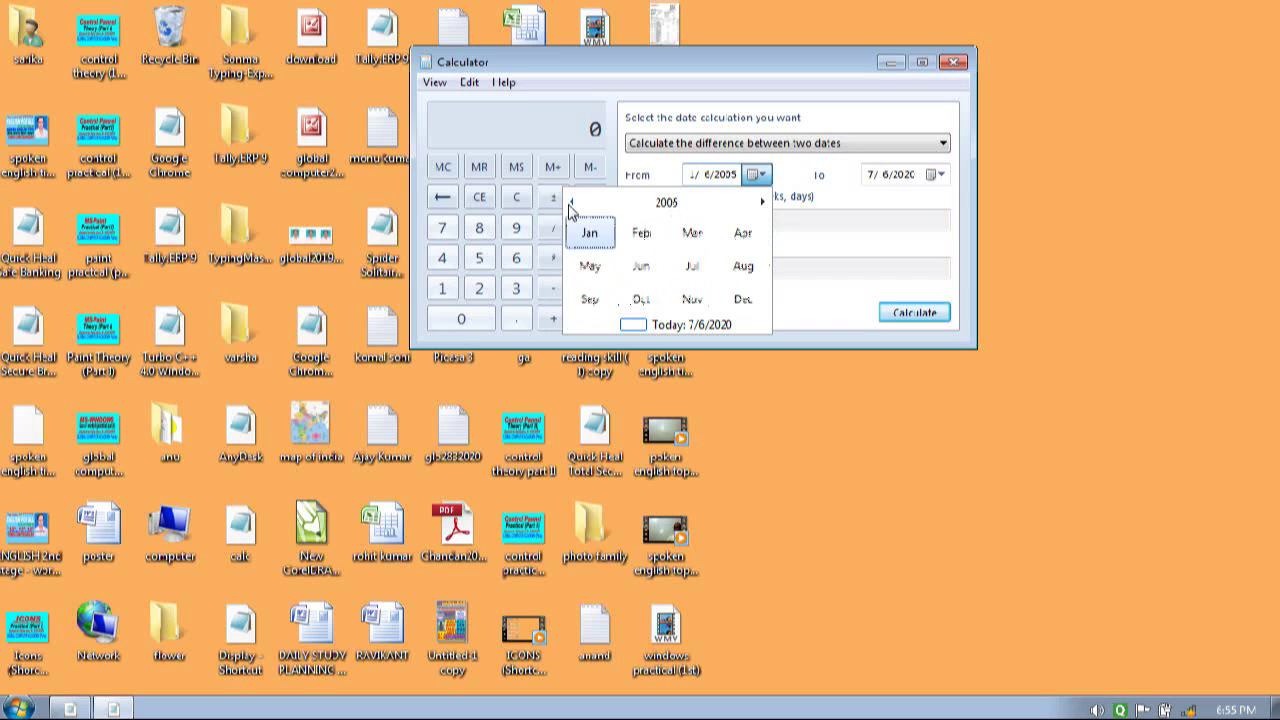
left_click(571, 202)
left_click(571, 202)
left_click(571, 202)
left_click(571, 202)
left_click(571, 202)
left_click(571, 202)
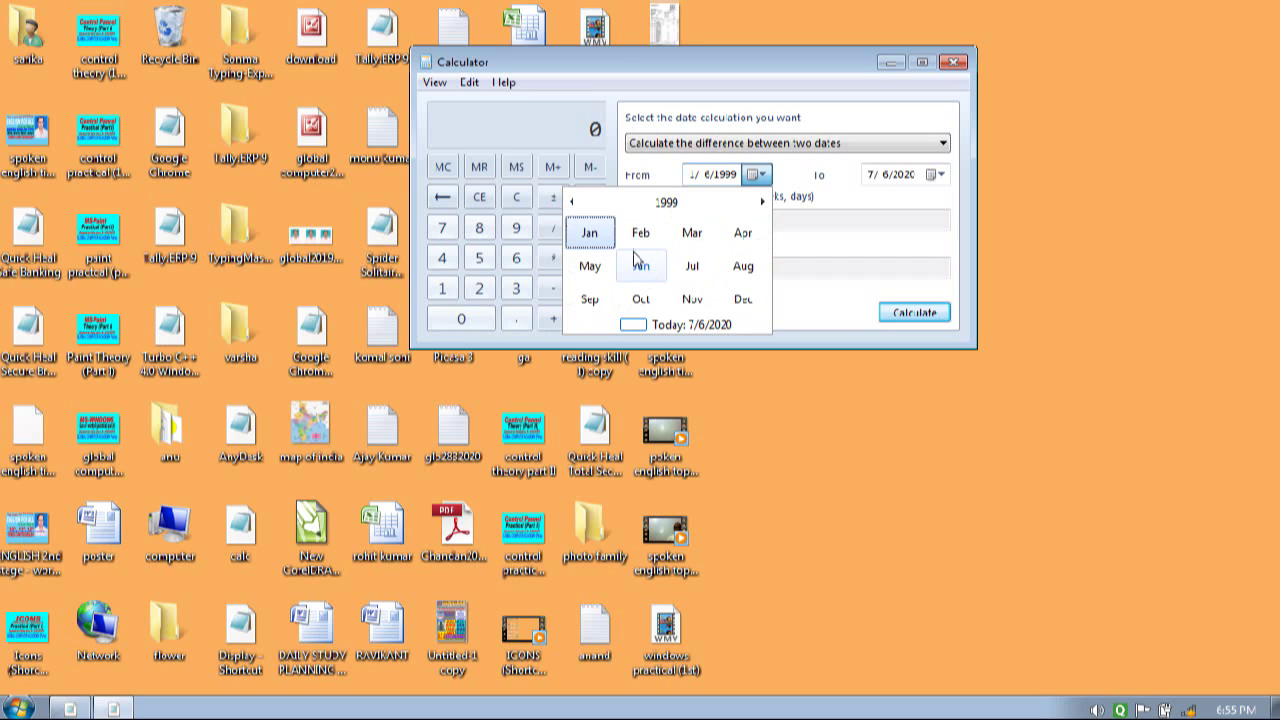
left_click(693, 238)
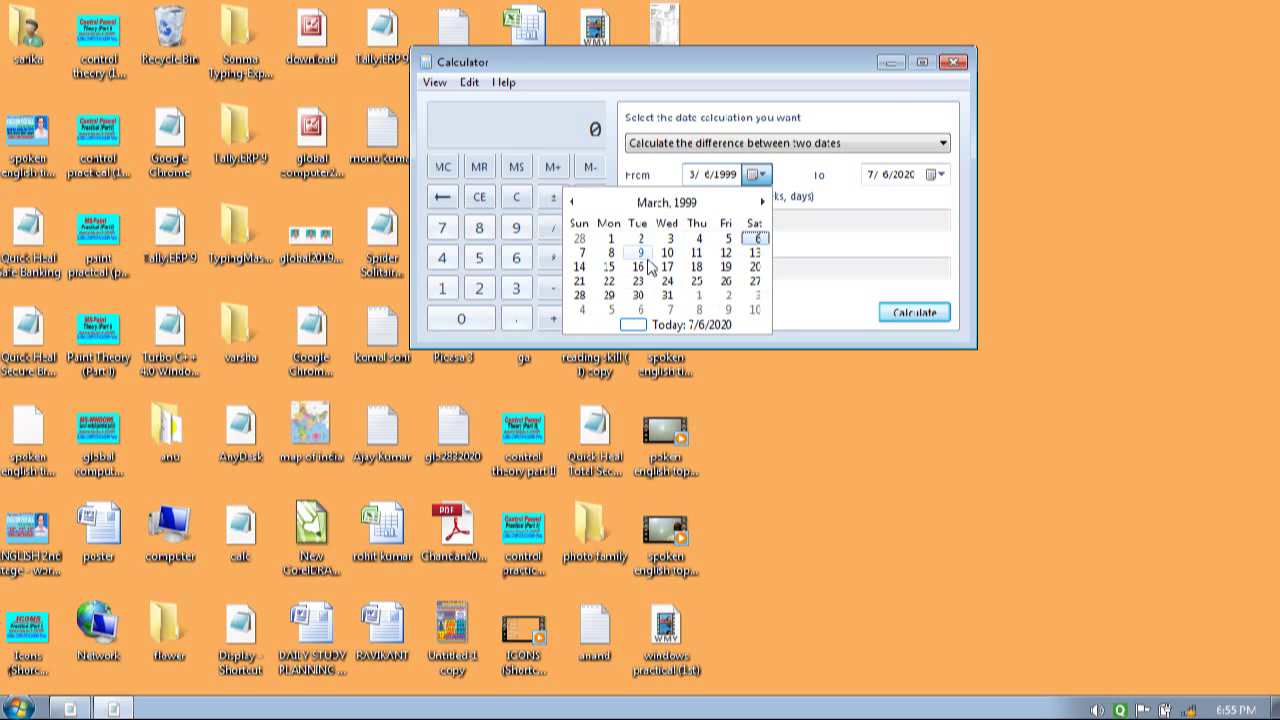
left_click(745, 242)
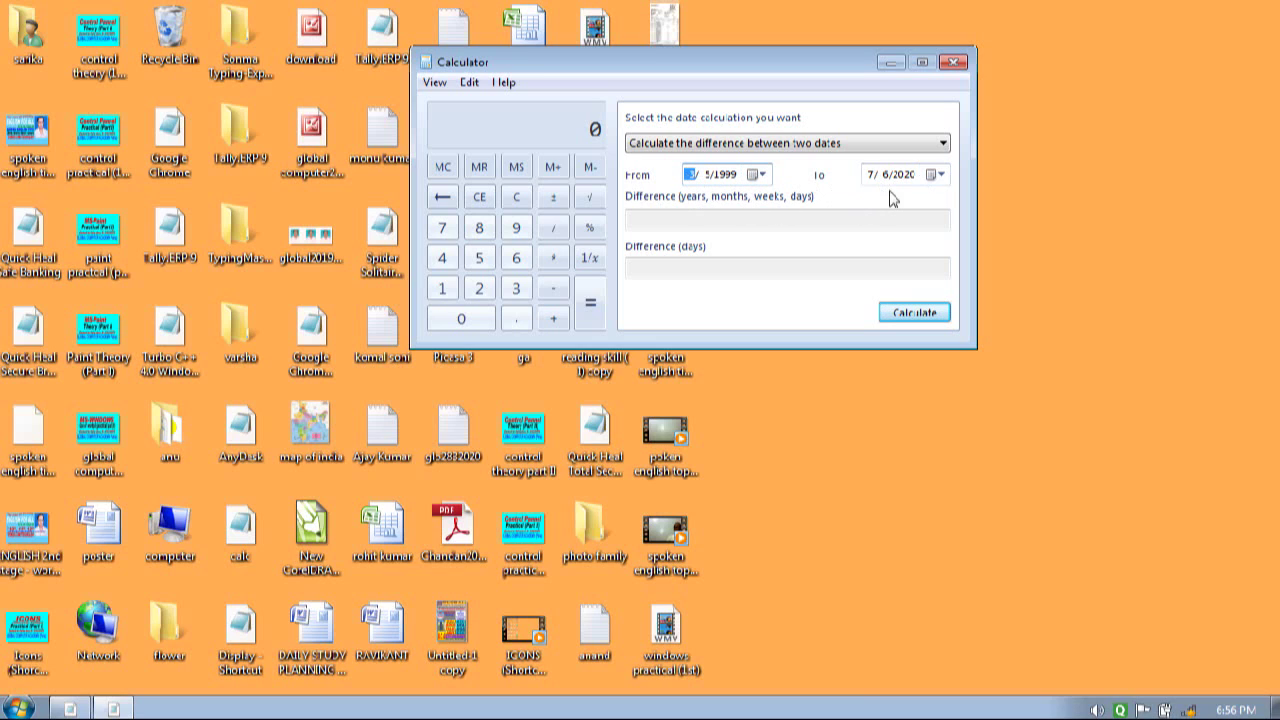
- Calculate the difference between the two dates, keeping 7/6/2020 as the To date
left_click(937, 176)
left_click(937, 177)
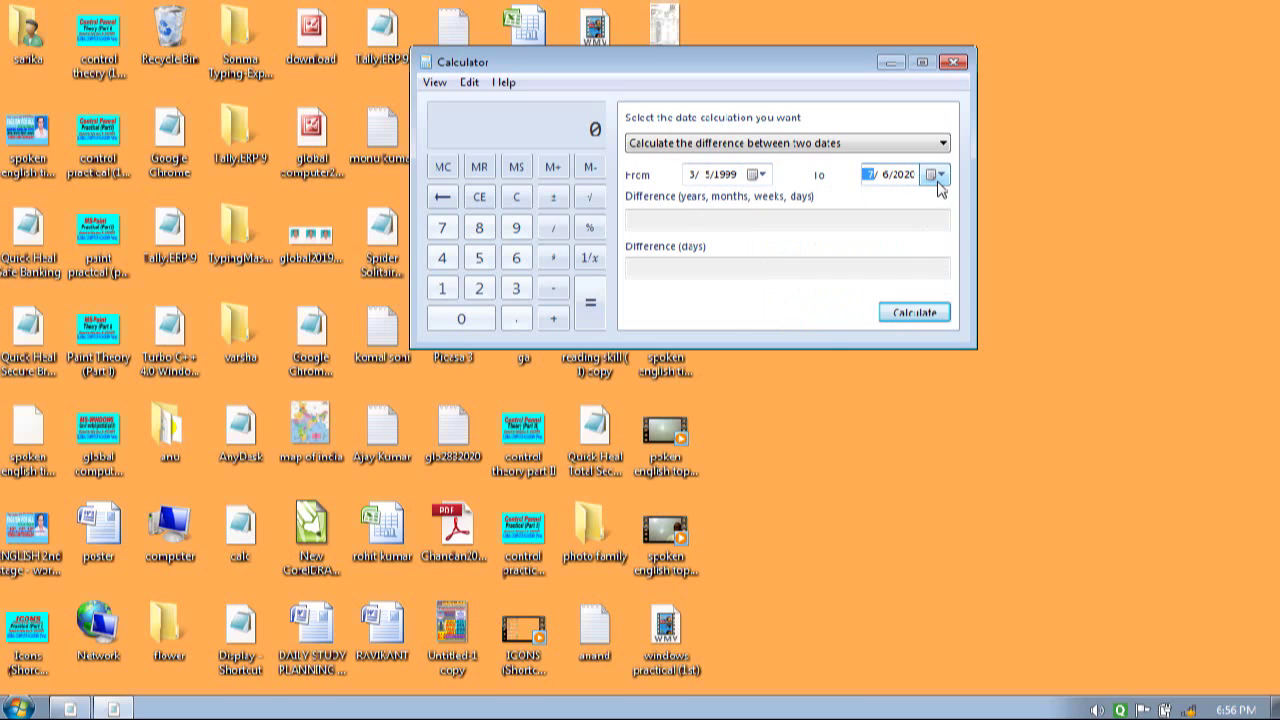
left_click(911, 312)
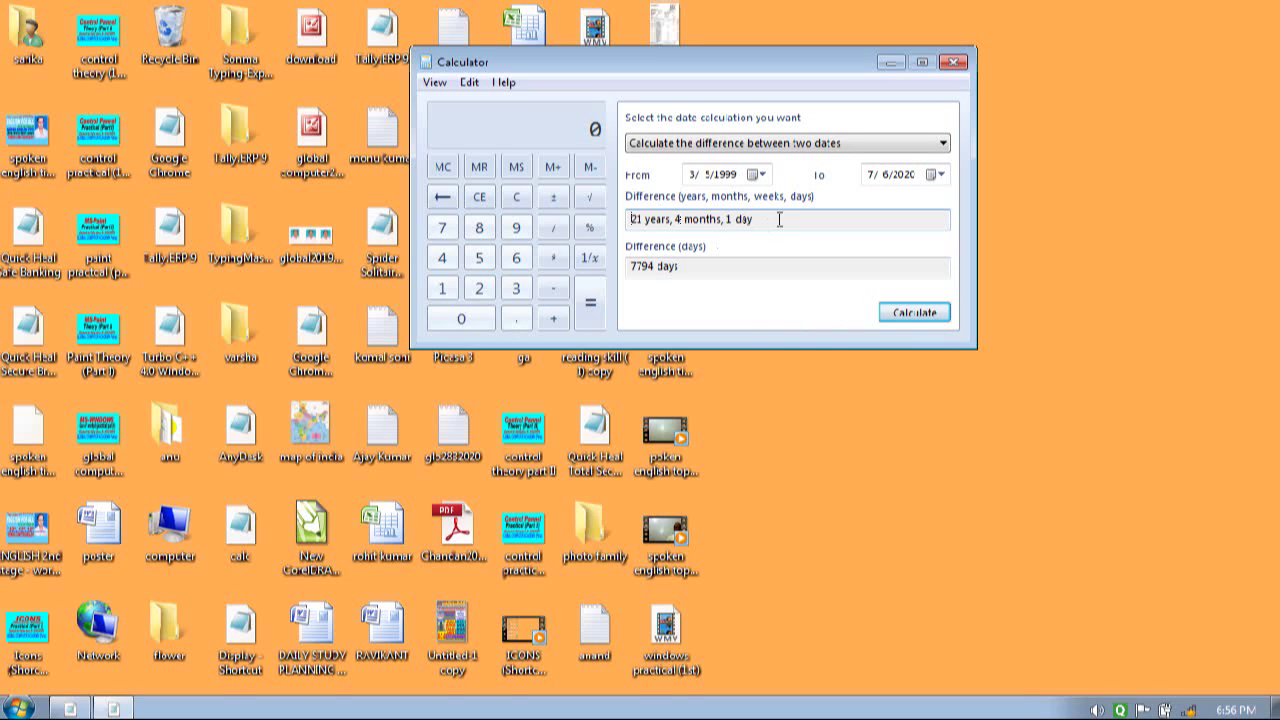
- Change the From date of the date difference calculation to October 15, 1998
left_click(760, 176)
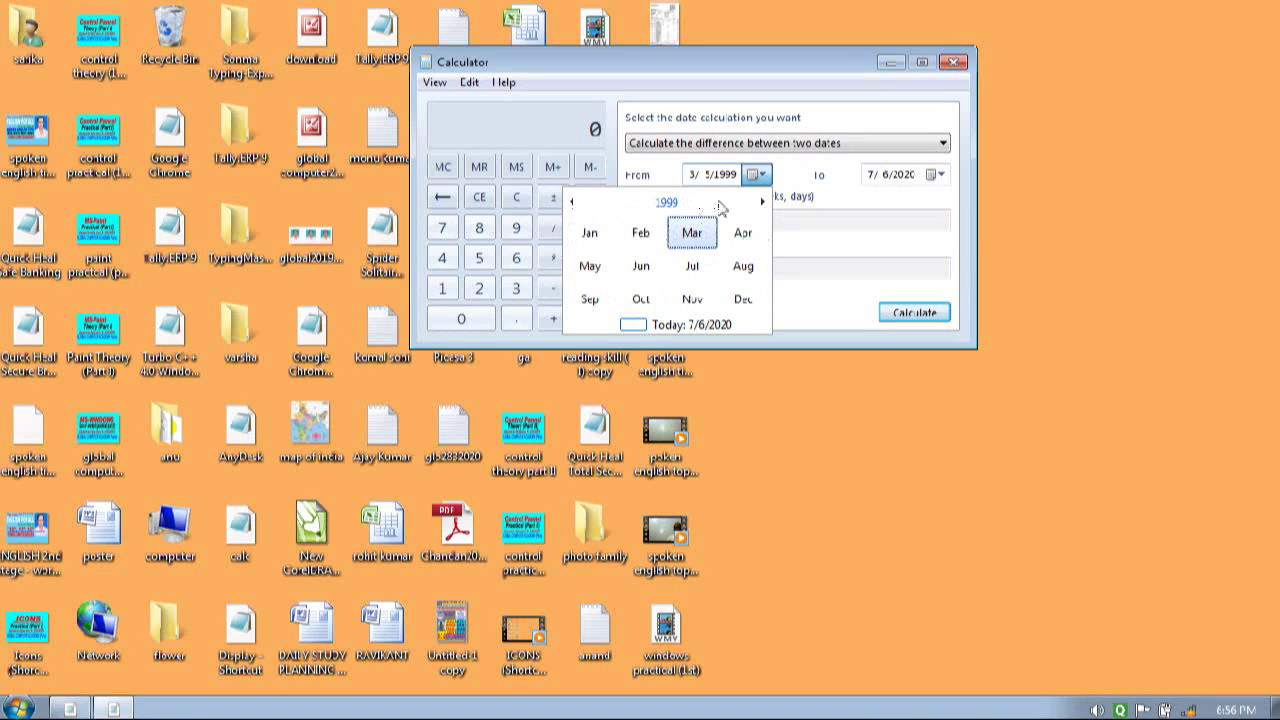
left_click(573, 203)
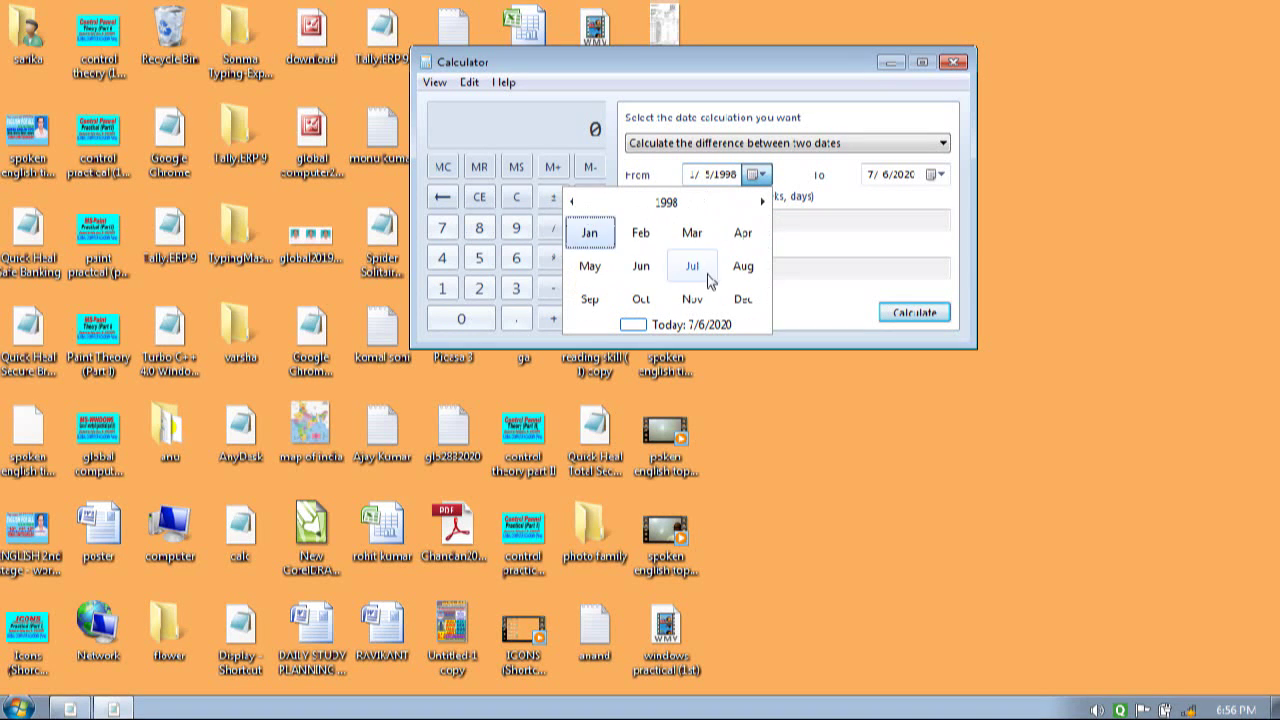
left_click(648, 302)
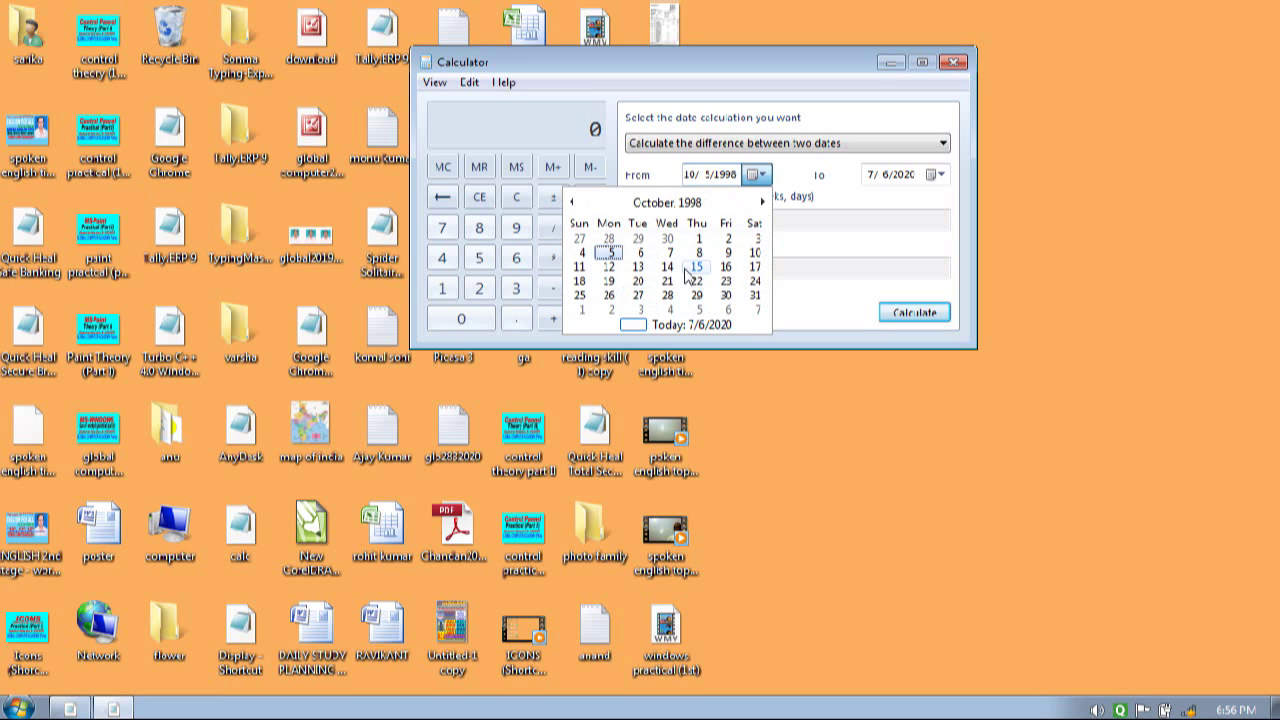
left_click(696, 267)
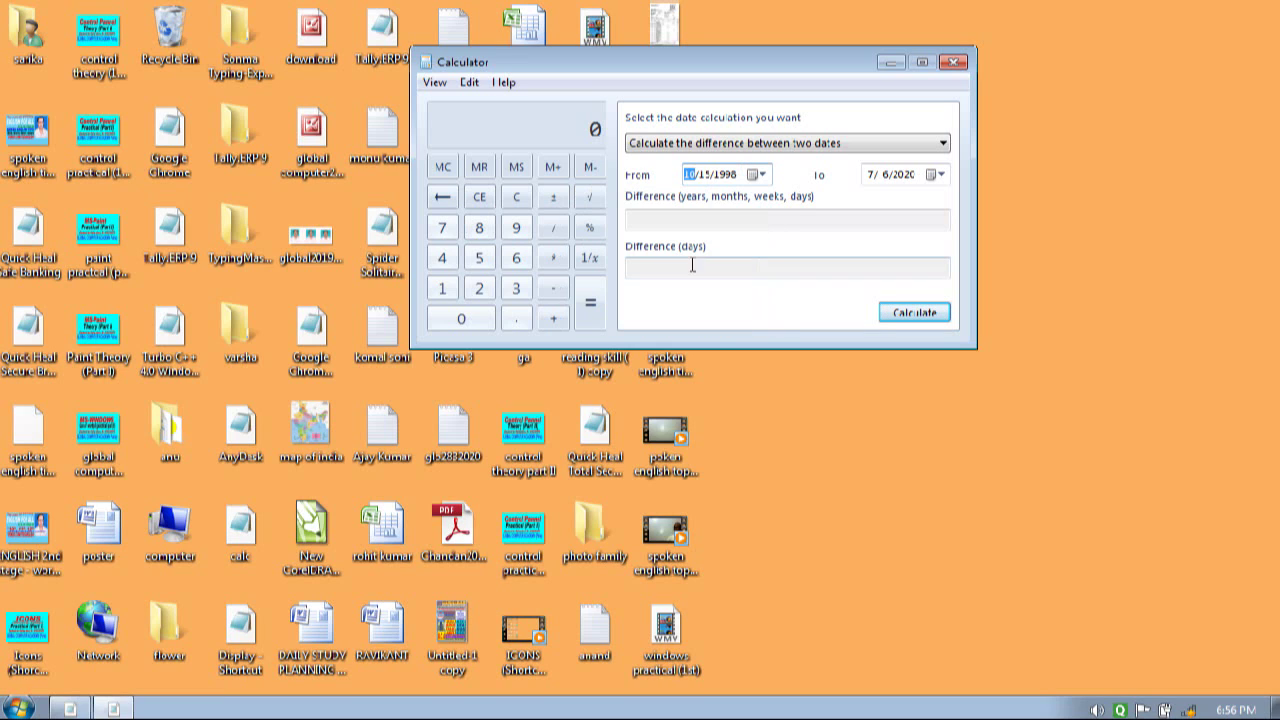
- Set the To date to January 1, 2020 and calculate the difference between the two dates
left_click(935, 175)
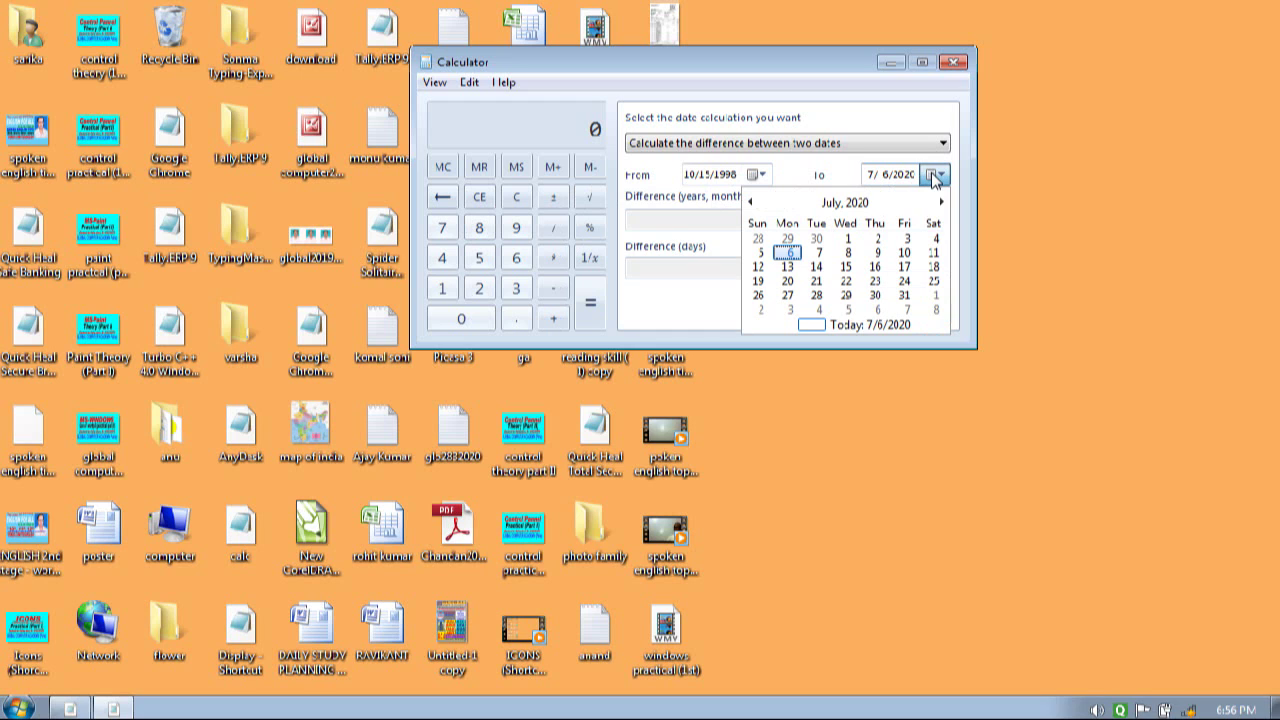
left_click(850, 203)
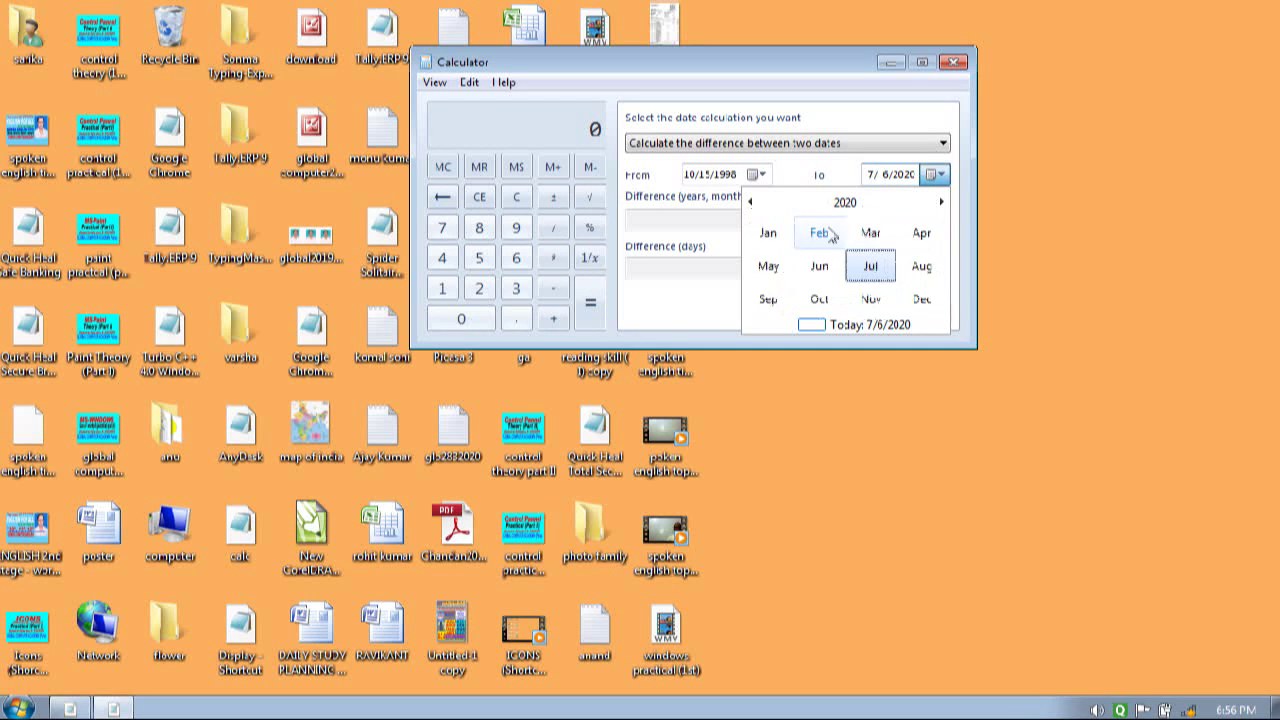
left_click(768, 235)
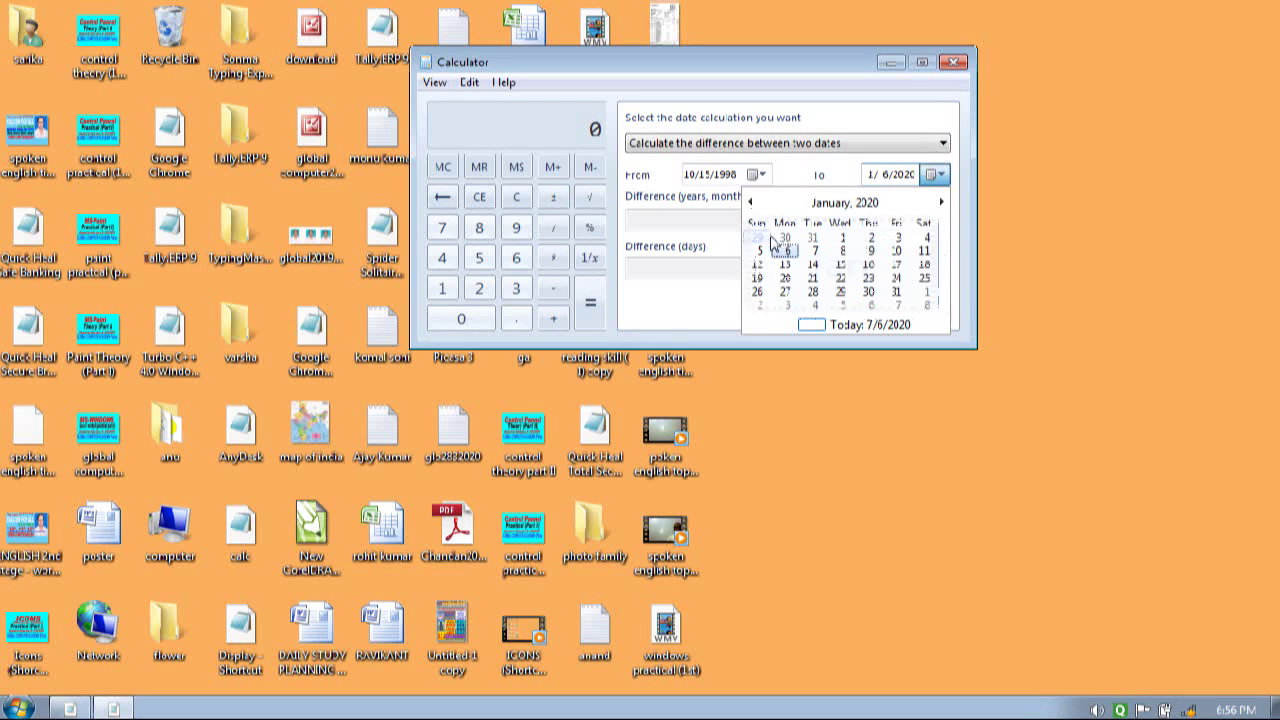
left_click(847, 238)
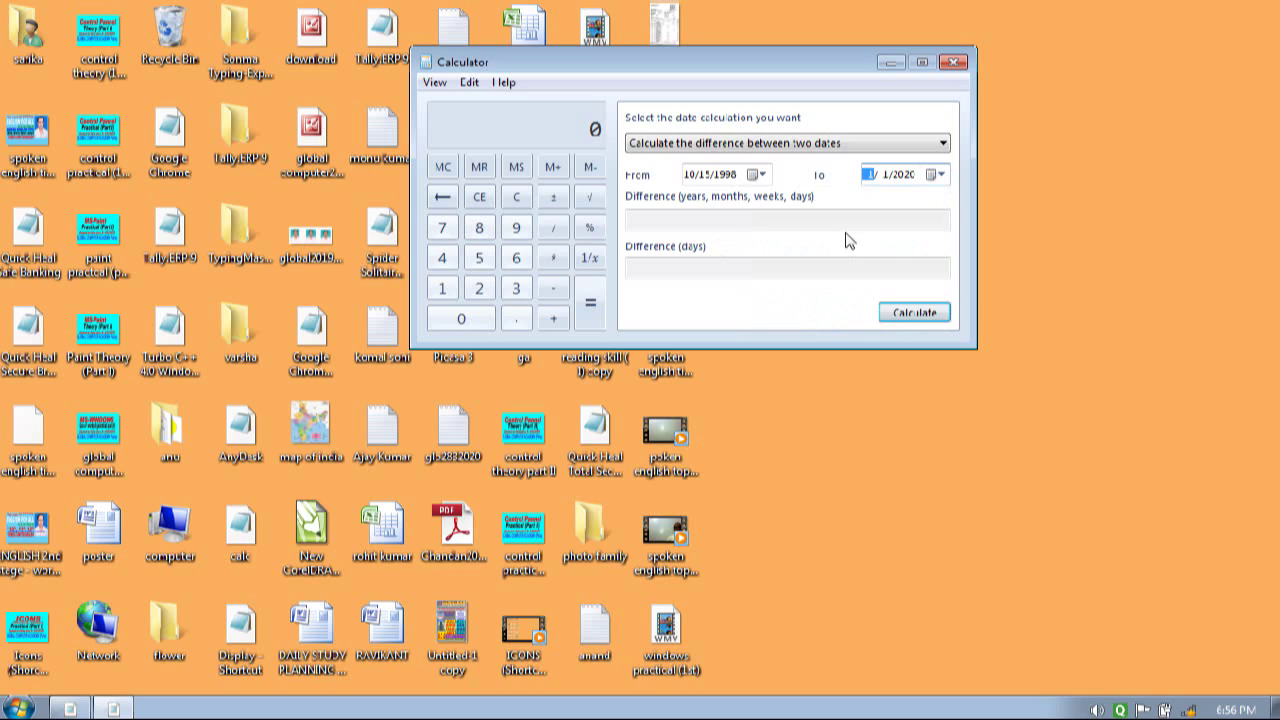
left_click(914, 314)
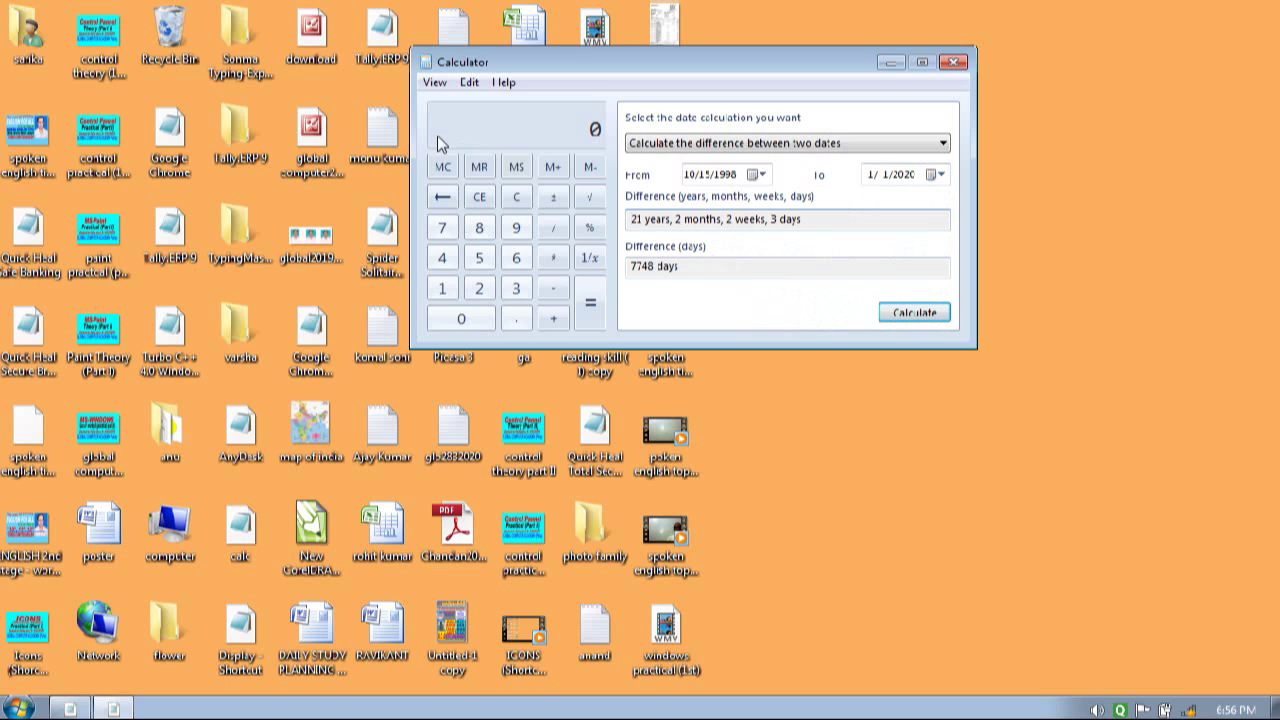
left_click(435, 82)
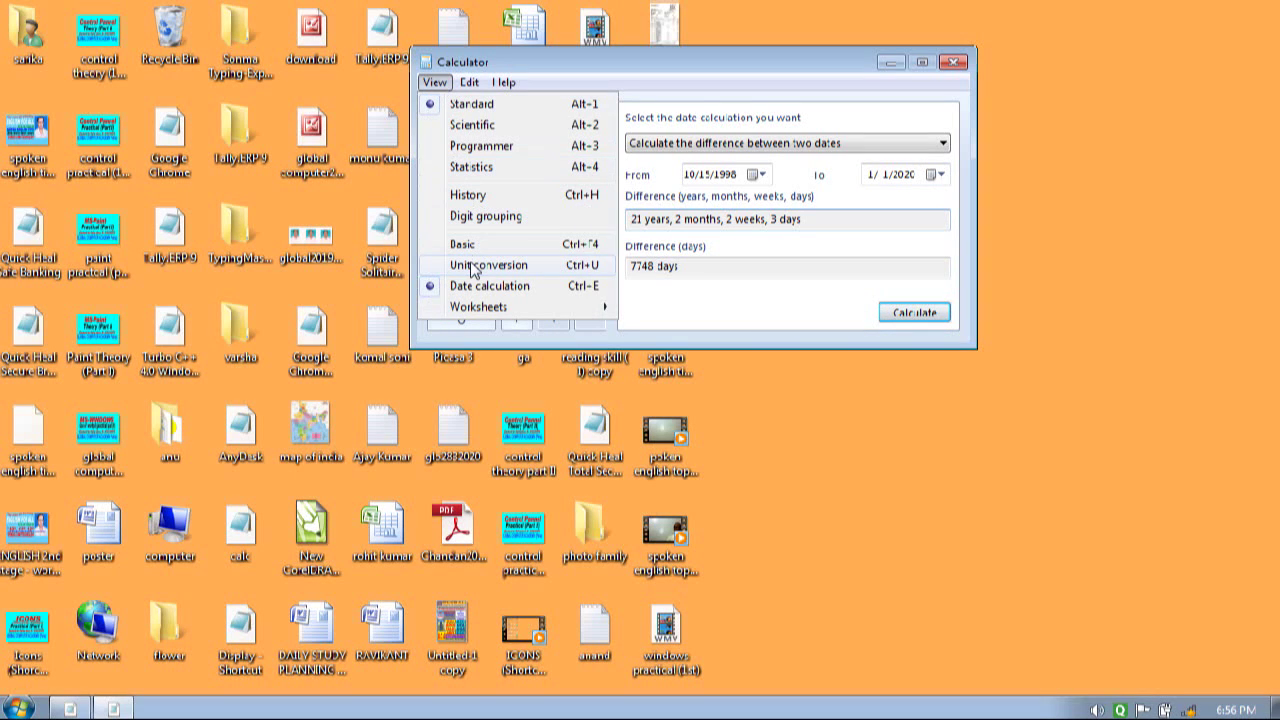
left_click(475, 266)
left_click(435, 82)
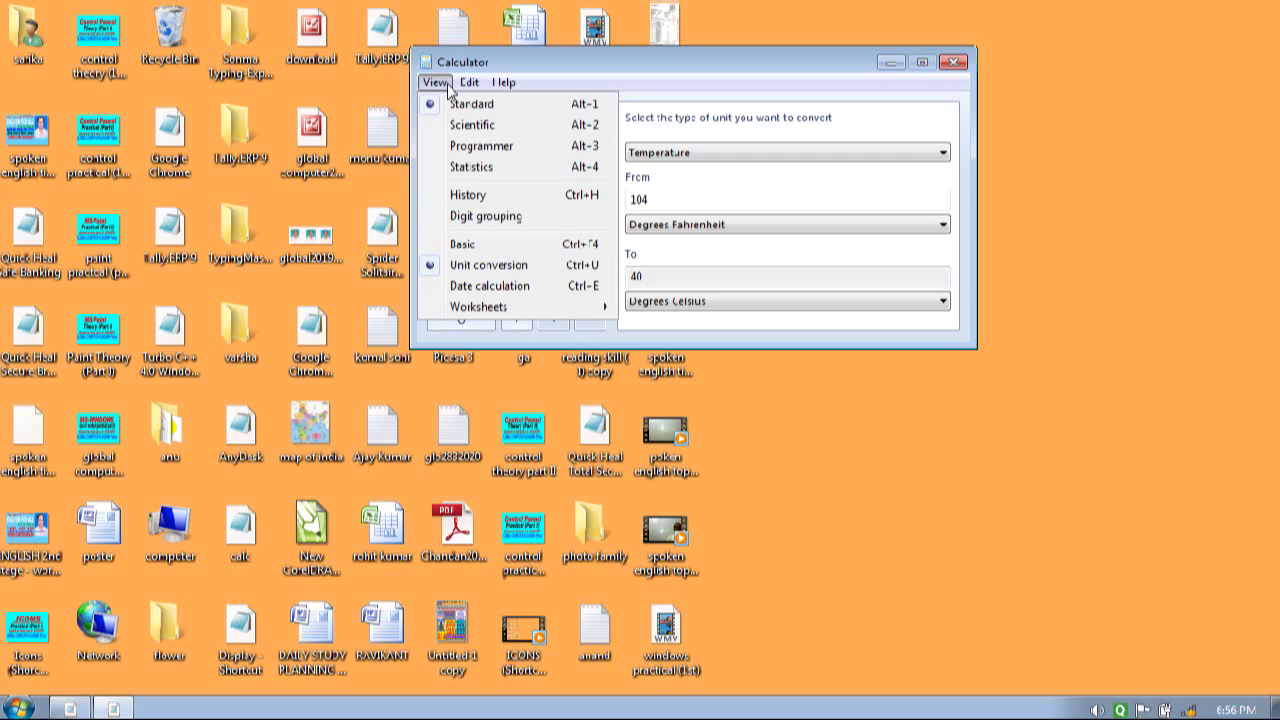
left_click(481, 288)
- Return the calculator to the Basic layout and switch it to Scientific mode
left_click(435, 84)
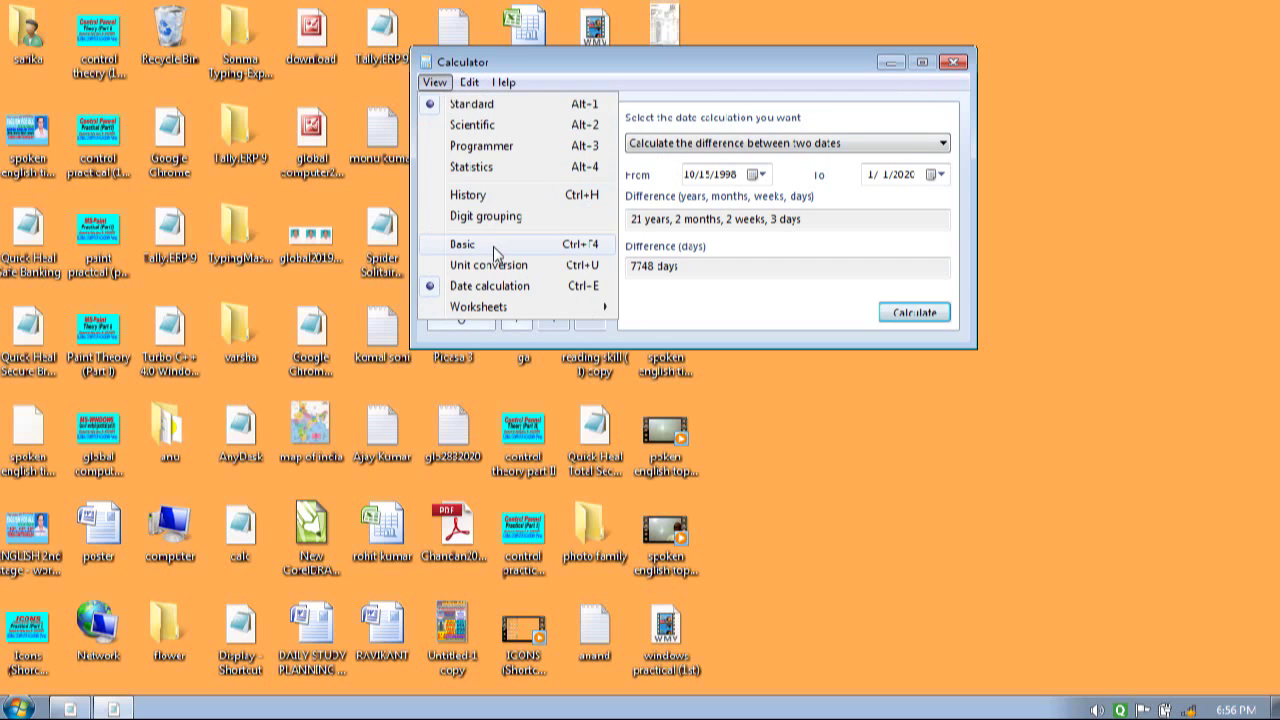
left_click(494, 246)
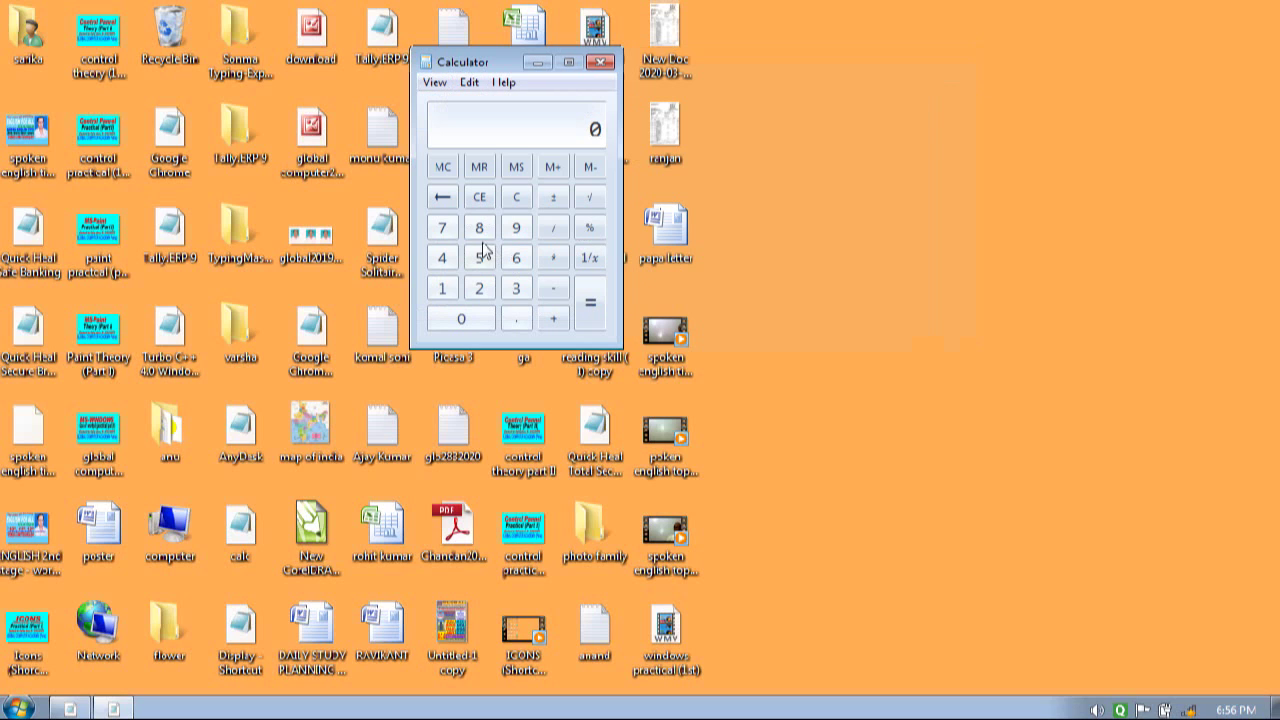
left_click(435, 84)
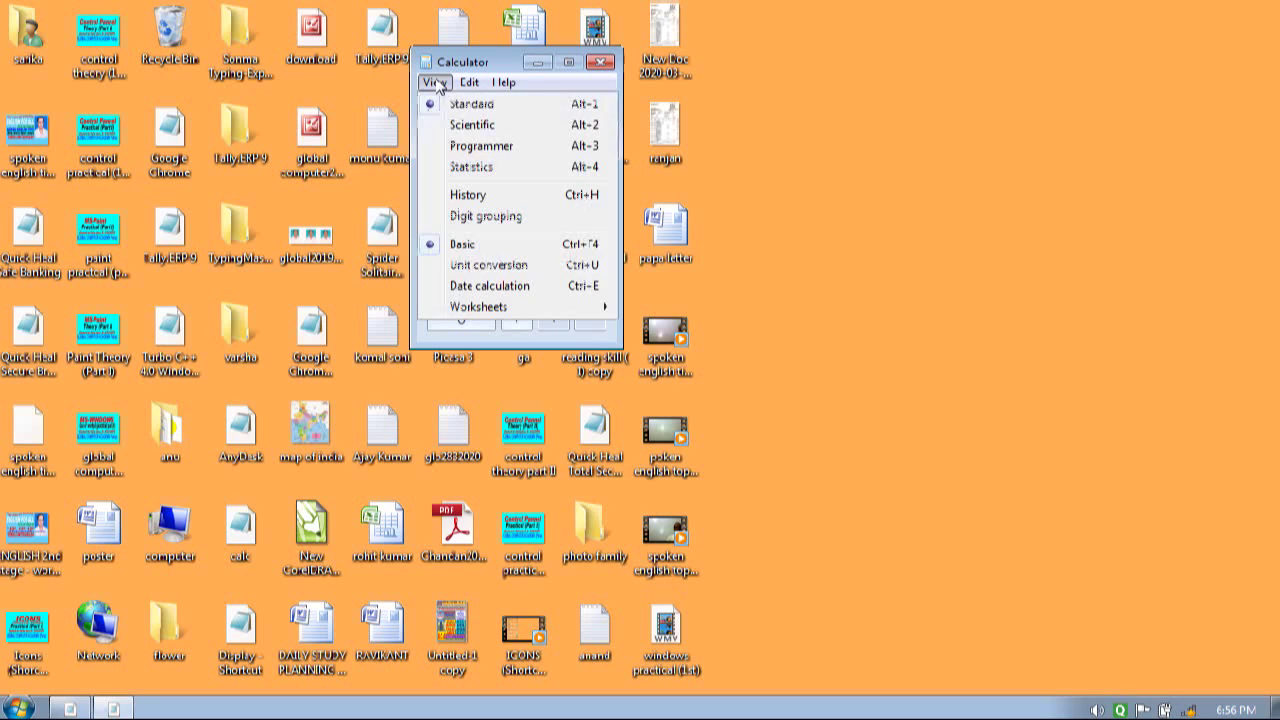
left_click(451, 128)
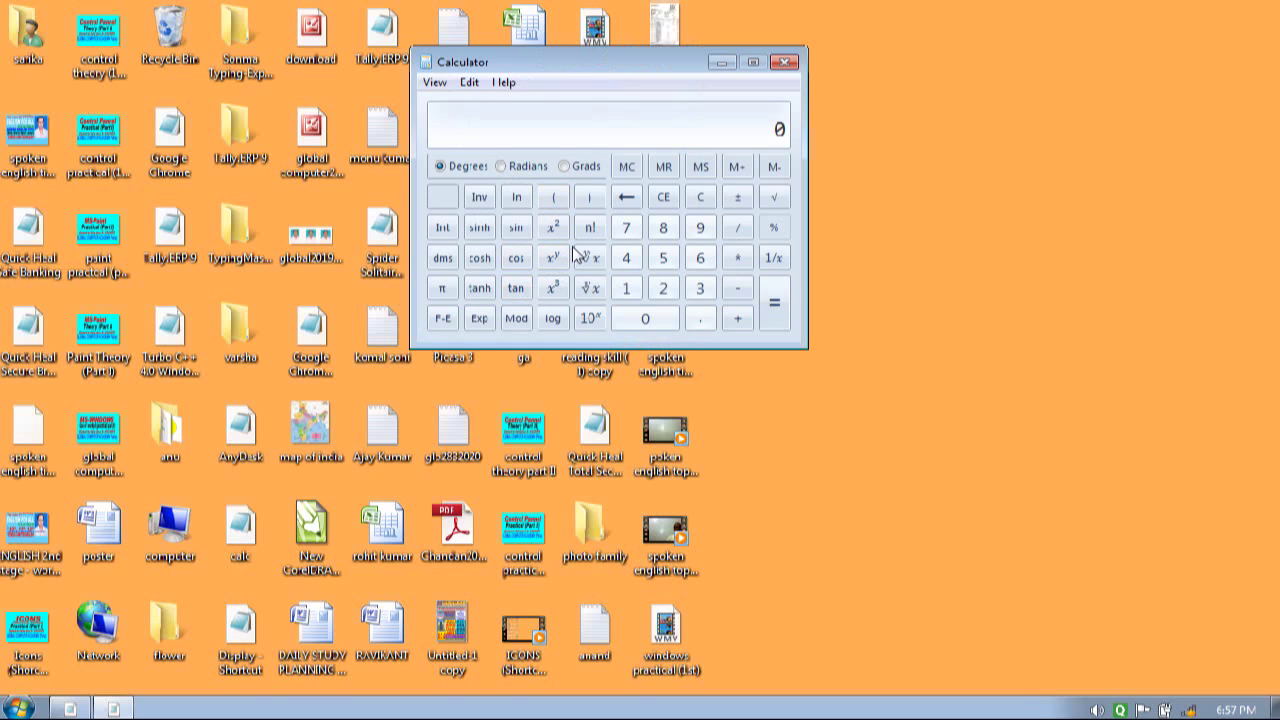
- Calculate the sine of 90 degrees and the cosine of 0, clearing the display after each
left_click(700, 228)
left_click(646, 319)
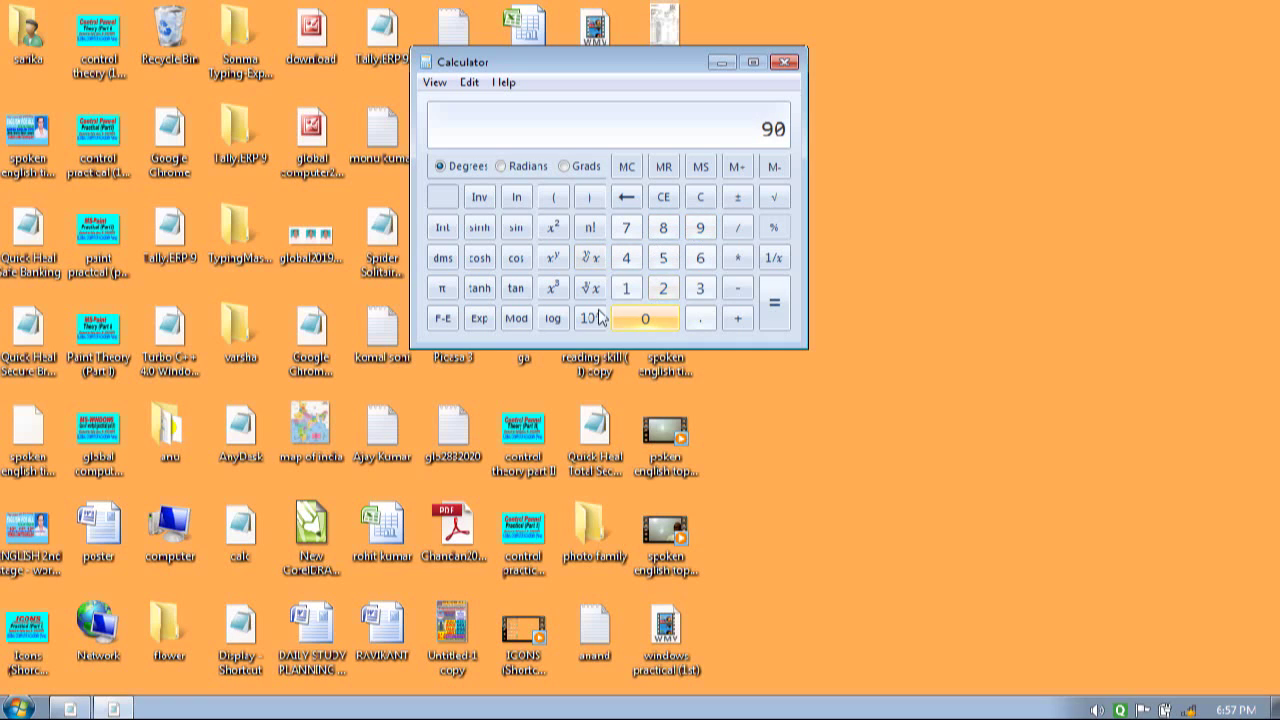
left_click(517, 230)
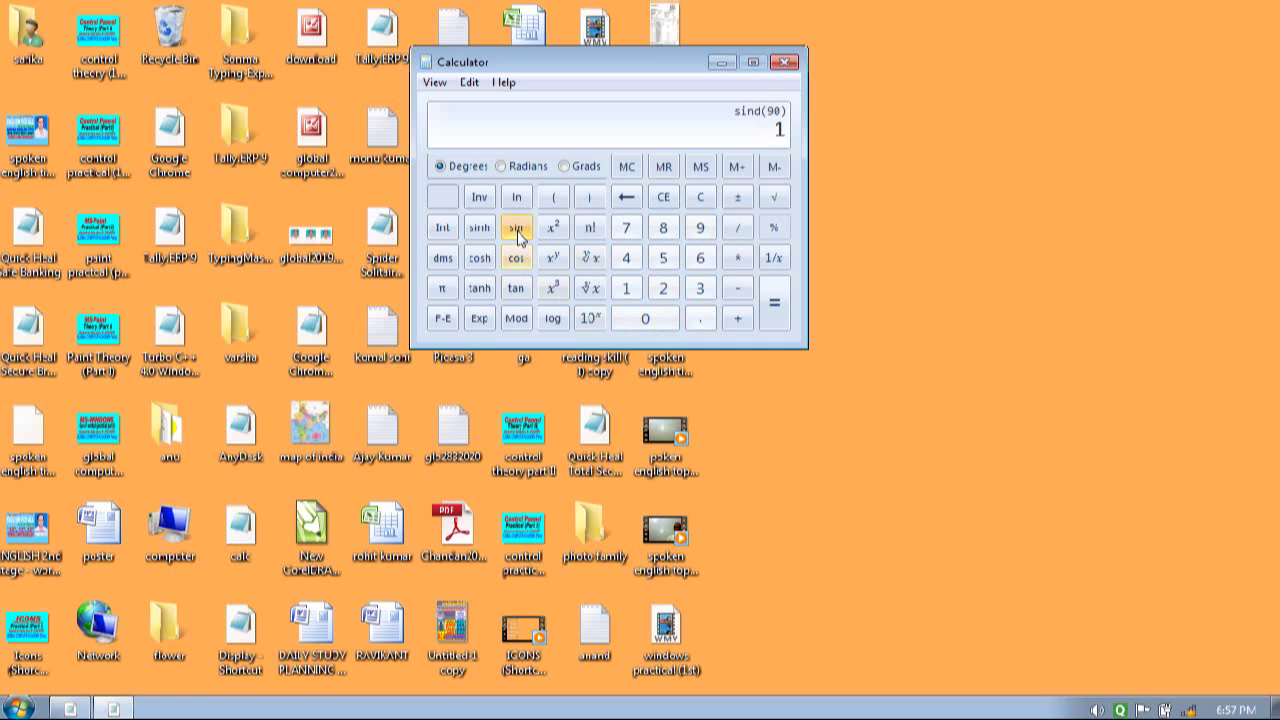
left_click(700, 197)
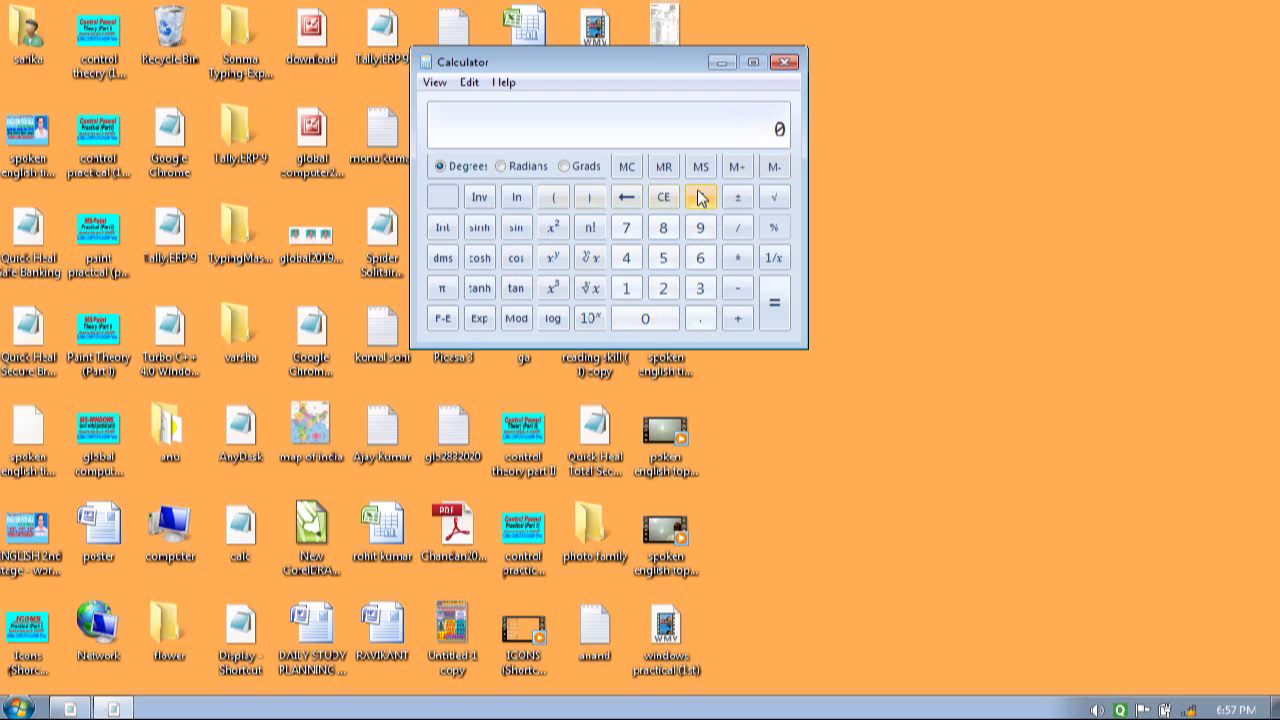
left_click(513, 262)
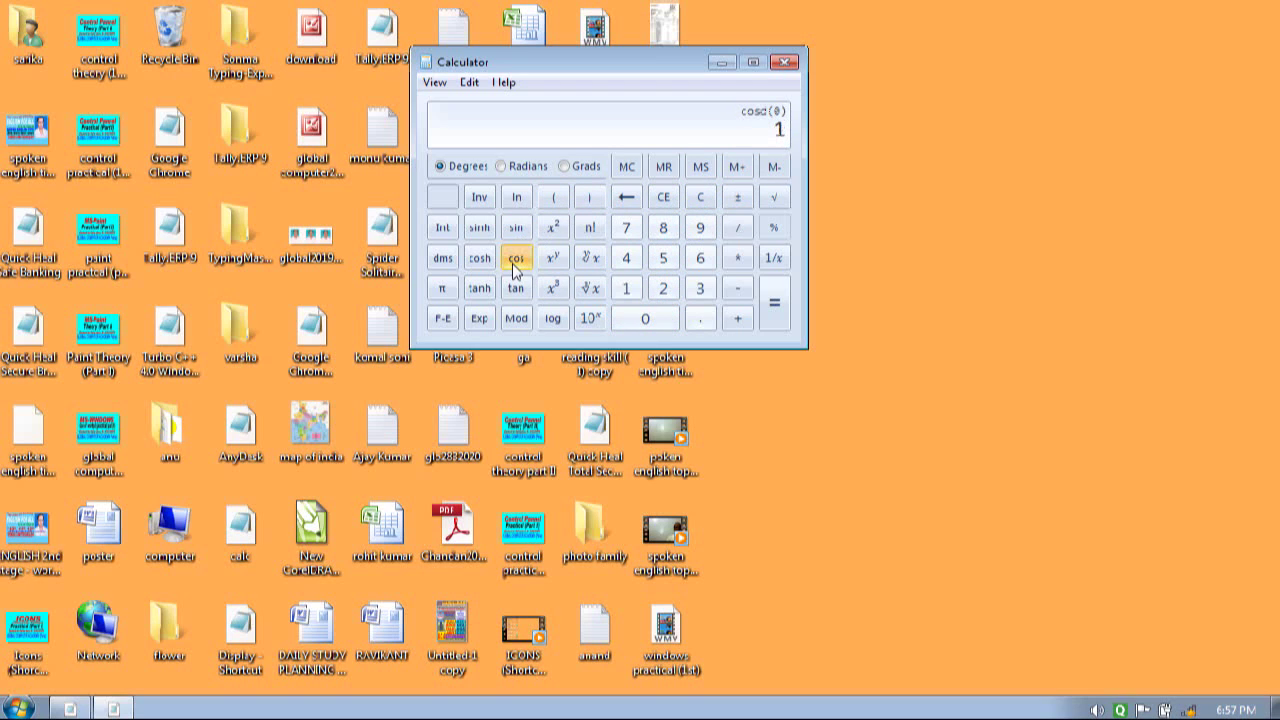
left_click(704, 203)
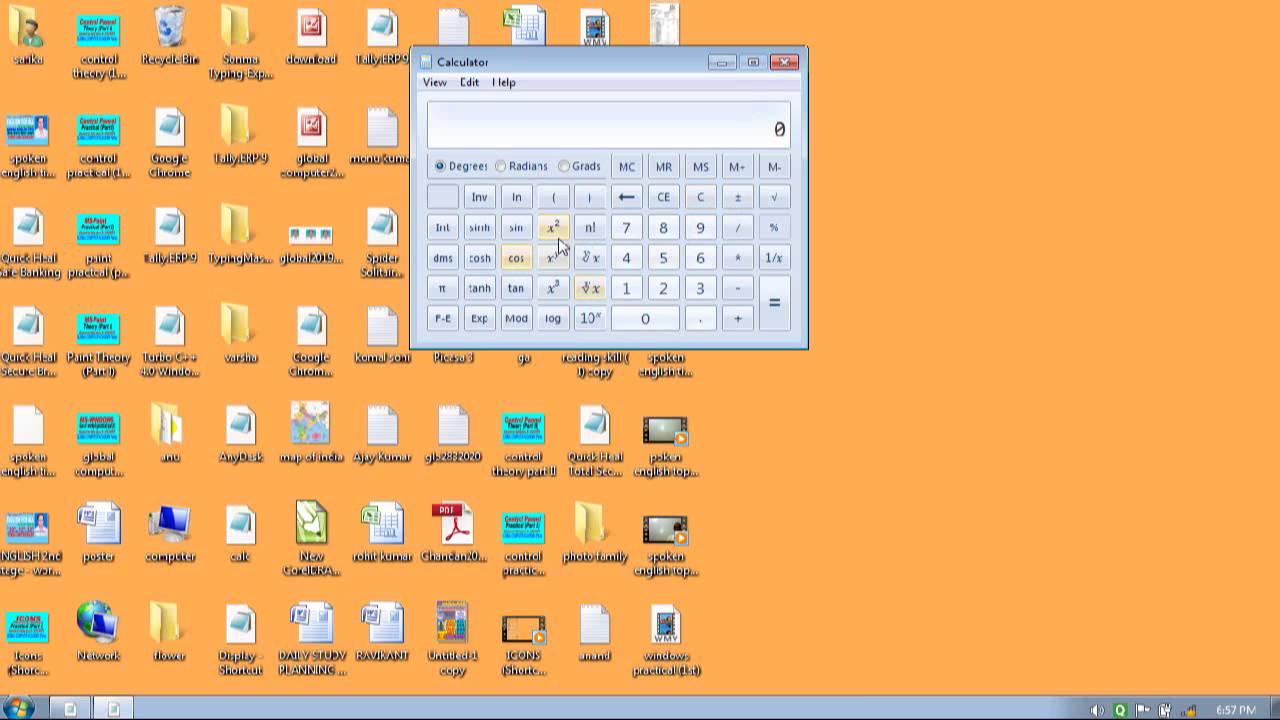
- Calculate the square of 4 and the cube of 4, clearing the display after each
left_click(637, 262)
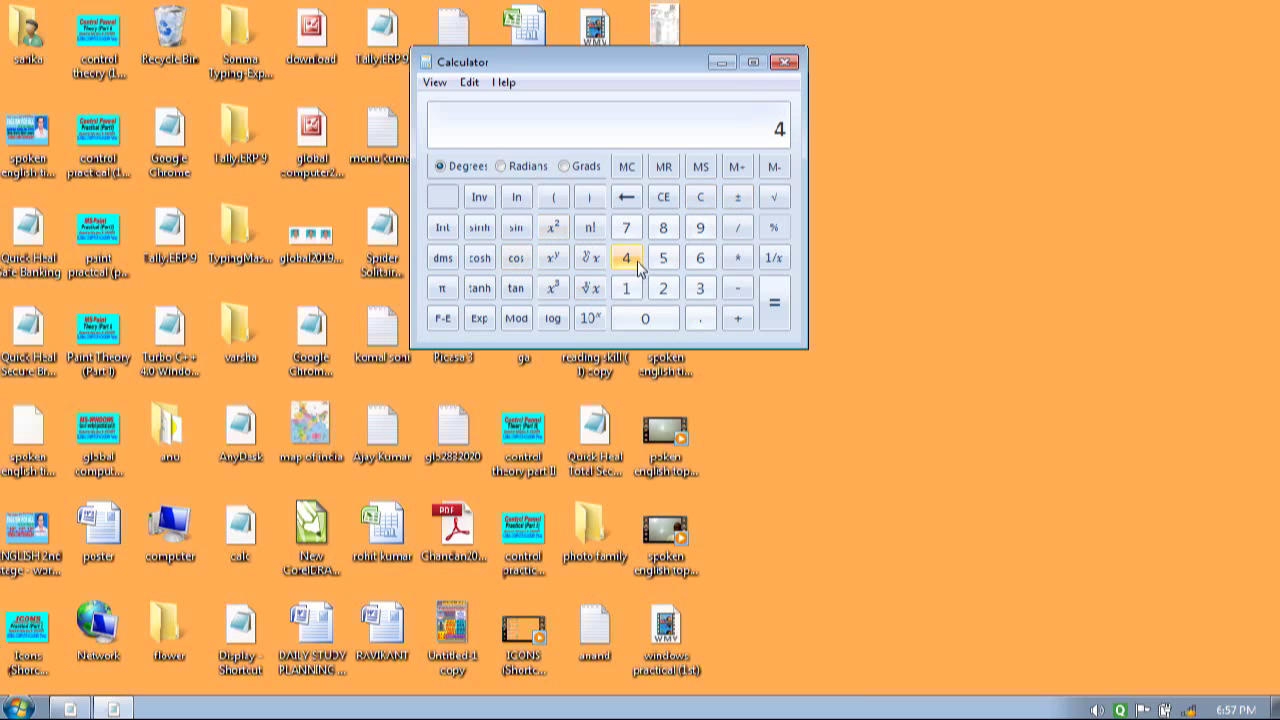
left_click(562, 237)
left_click(702, 199)
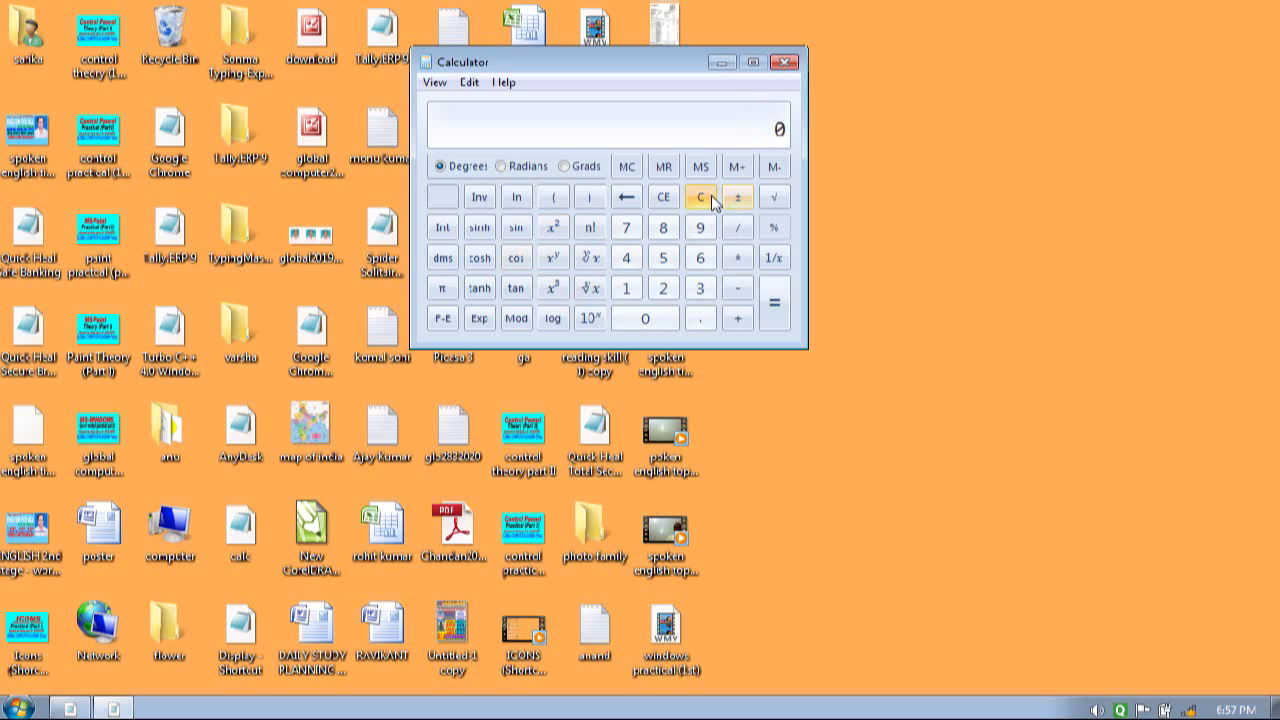
left_click(627, 255)
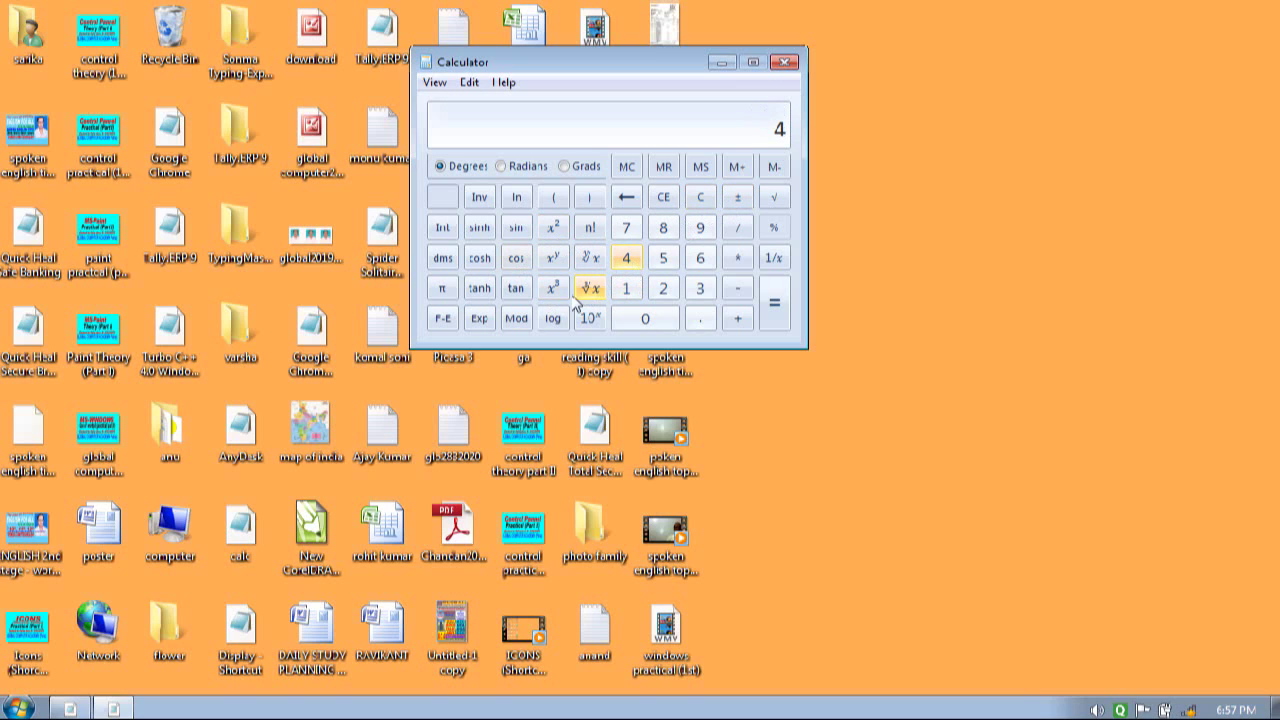
left_click(554, 290)
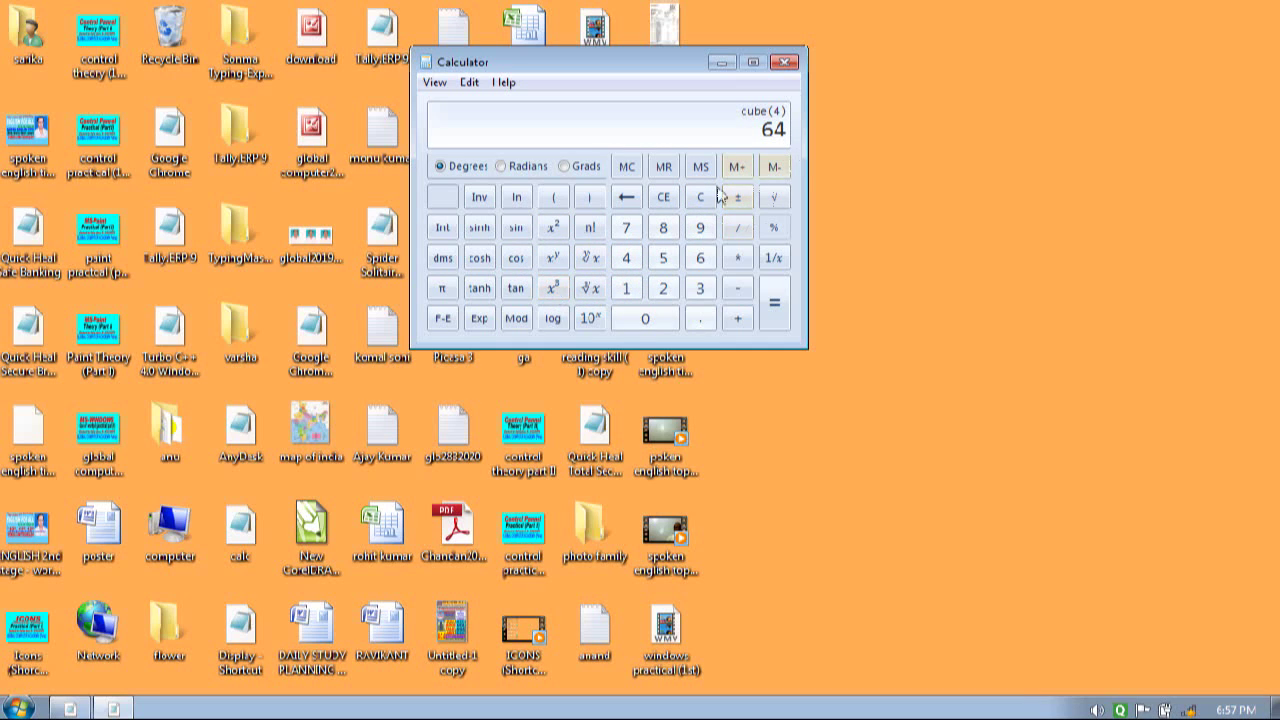
left_click(703, 199)
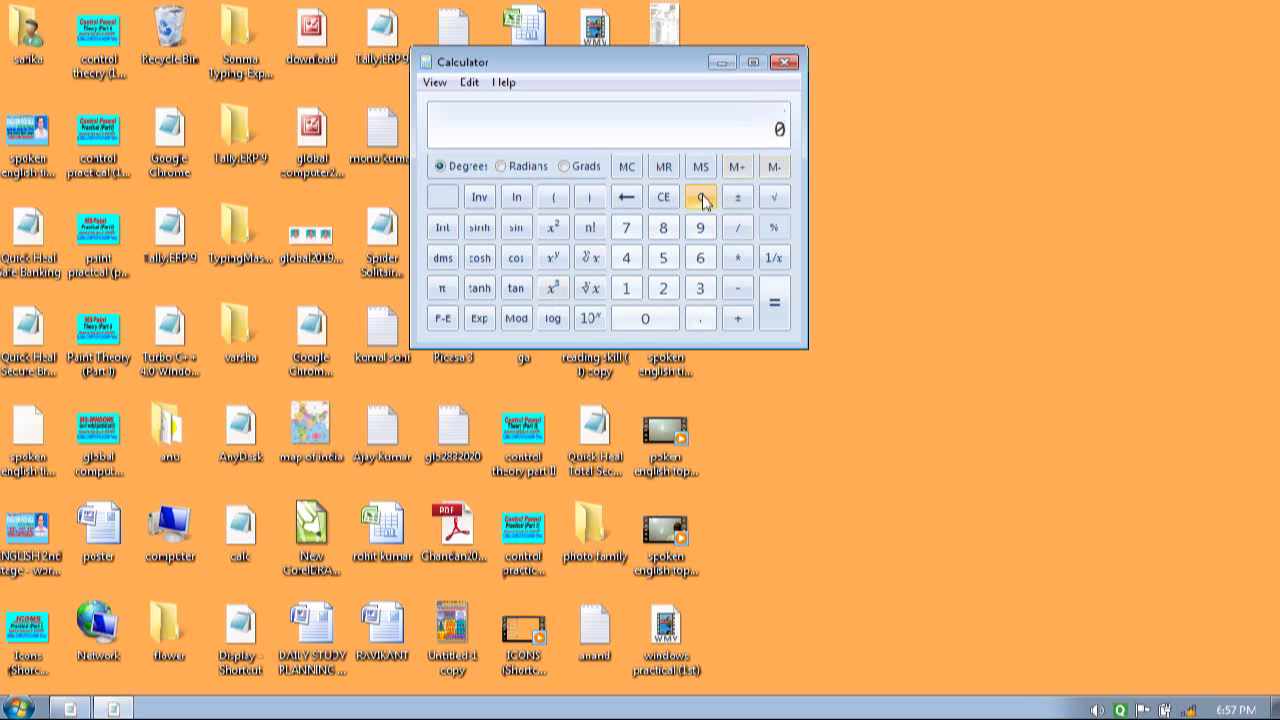
- Calculate 2 raised to the power of 5, and clear the display
left_click(661, 292)
left_click(553, 257)
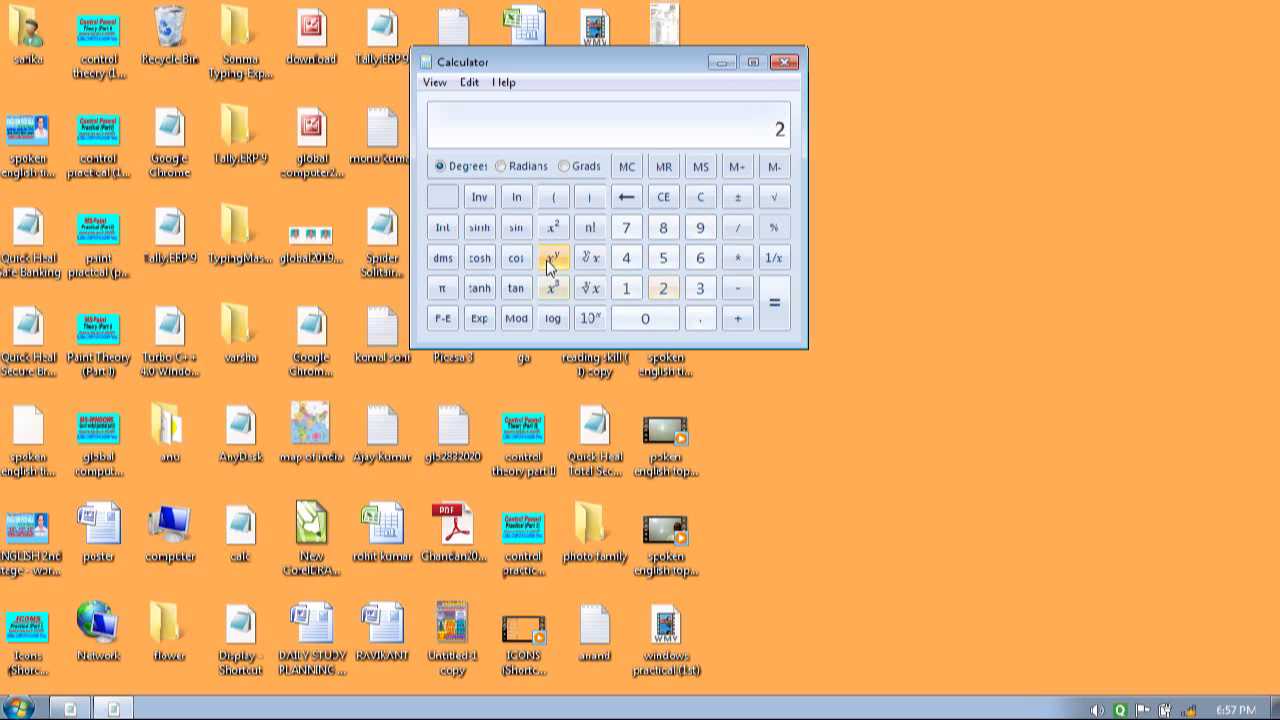
left_click(662, 259)
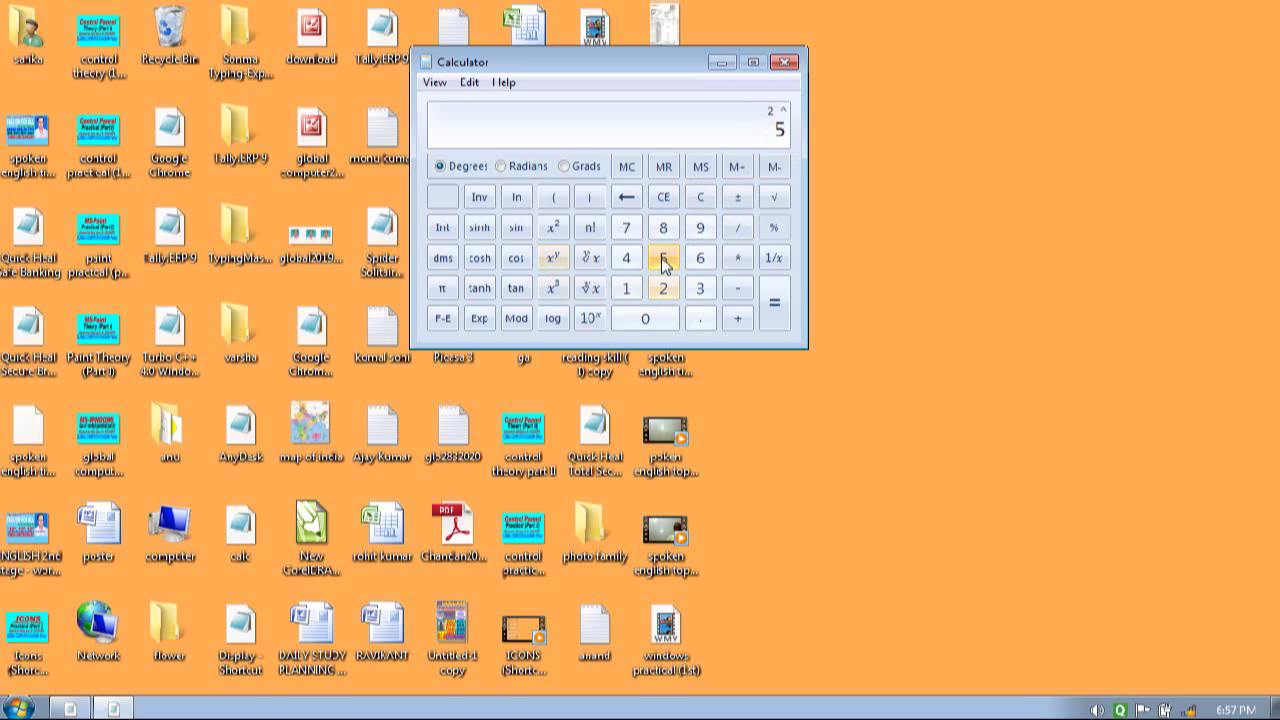
left_click(780, 298)
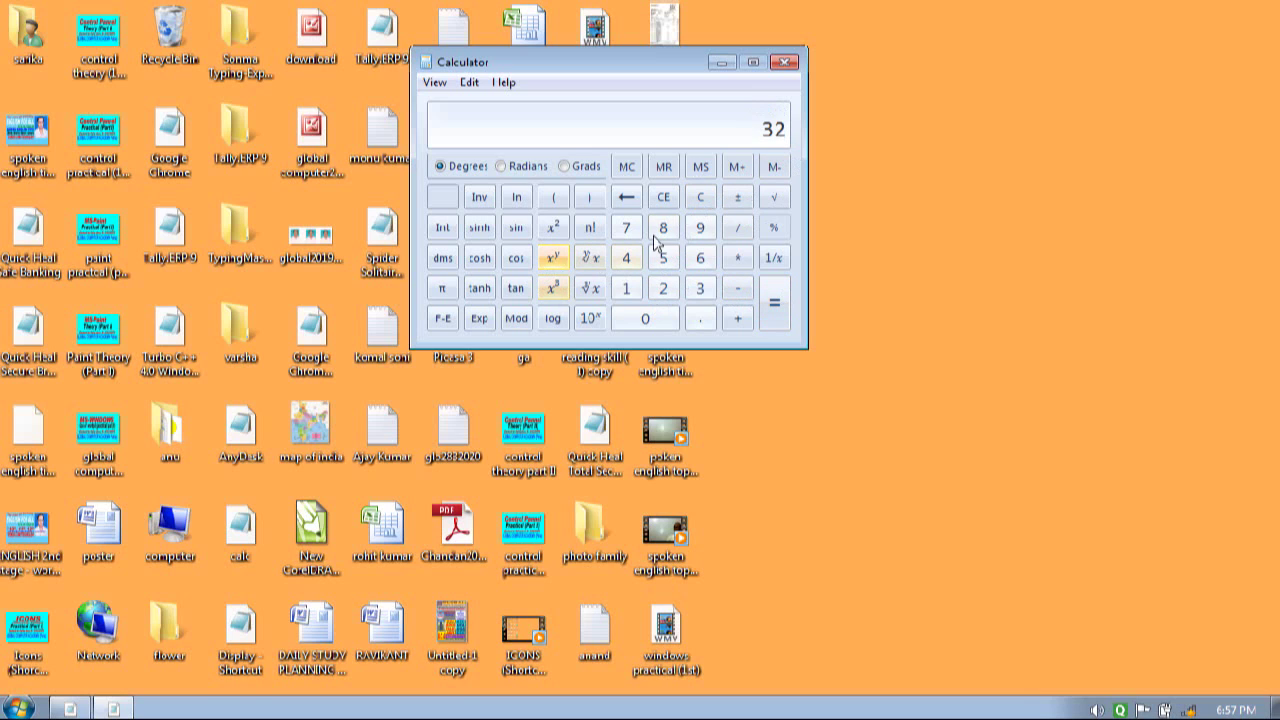
left_click(700, 197)
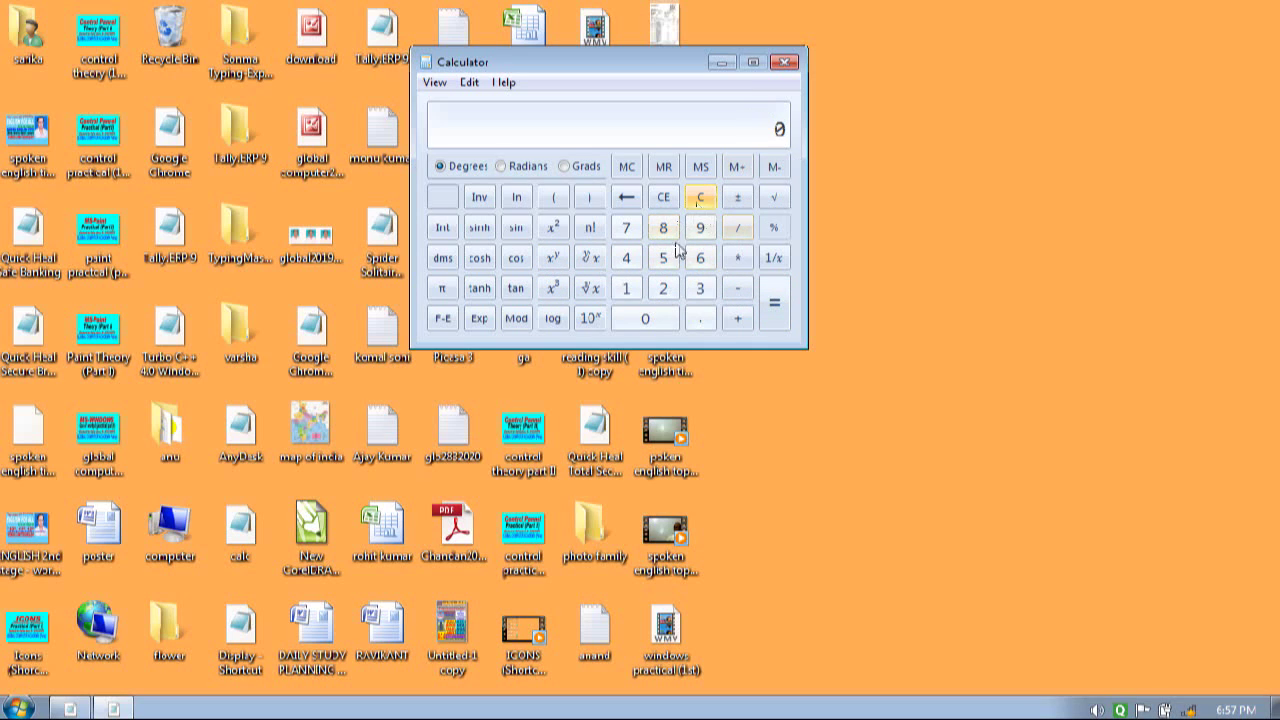
- Repeat the calculation of 2 to the power of 5, clearing the display once it is evaluated
left_click(662, 290)
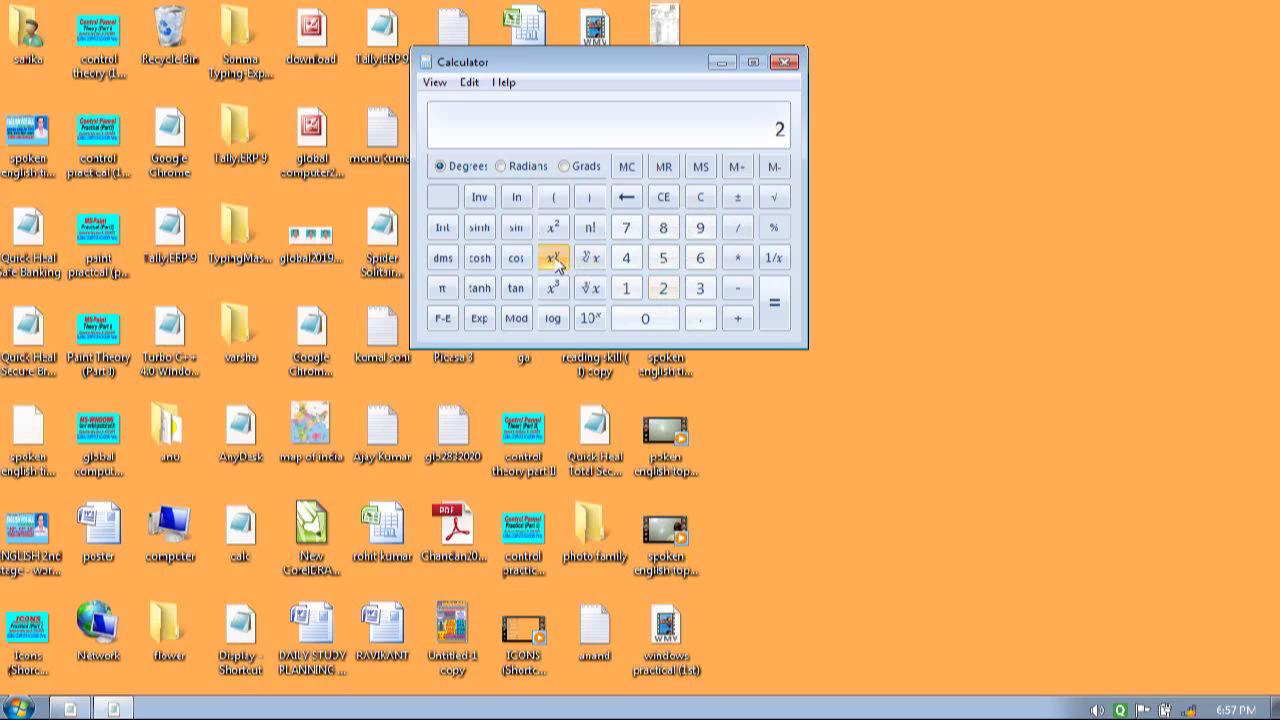
left_click(553, 258)
left_click(663, 258)
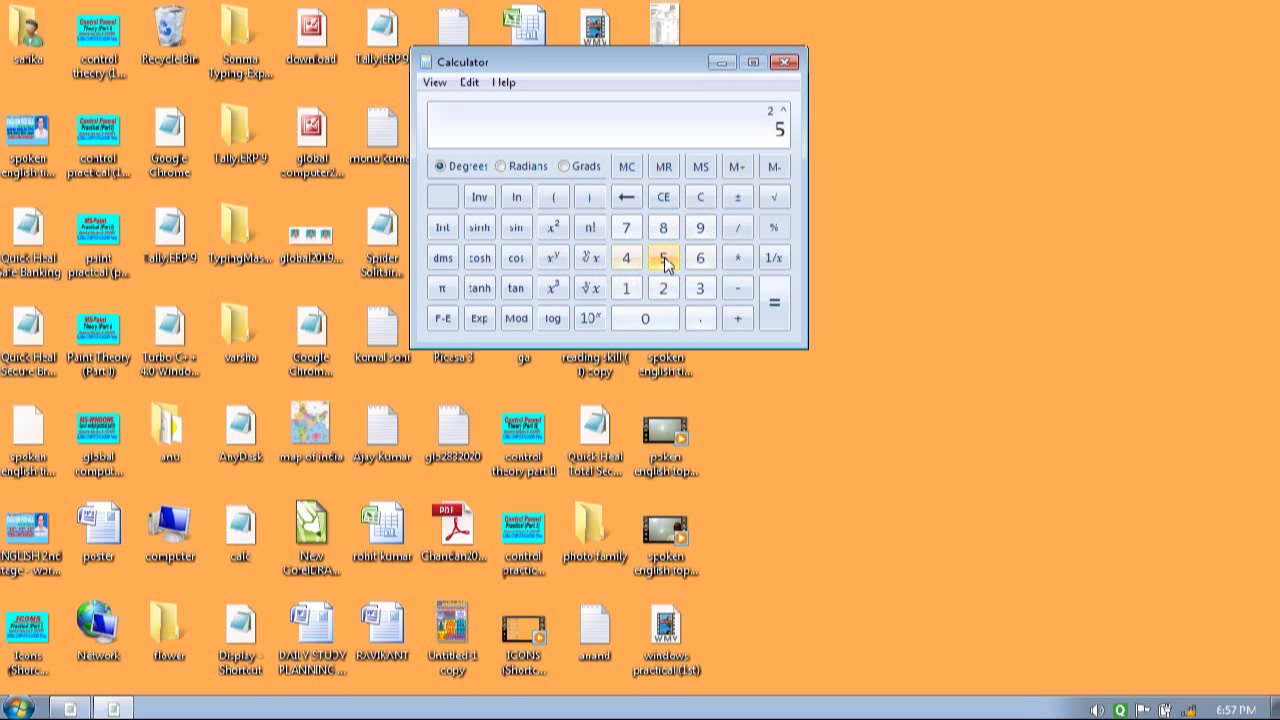
left_click(775, 303)
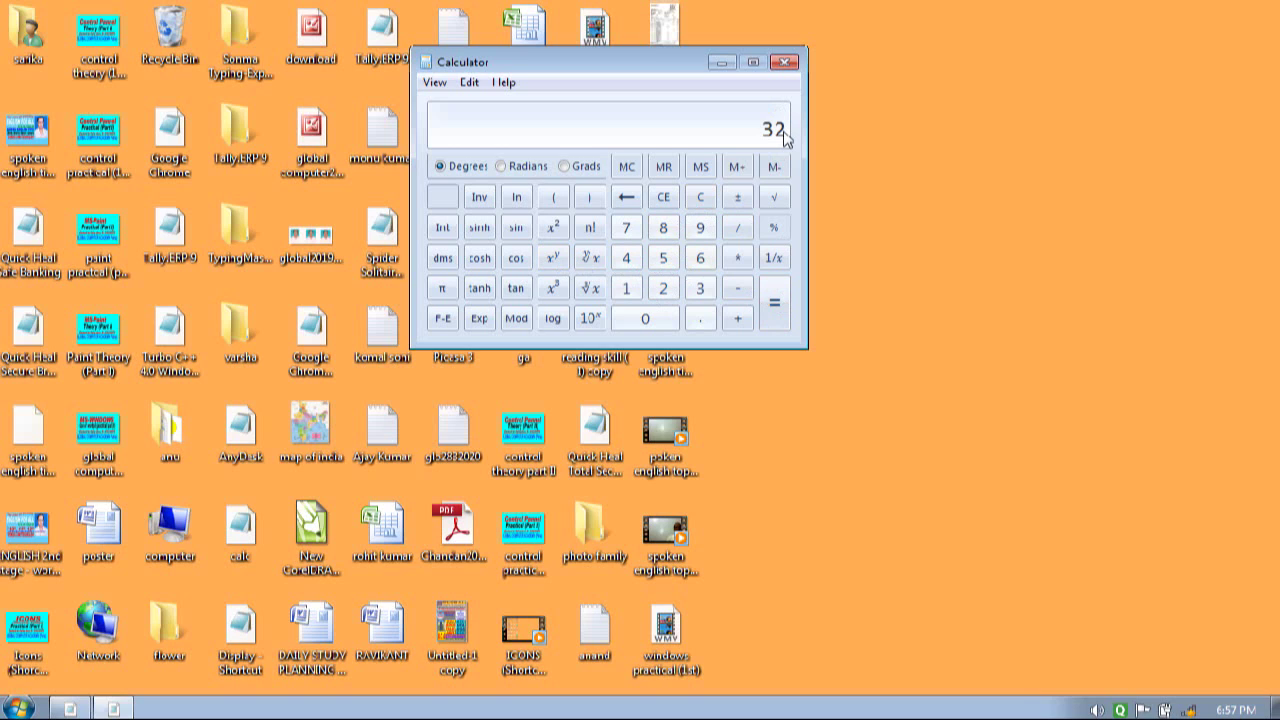
left_click(700, 197)
- Enter the constant pi on the display and return the calculator to Standard mode
left_click(442, 288)
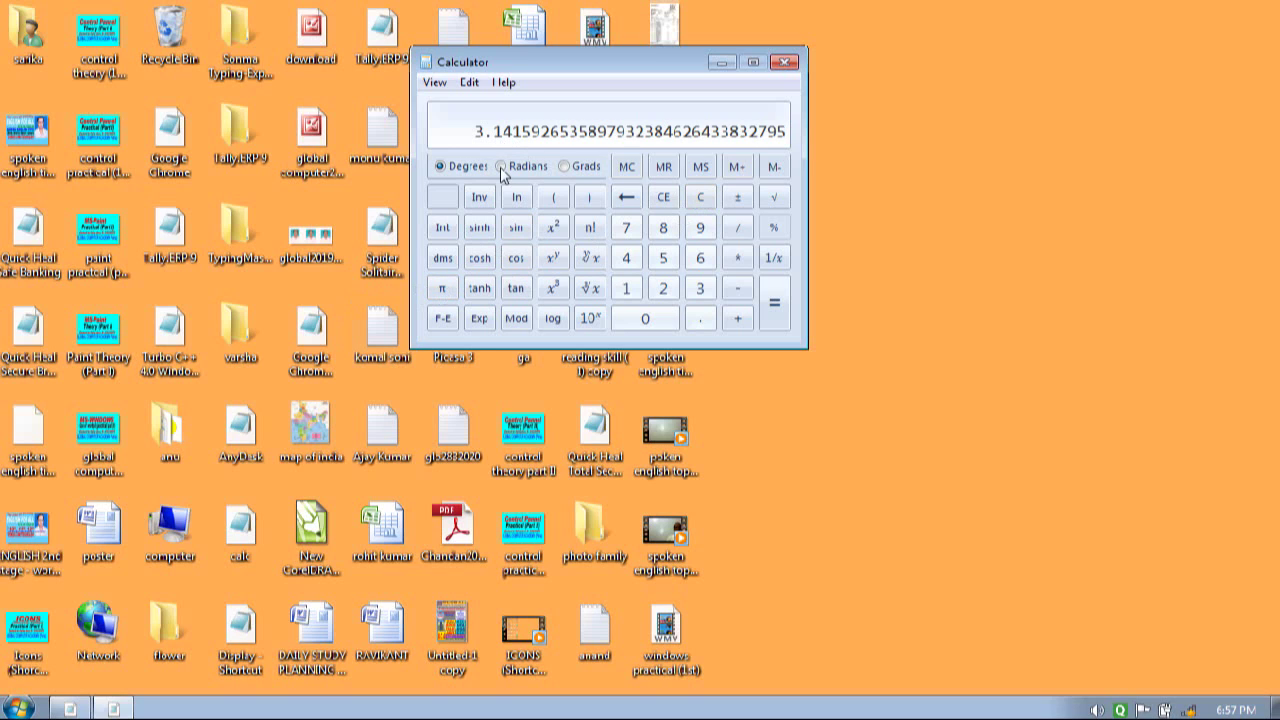
left_click(433, 82)
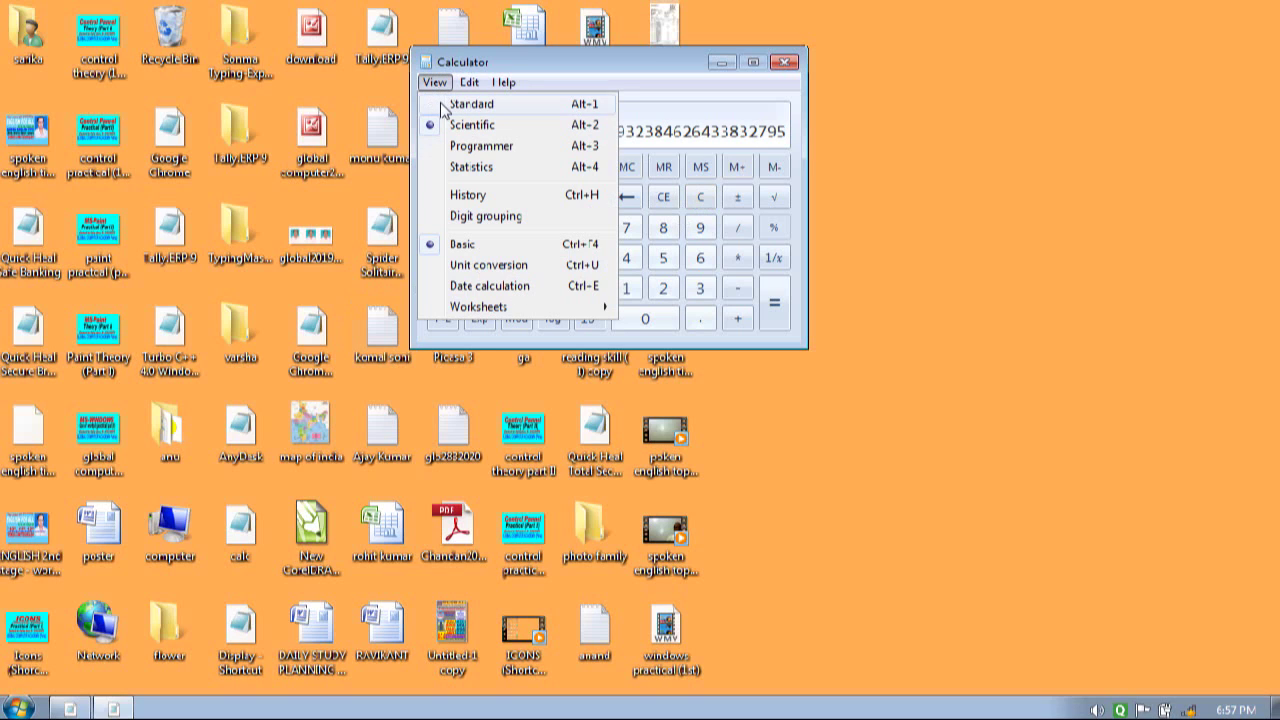
left_click(470, 104)
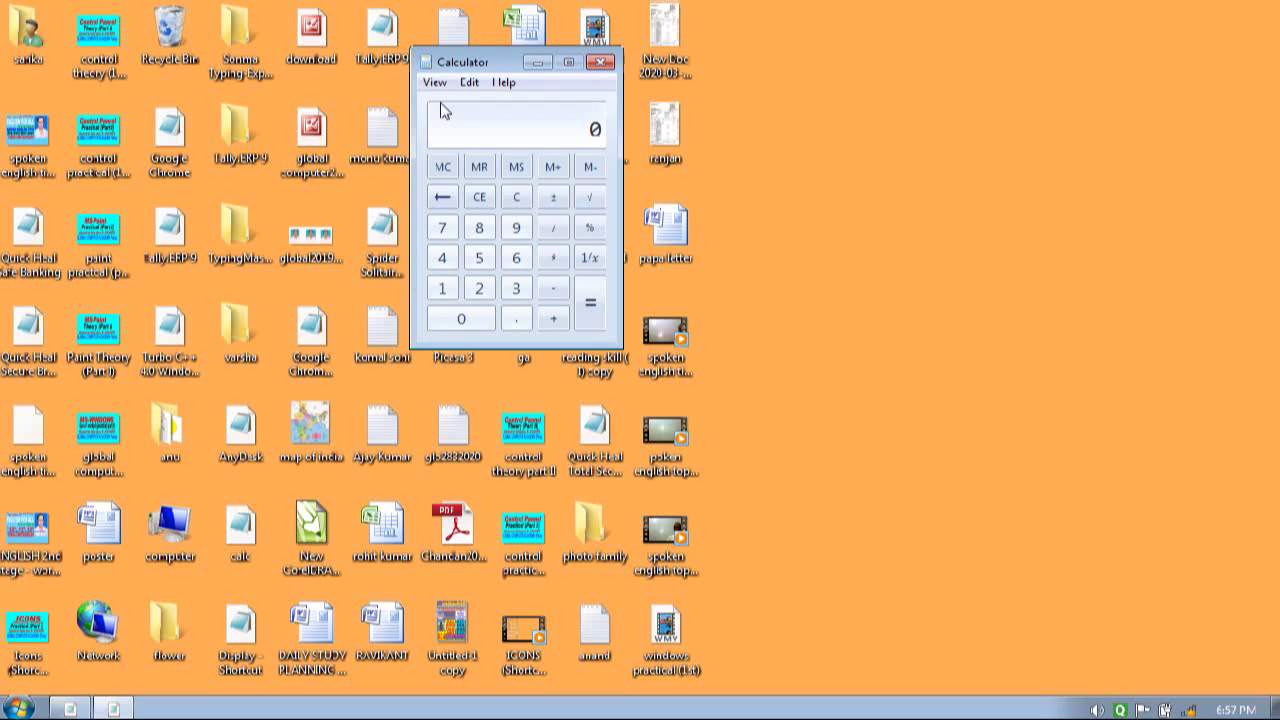
- Close the calculator and launch Notepad with the Run command "notepad"
left_click_drag(484, 68, 1005, 77)
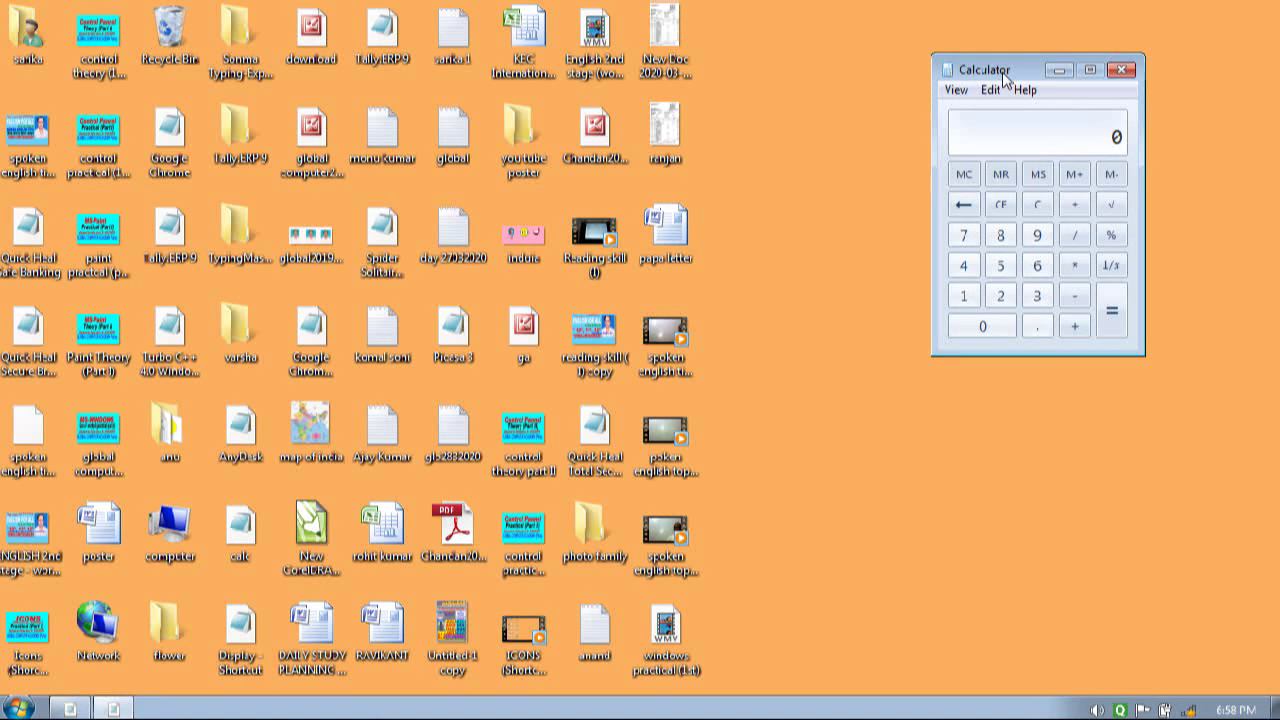
left_click(1122, 70)
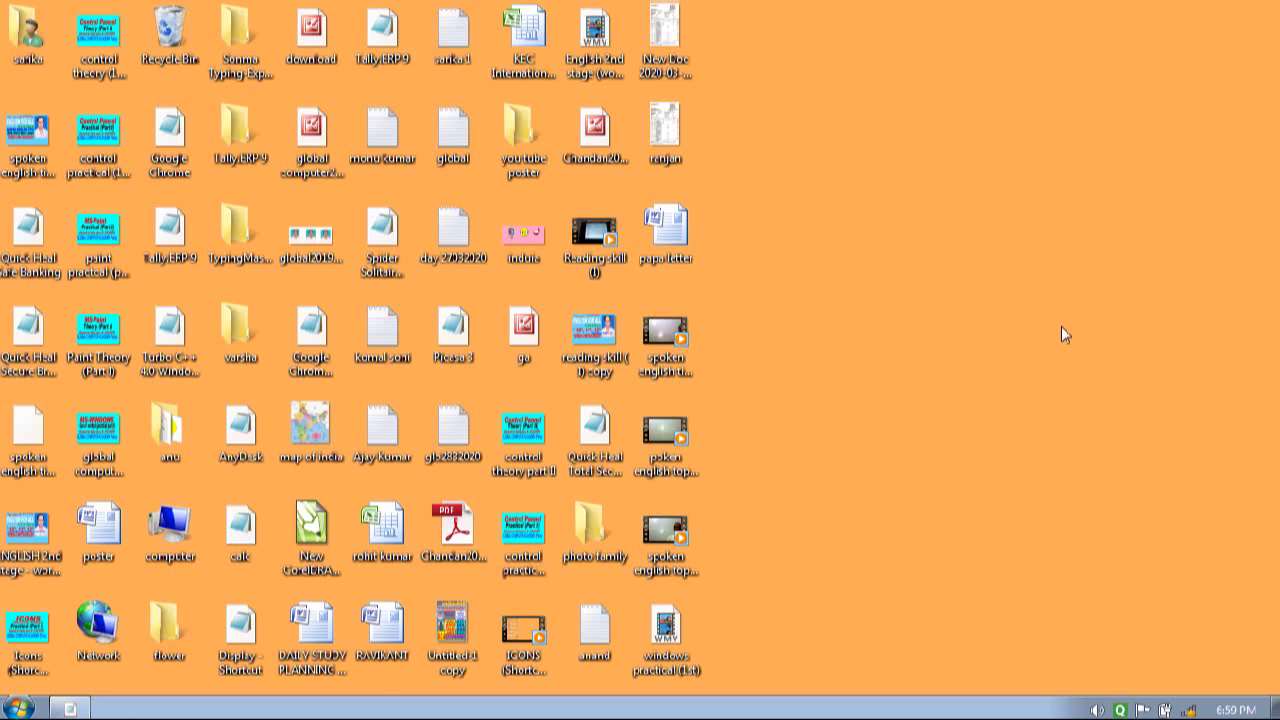
key("super+r")
type("notepad")
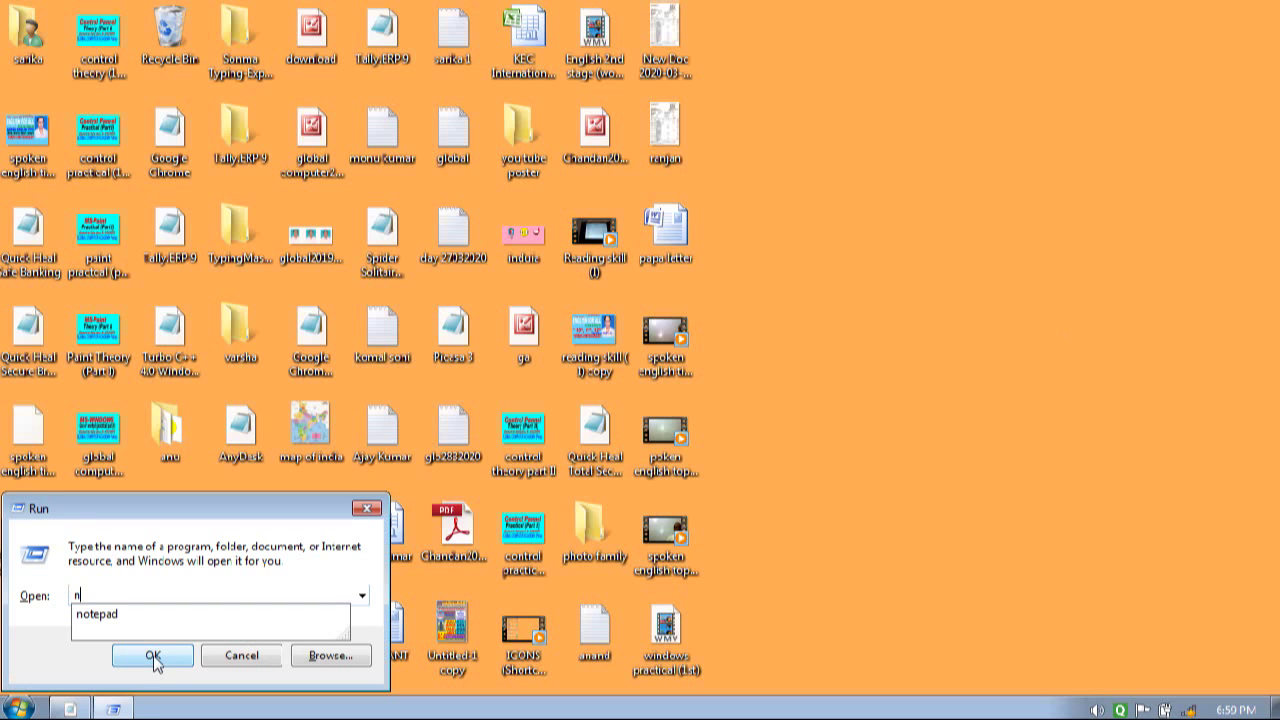
left_click(152, 657)
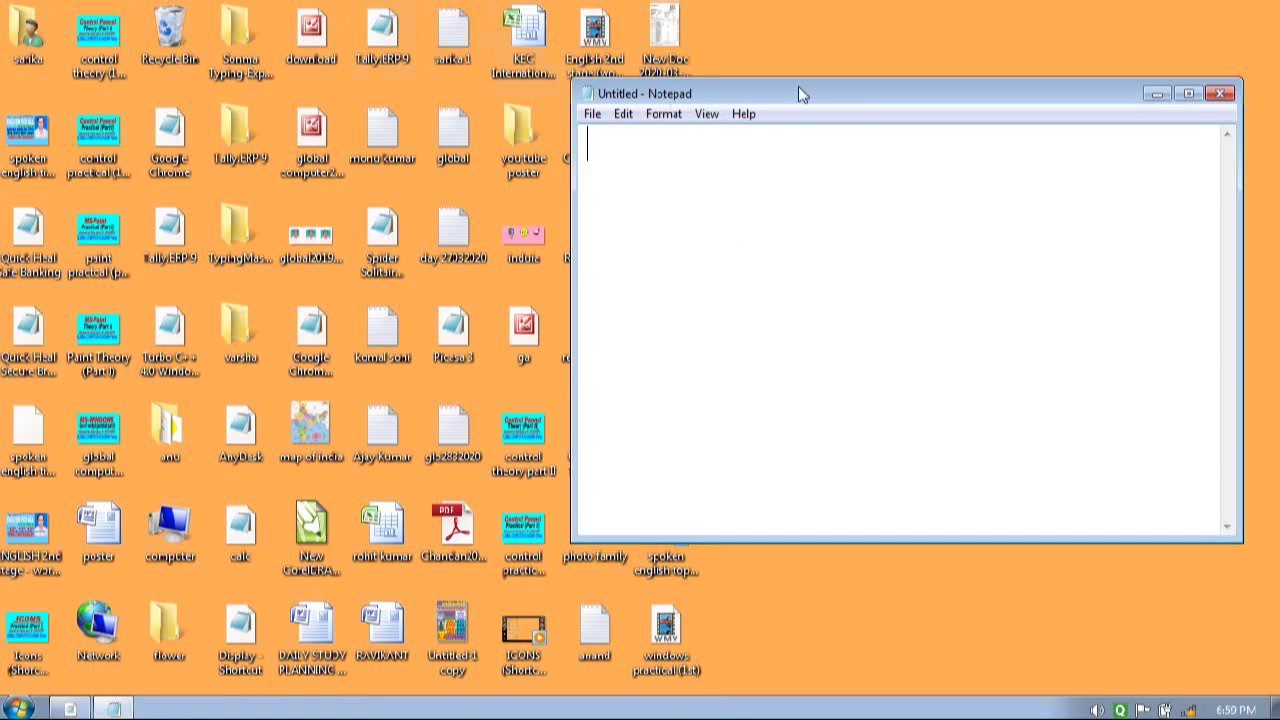
- Move the Notepad window toward the middle of the desktop, and demonstrate minimizing, reopening, maximizing and restoring it
left_click_drag(800, 91, 528, 72)
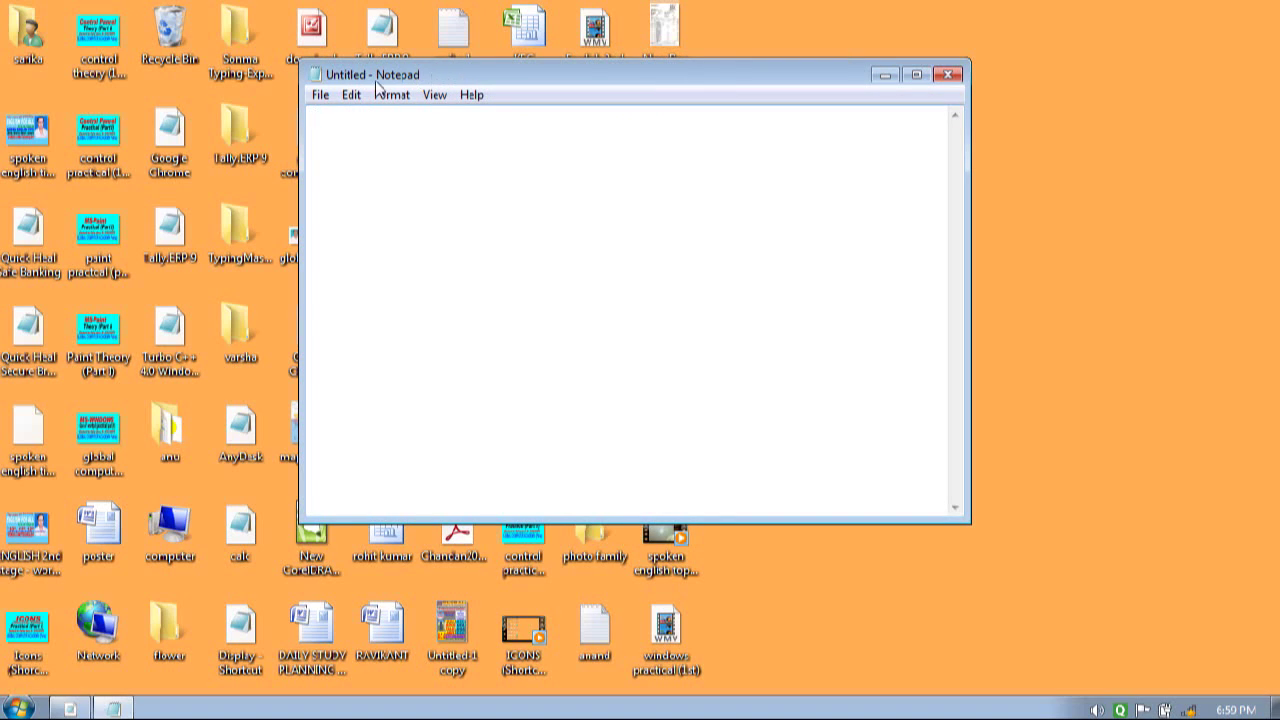
left_click(885, 76)
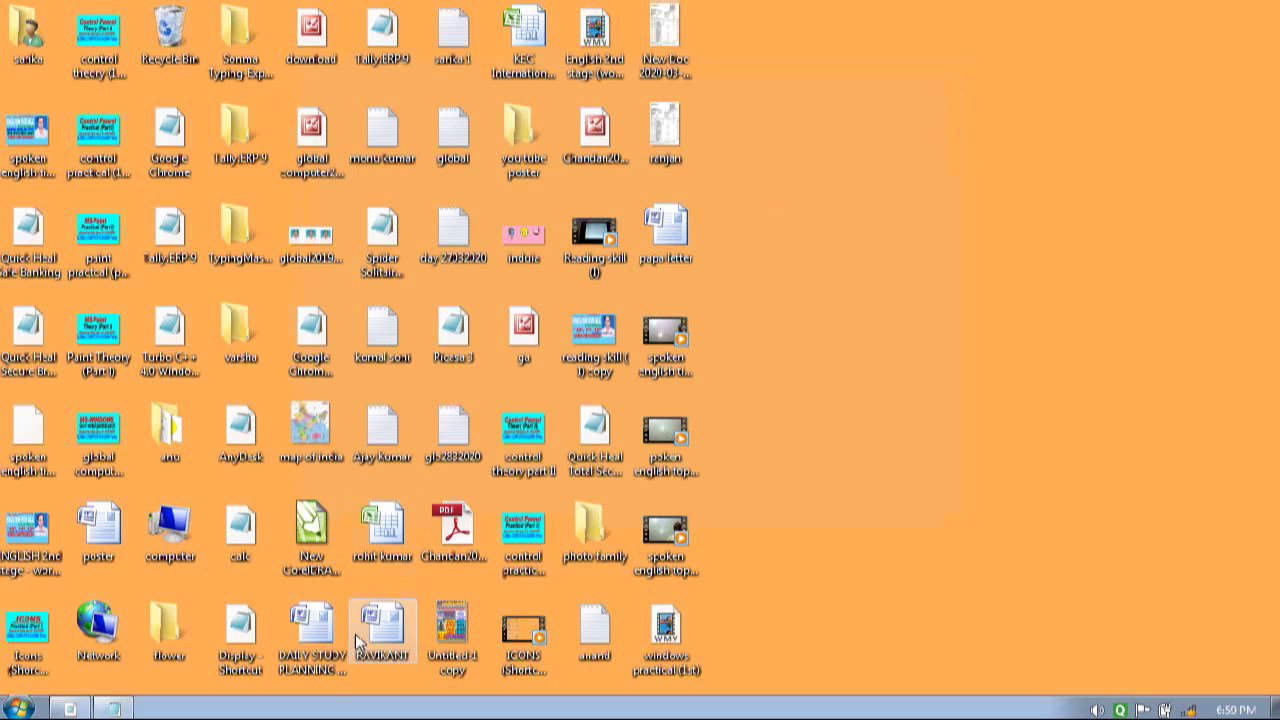
left_click(114, 709)
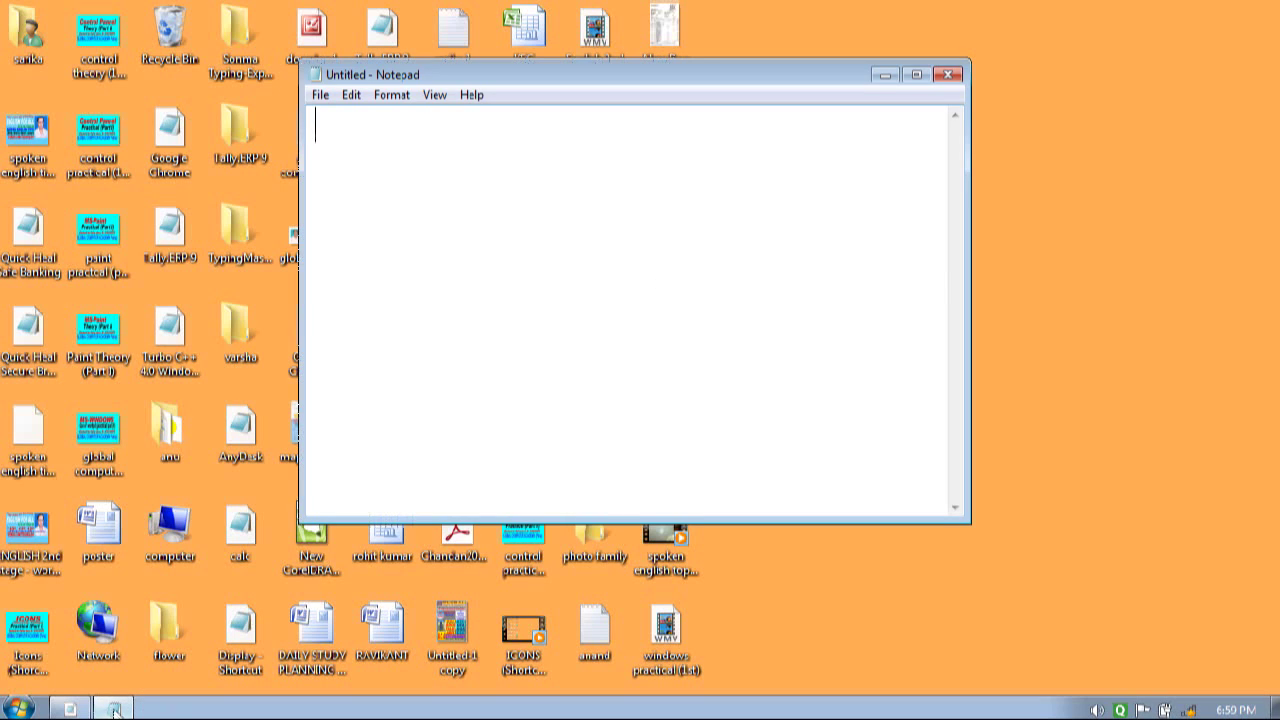
left_click(917, 75)
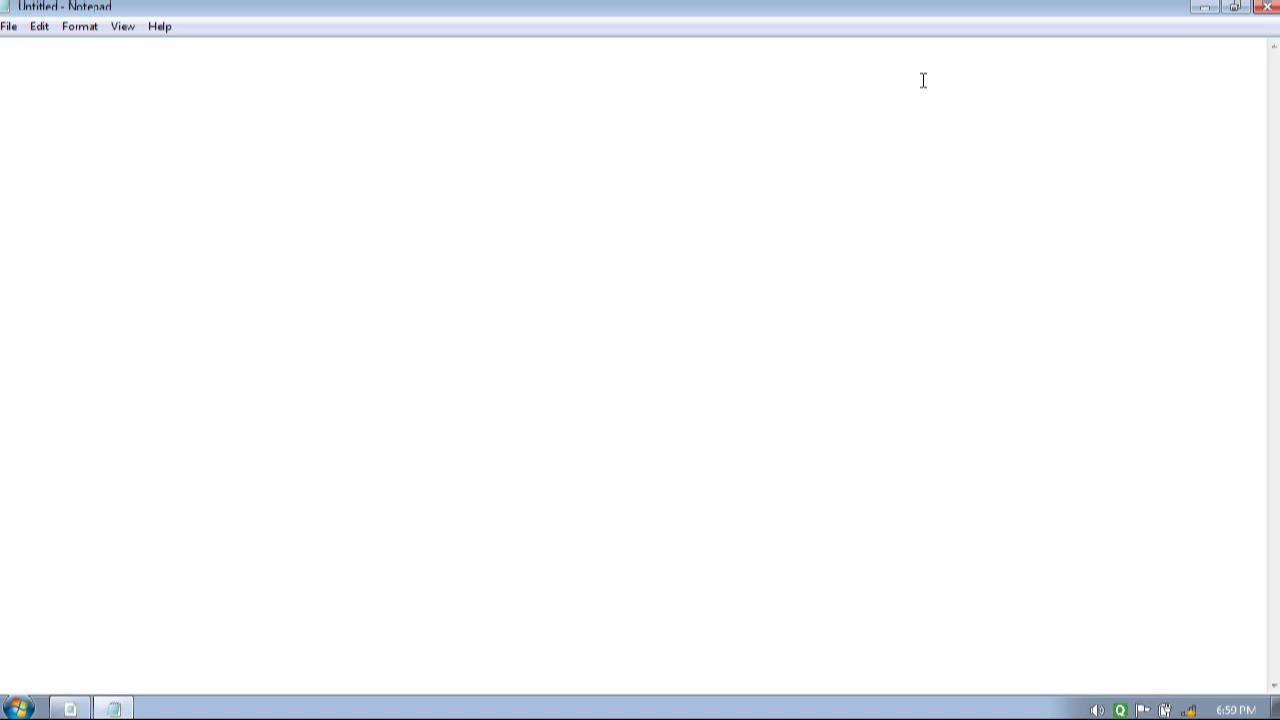
left_click(1236, 8)
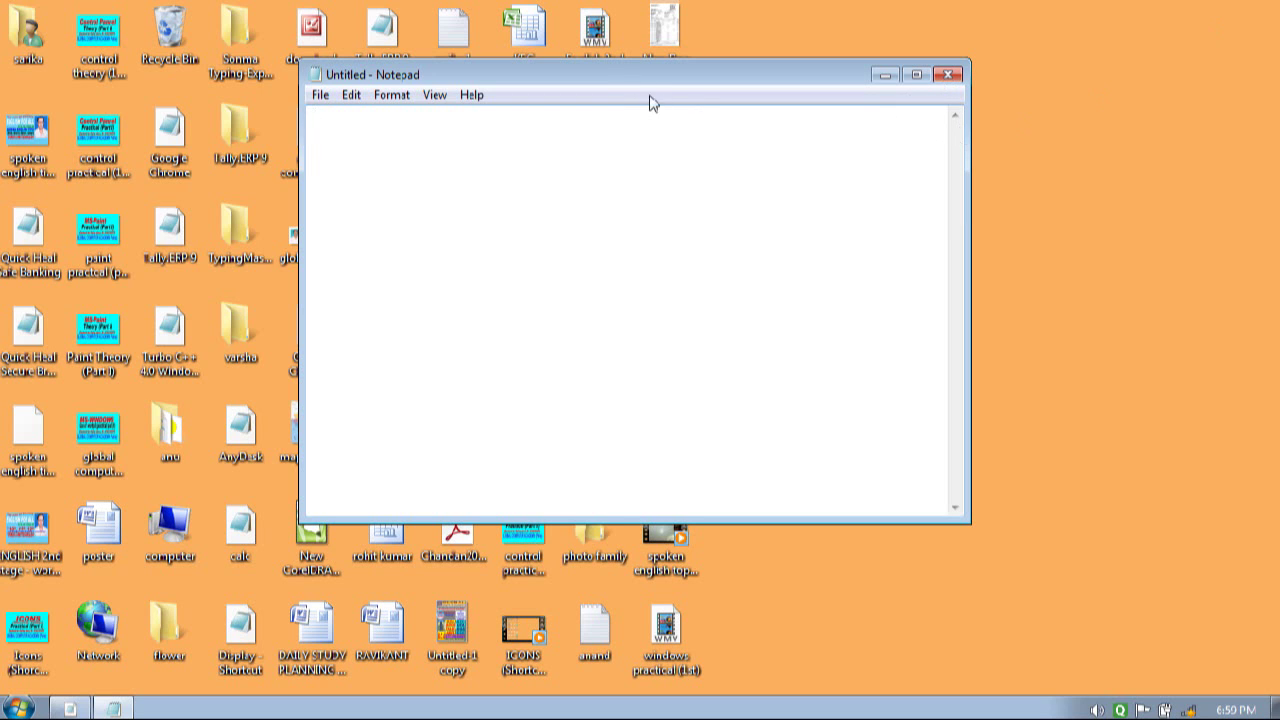
- Resize the Notepad window by its borders and corner into a narrower, taller shape, and reposition it on the desktop
left_click_drag(588, 70, 527, 70)
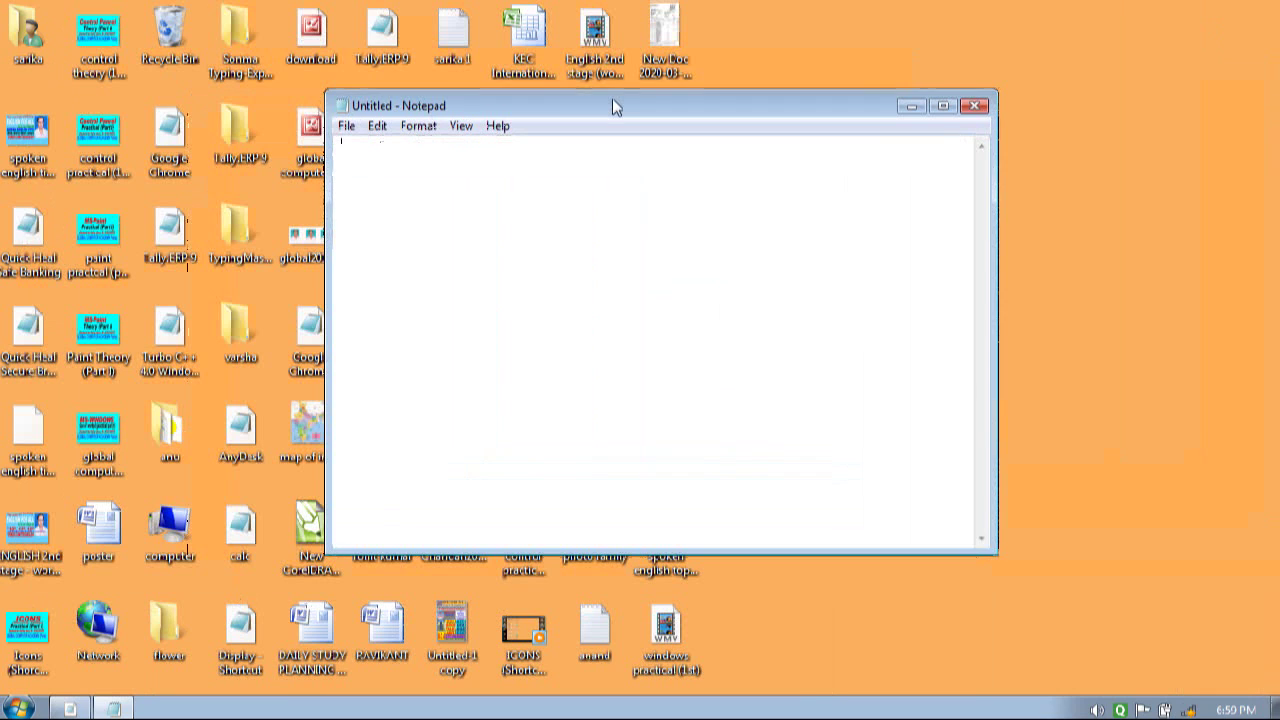
left_click_drag(993, 327, 1021, 311)
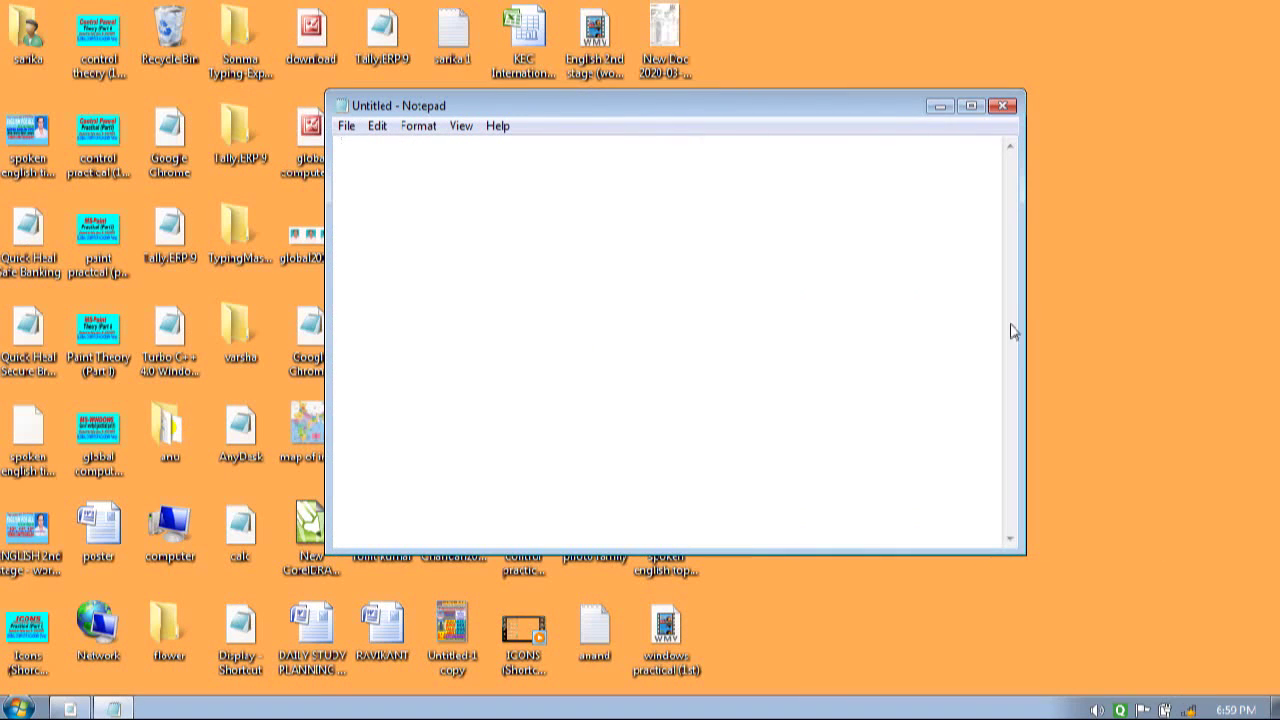
left_click_drag(754, 553, 730, 348)
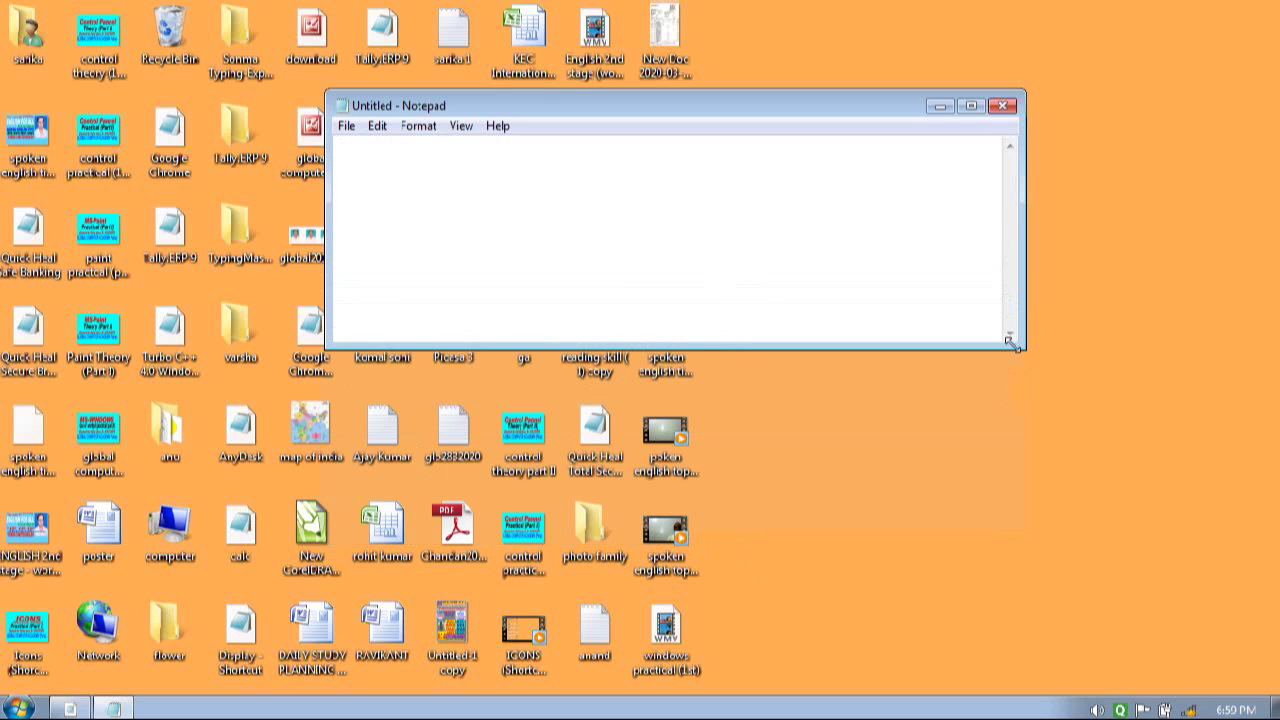
left_click_drag(1010, 343, 905, 592)
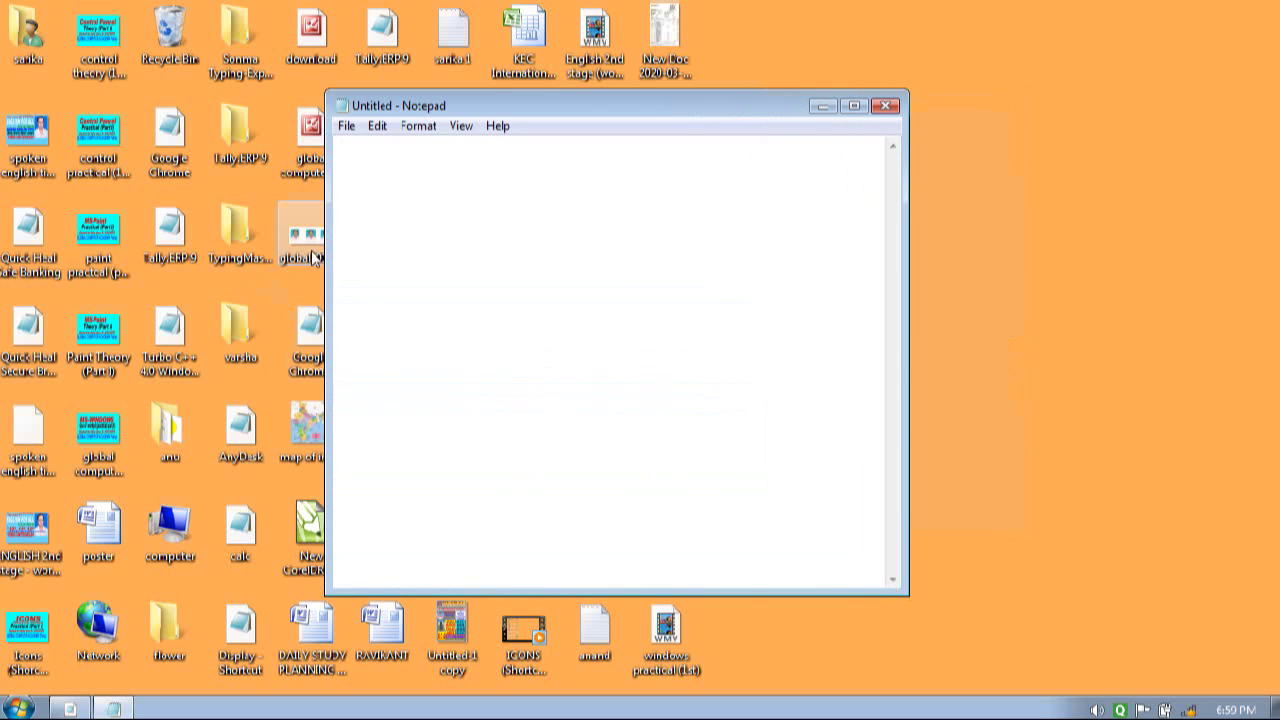
left_click_drag(326, 280, 355, 280)
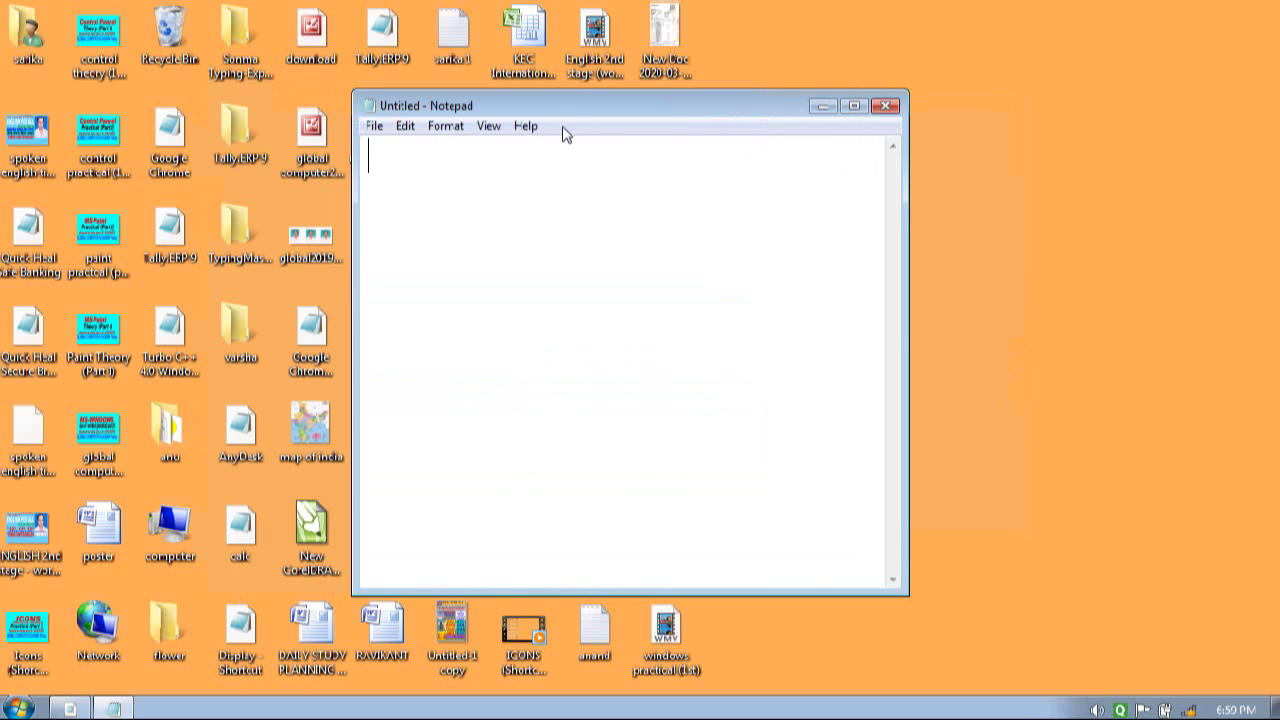
left_click_drag(578, 108, 740, 120)
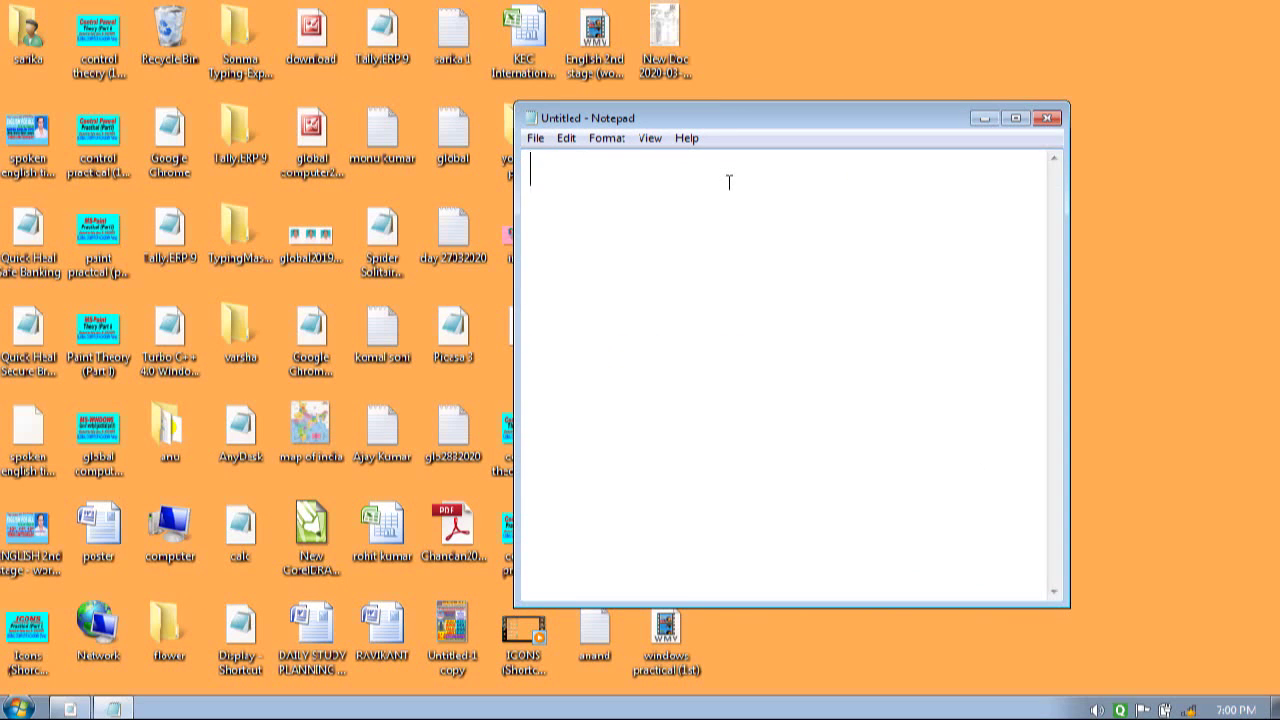
- Maximize the Notepad window and restore it to its normal size, two times in a row
left_click(845, 164)
key("alt+space")
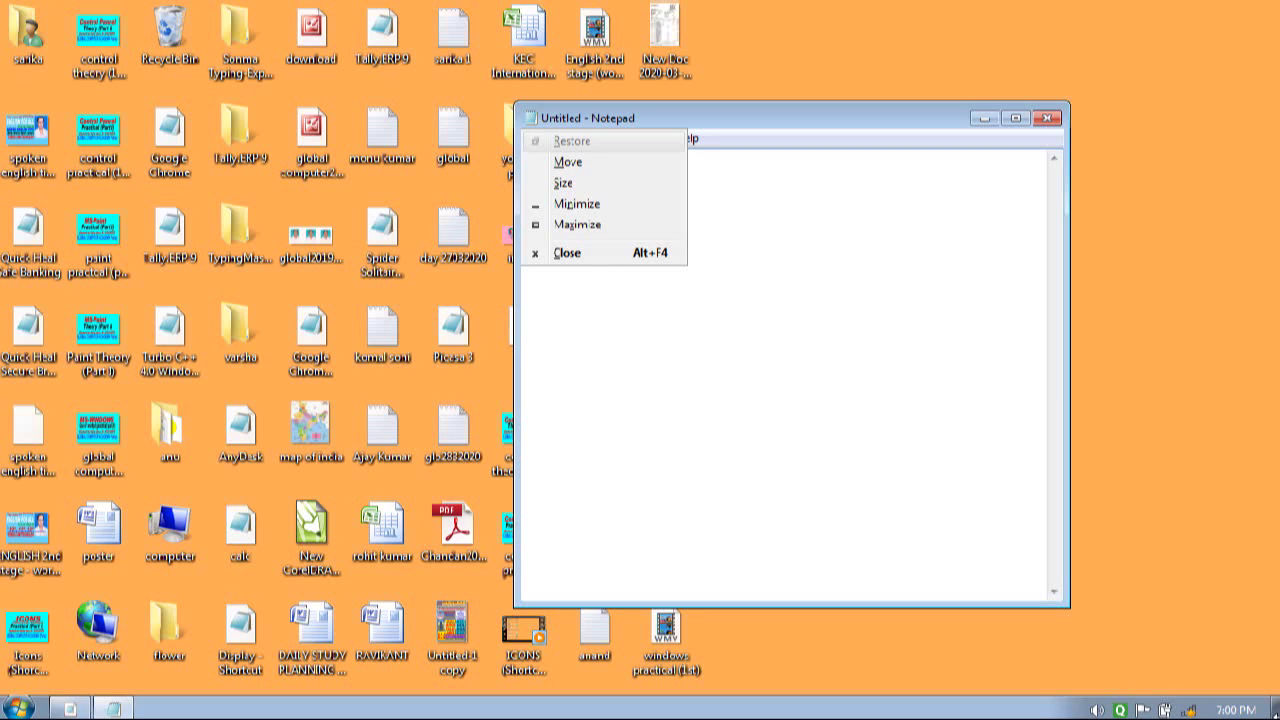
key("x")
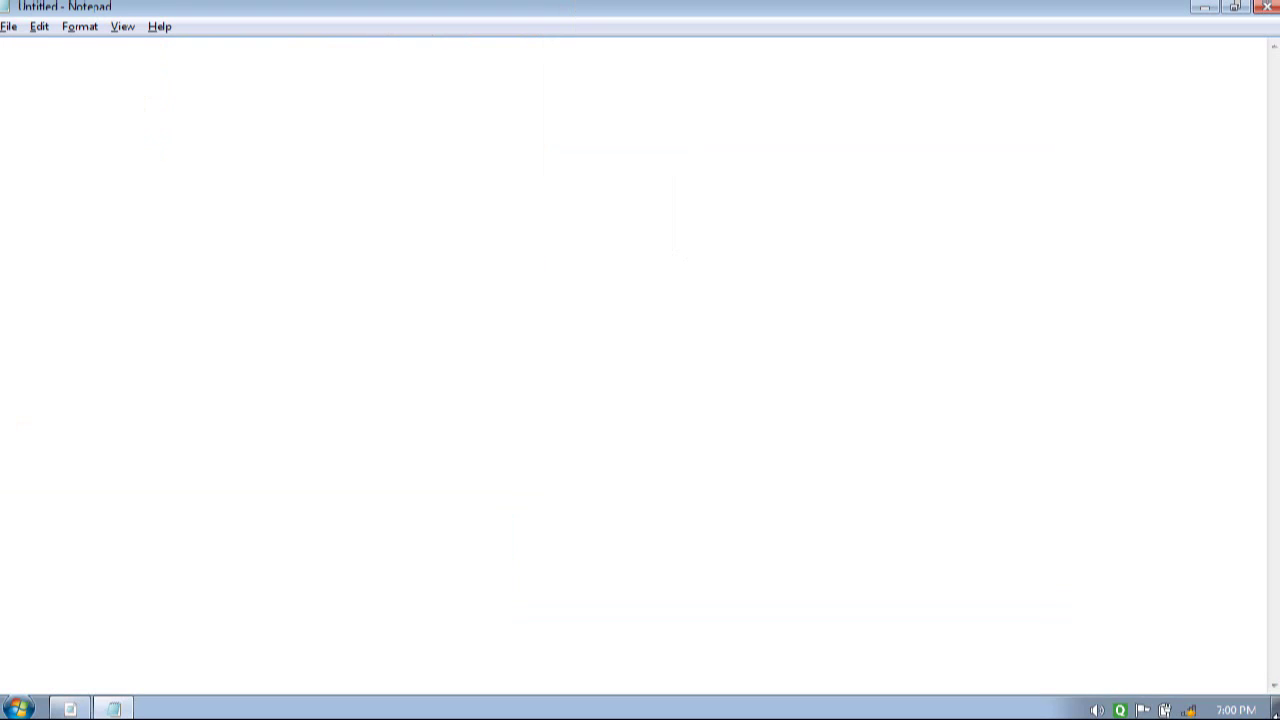
key("alt+space")
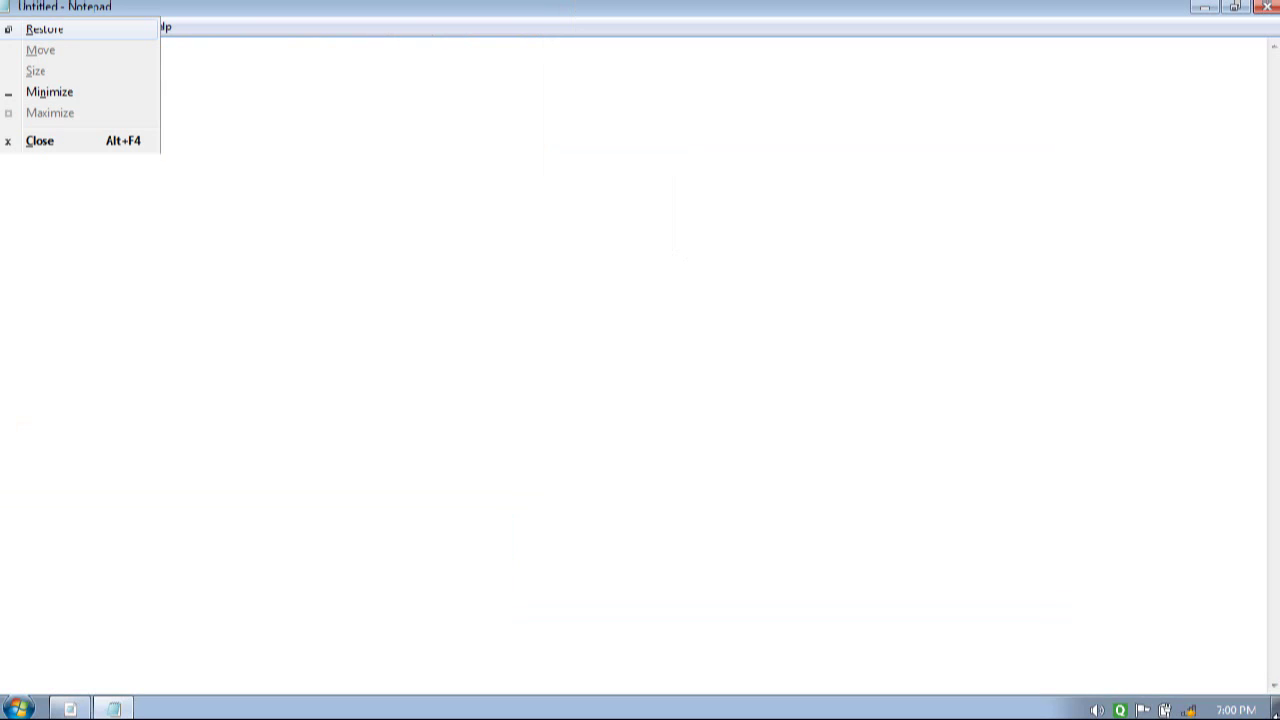
key("r")
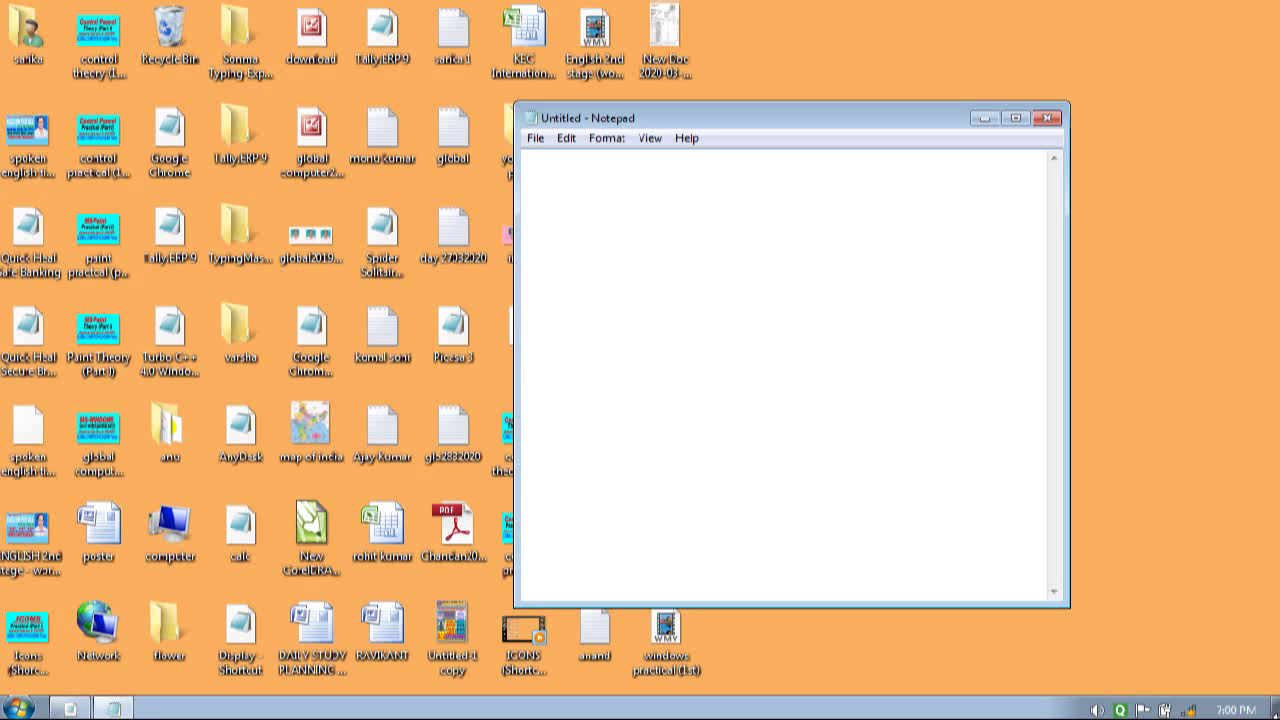
key("alt+space")
key("x")
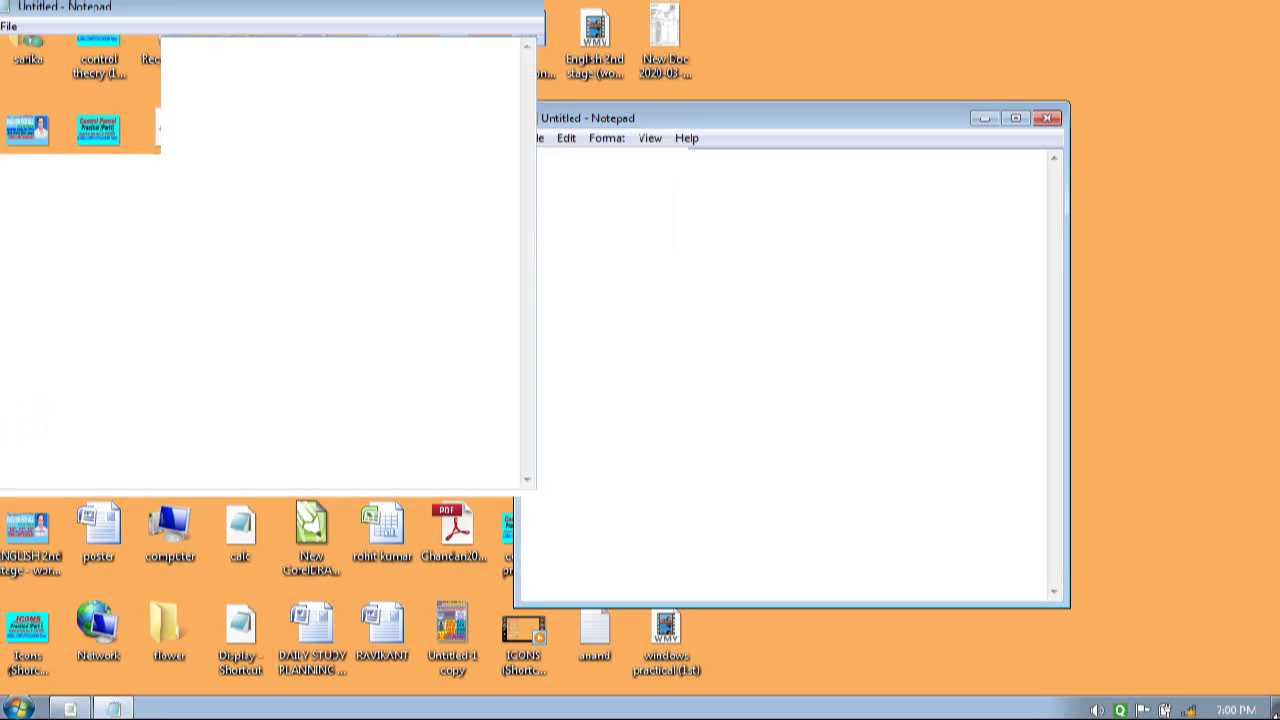
key("alt+space")
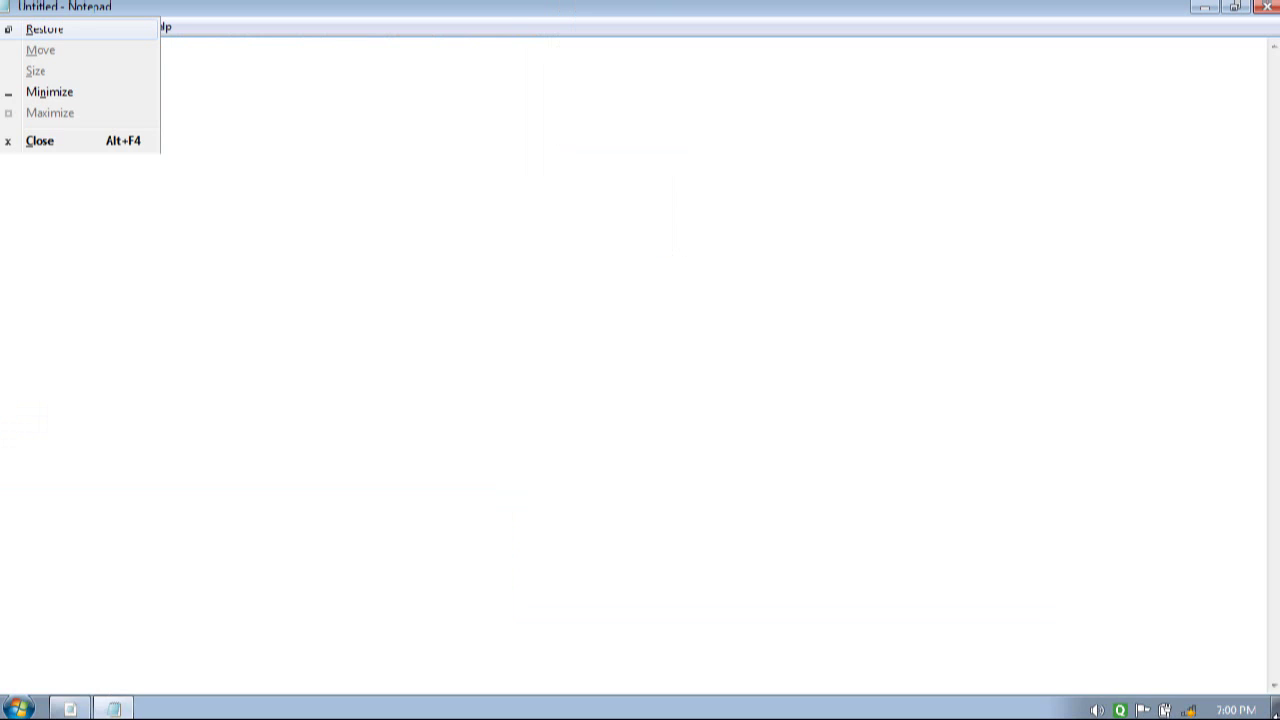
key("r")
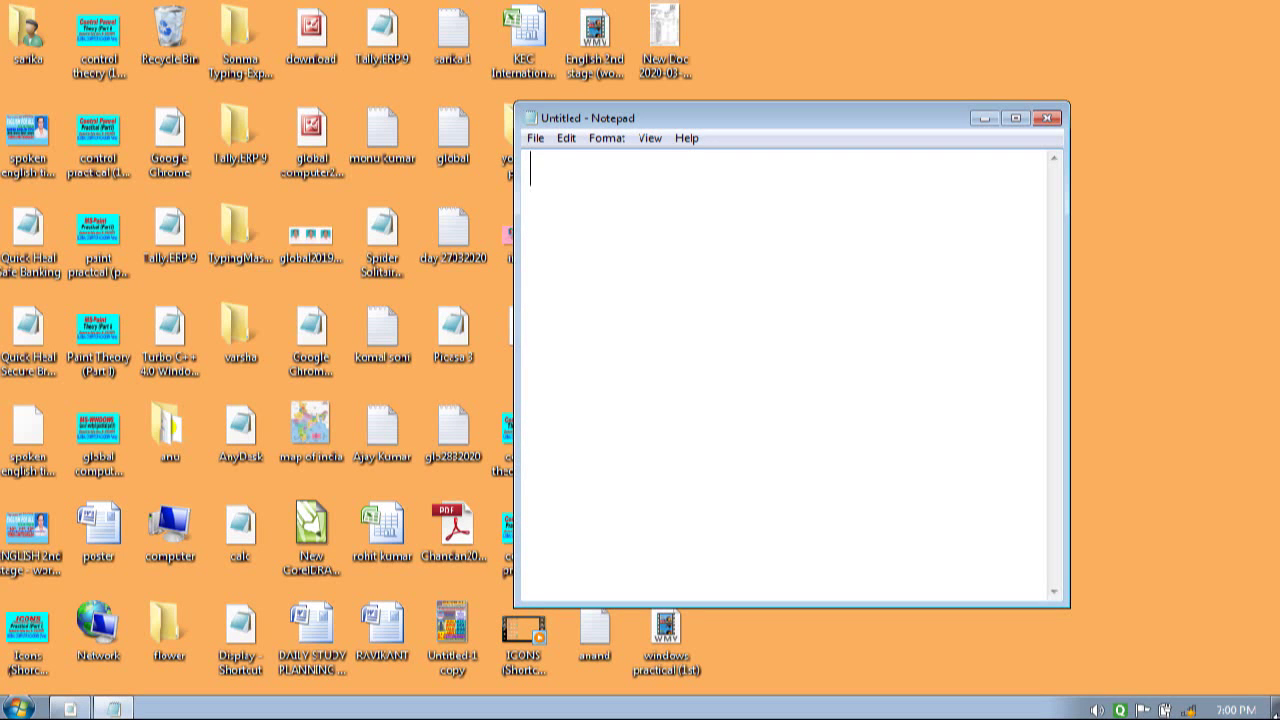
- Minimize the Notepad window and bring it back by switching through the open windows
key("alt+space")
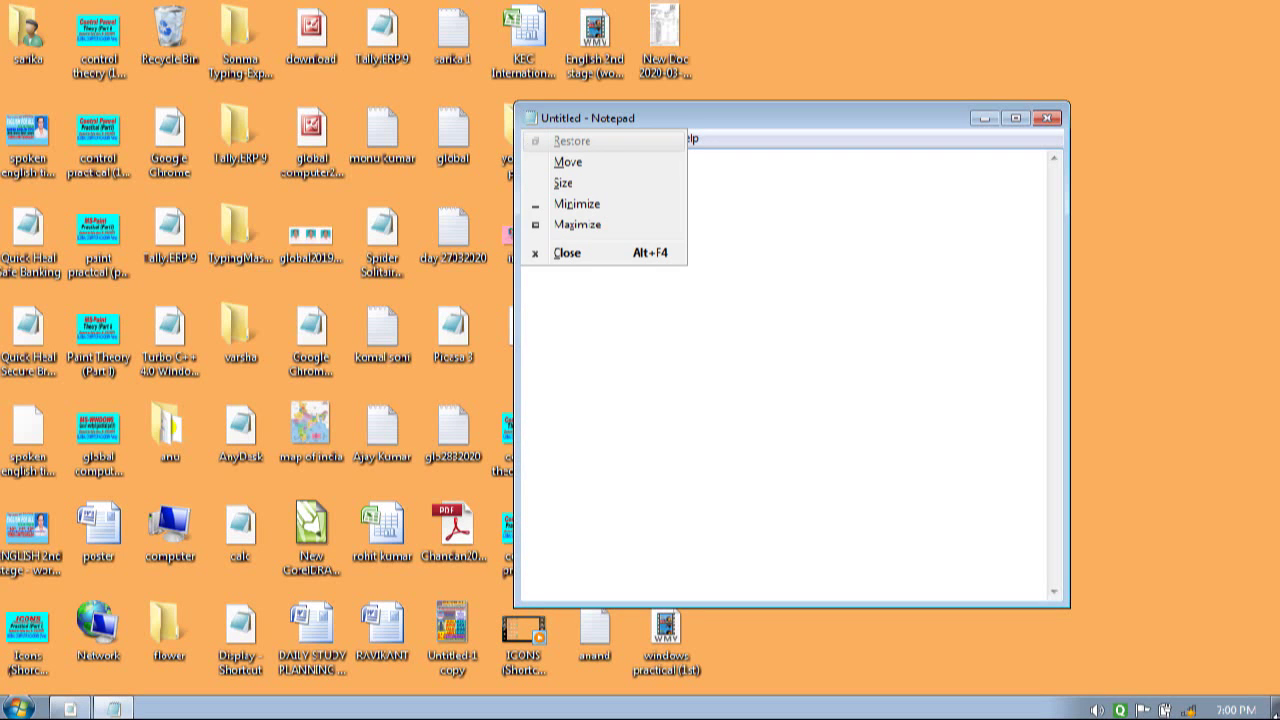
key("n")
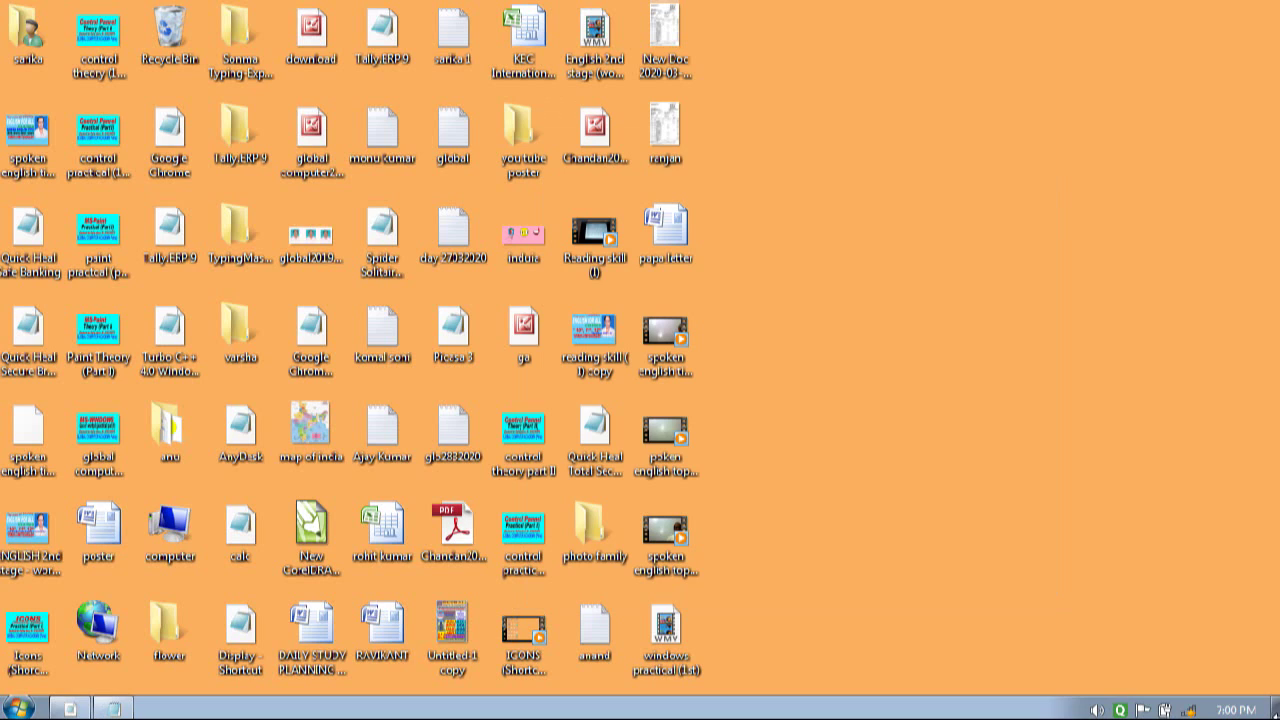
key("alt+Tab")
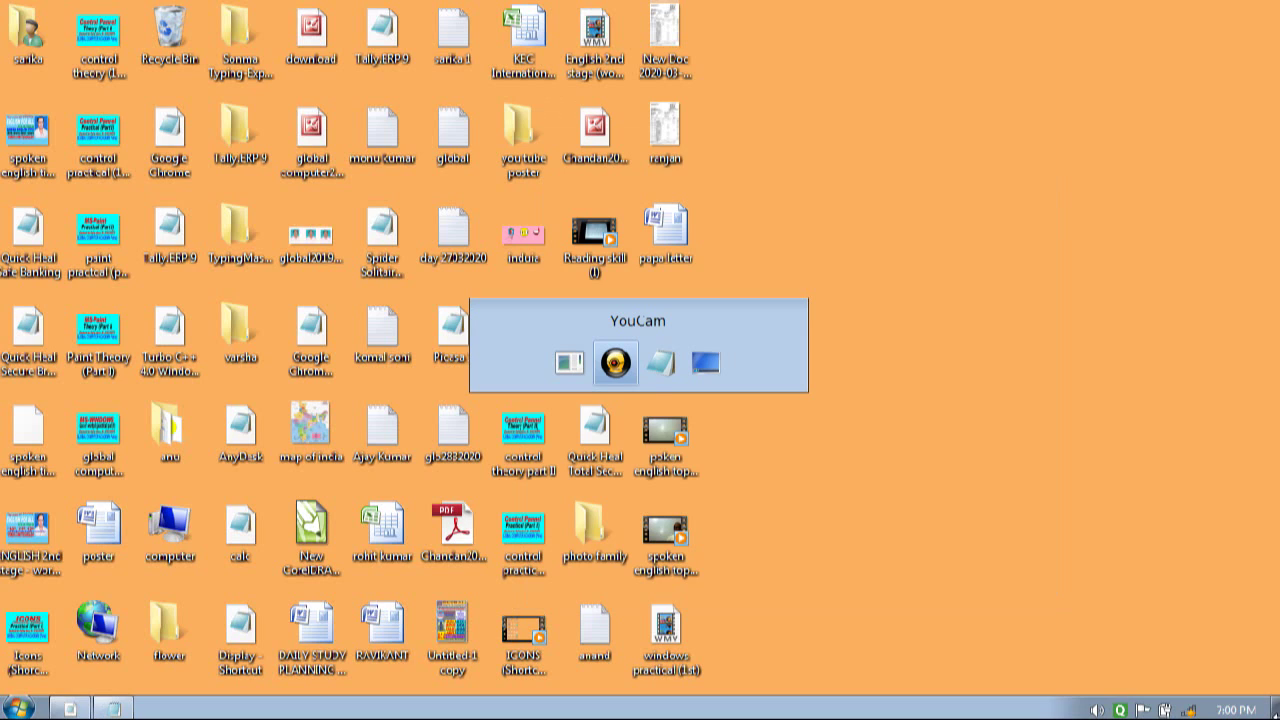
key("alt+Tab")
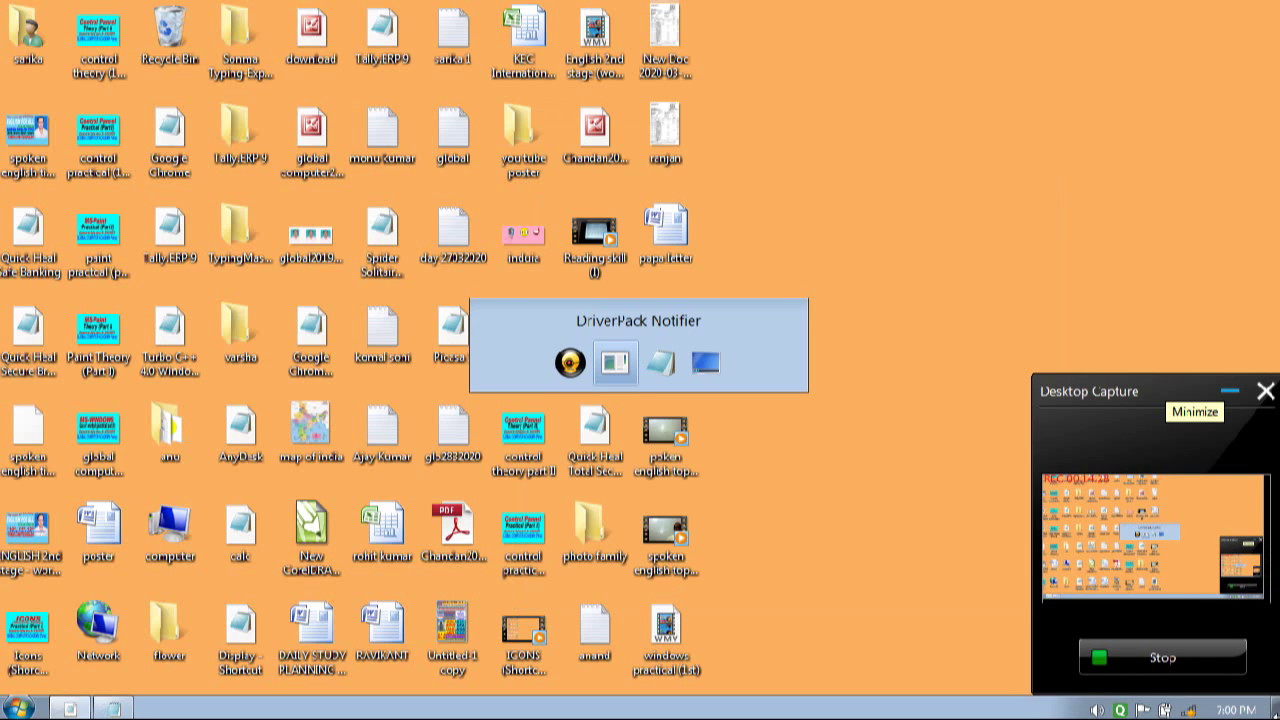
key("alt+Tab")
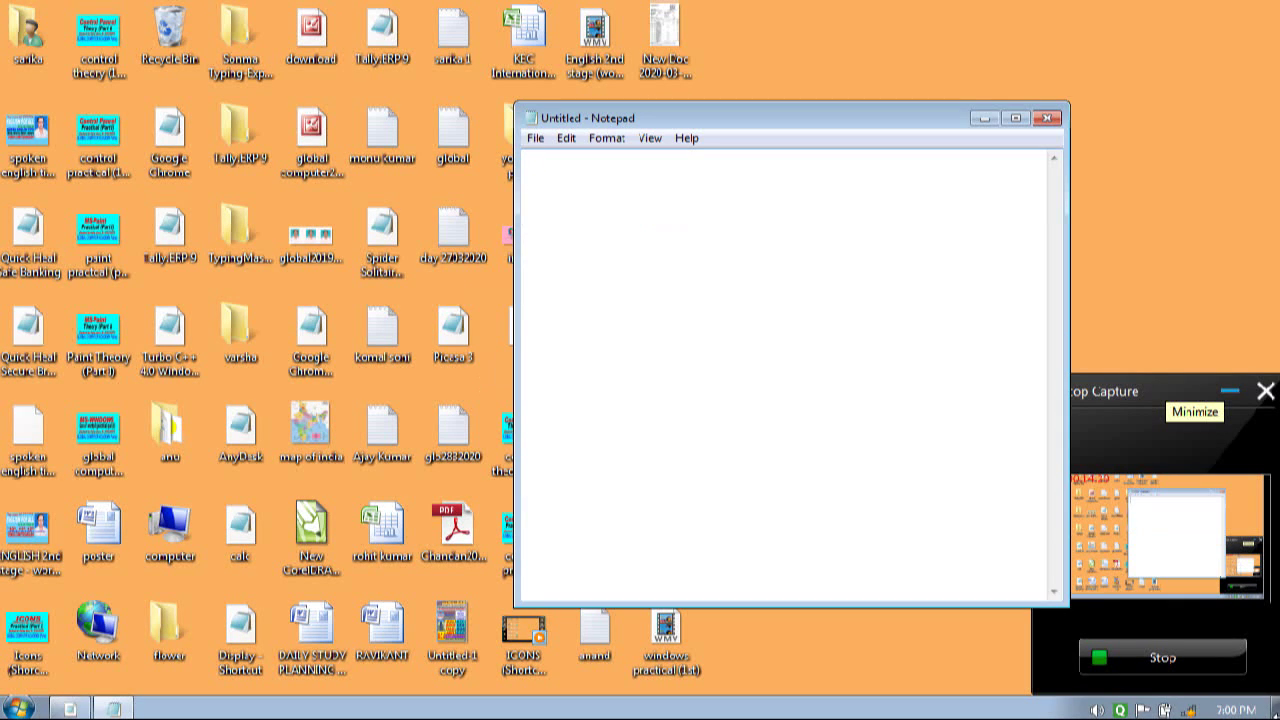
- Maximize the Notepad window once more and restore it to its normal size
key("alt+space")
key("x")
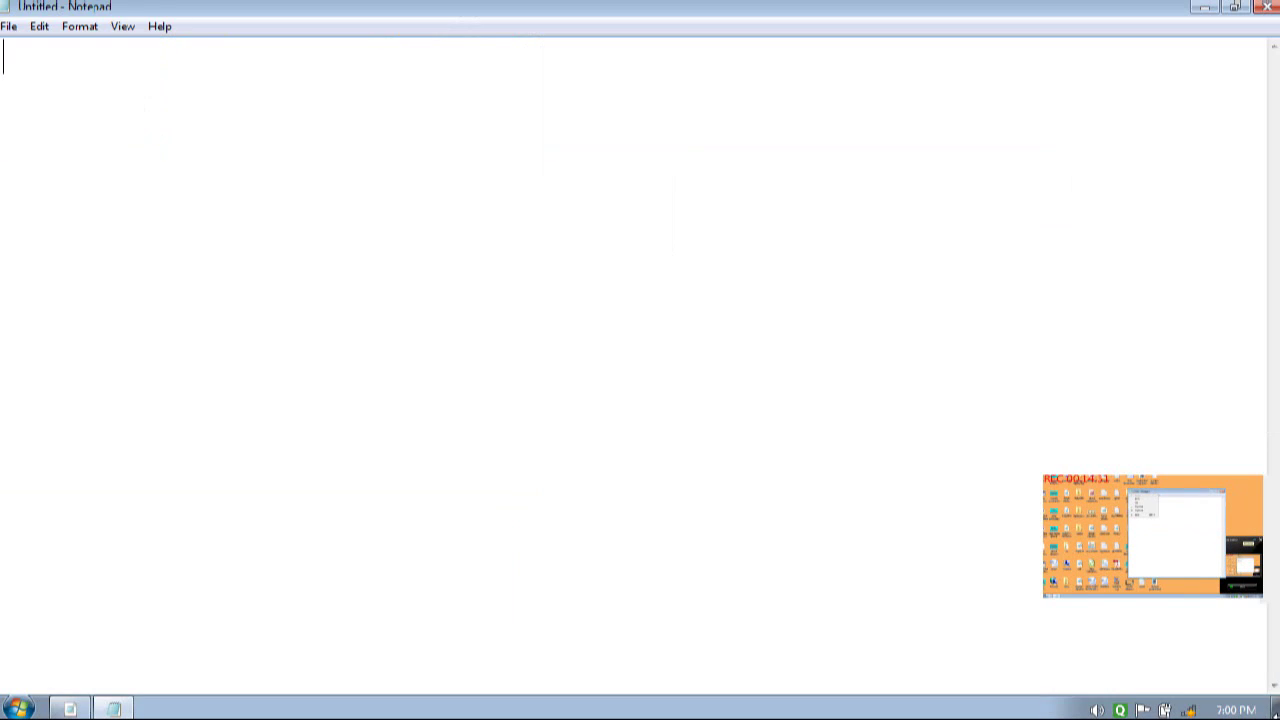
key("alt+space")
key("r")
- Minimize the Notepad window again and switch back to it
key("alt+space")
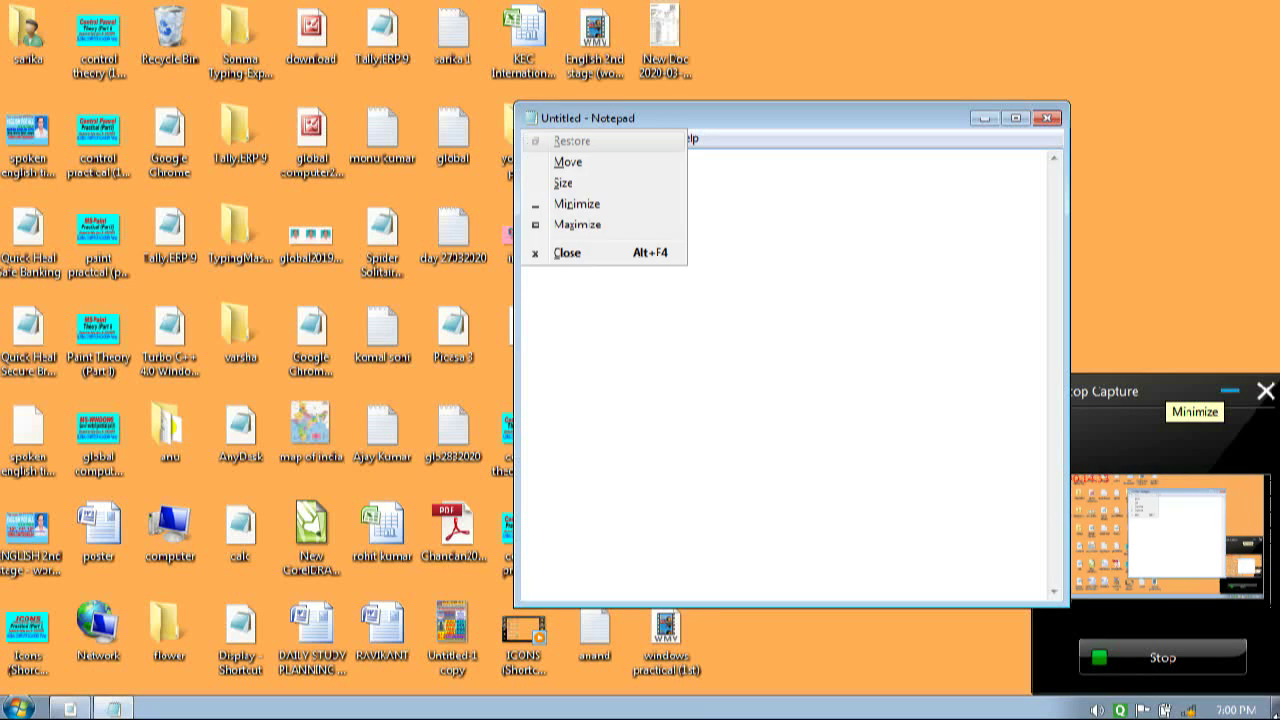
key("n")
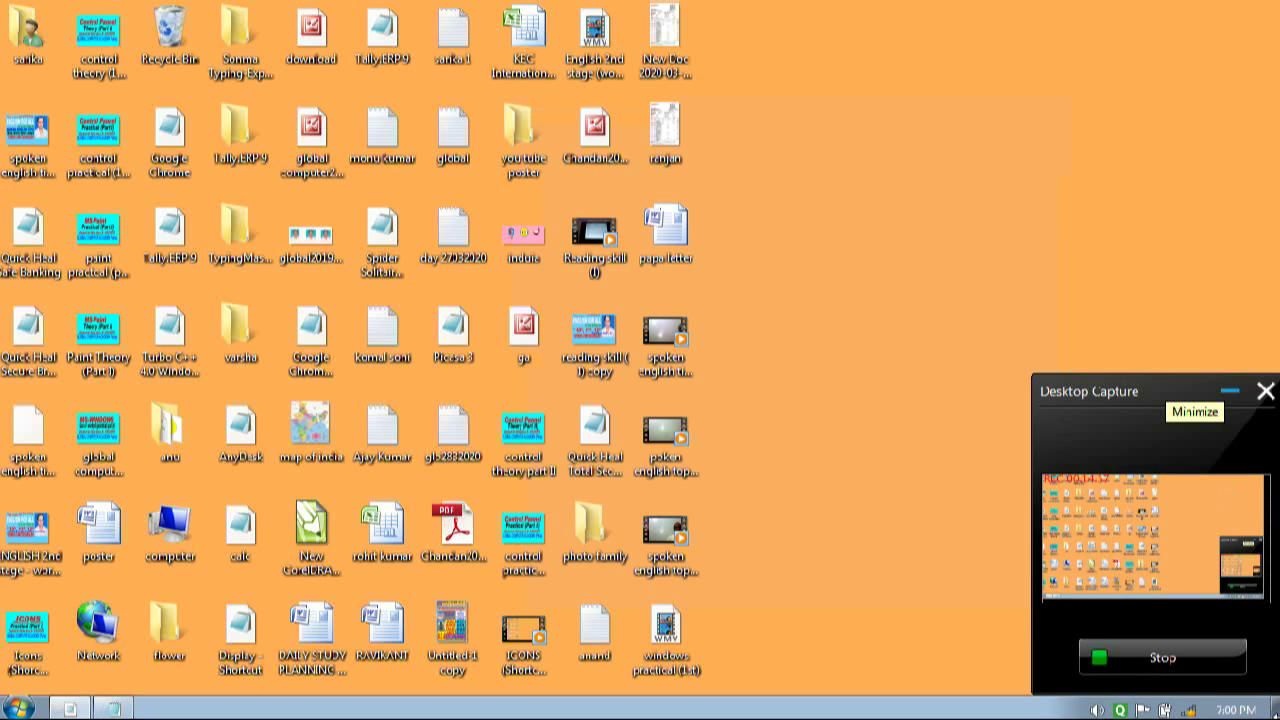
key("alt+Tab")
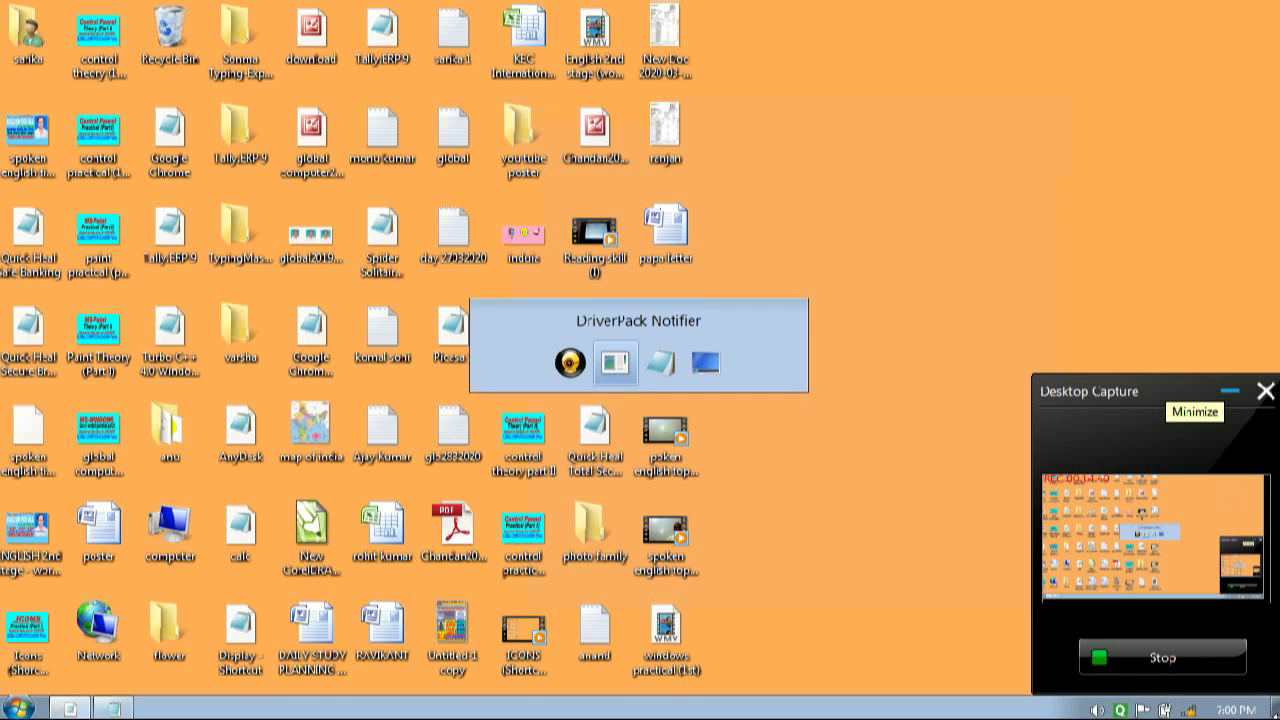
key("alt+Tab")
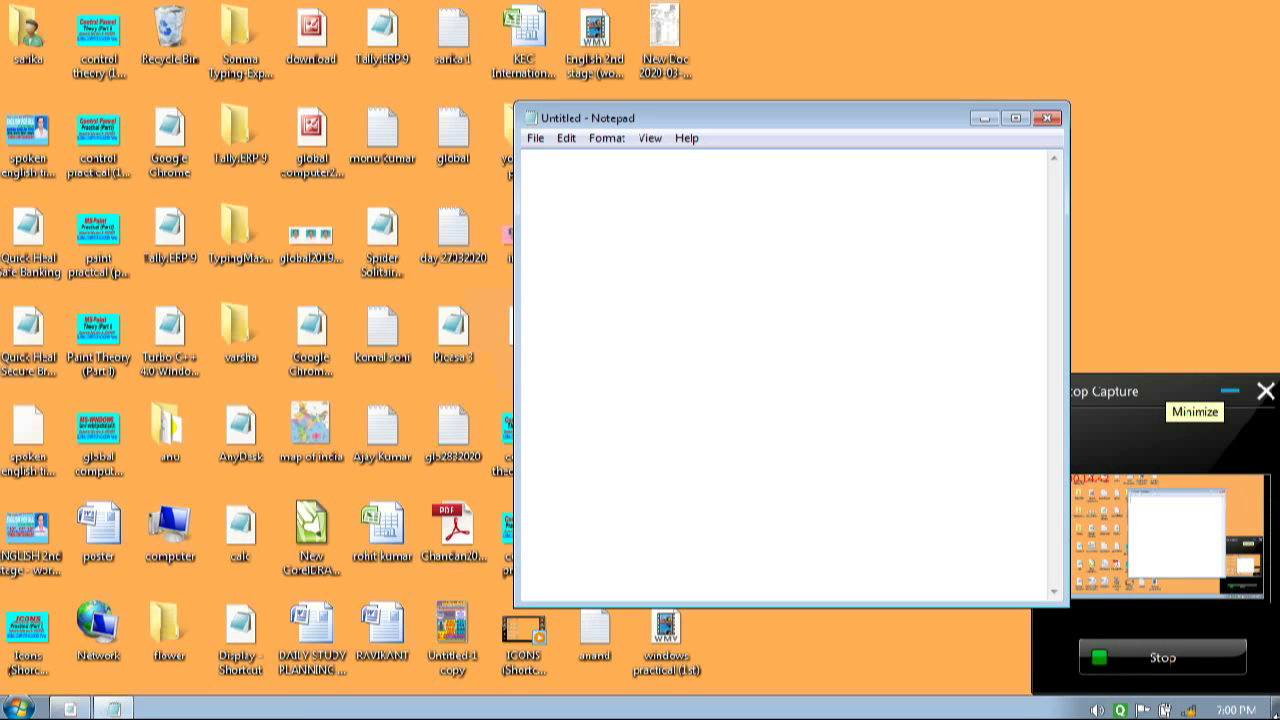
- Maximize and restore the Notepad window, and minimize the Desktop Capture window beside it
key("alt+space")
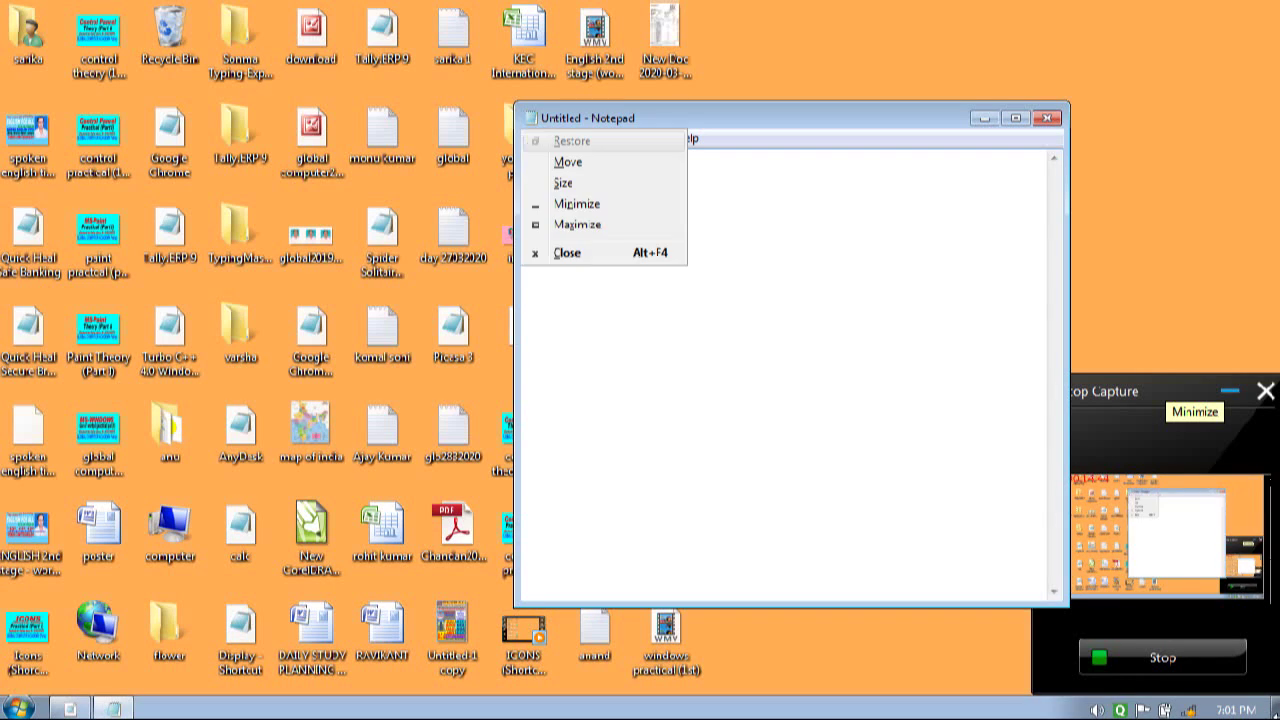
key("x")
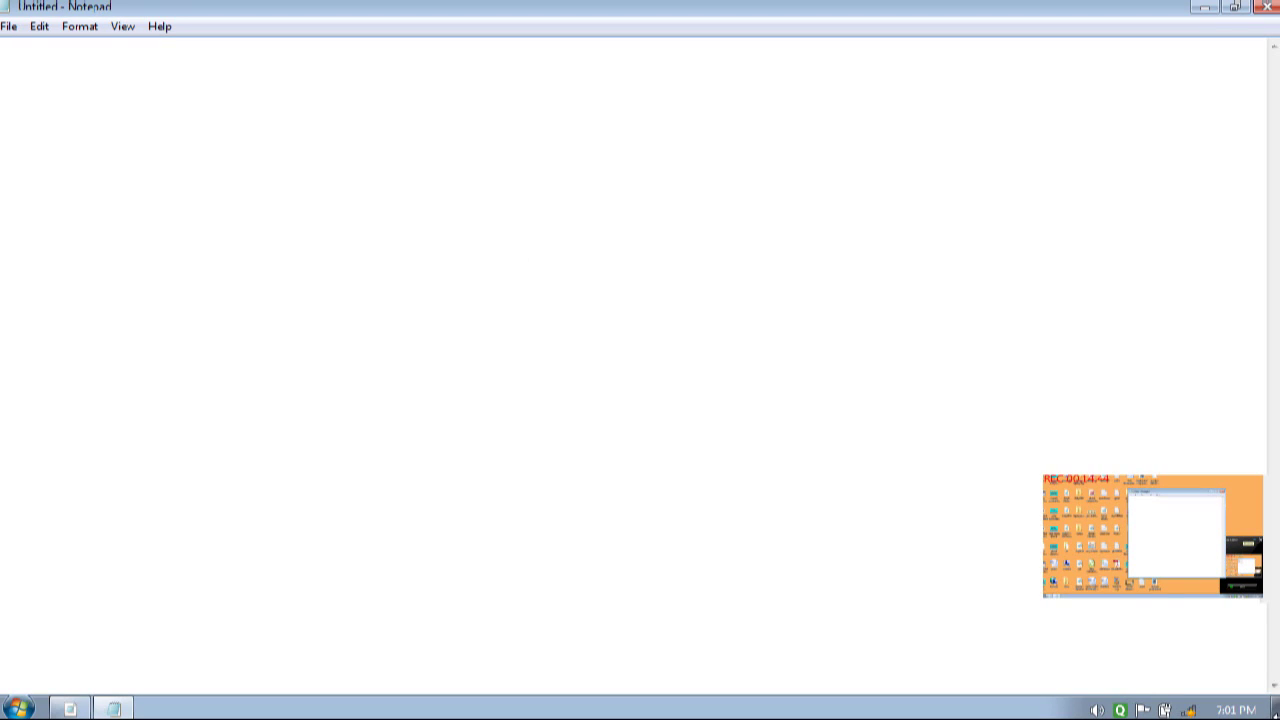
key("alt+space")
key("r")
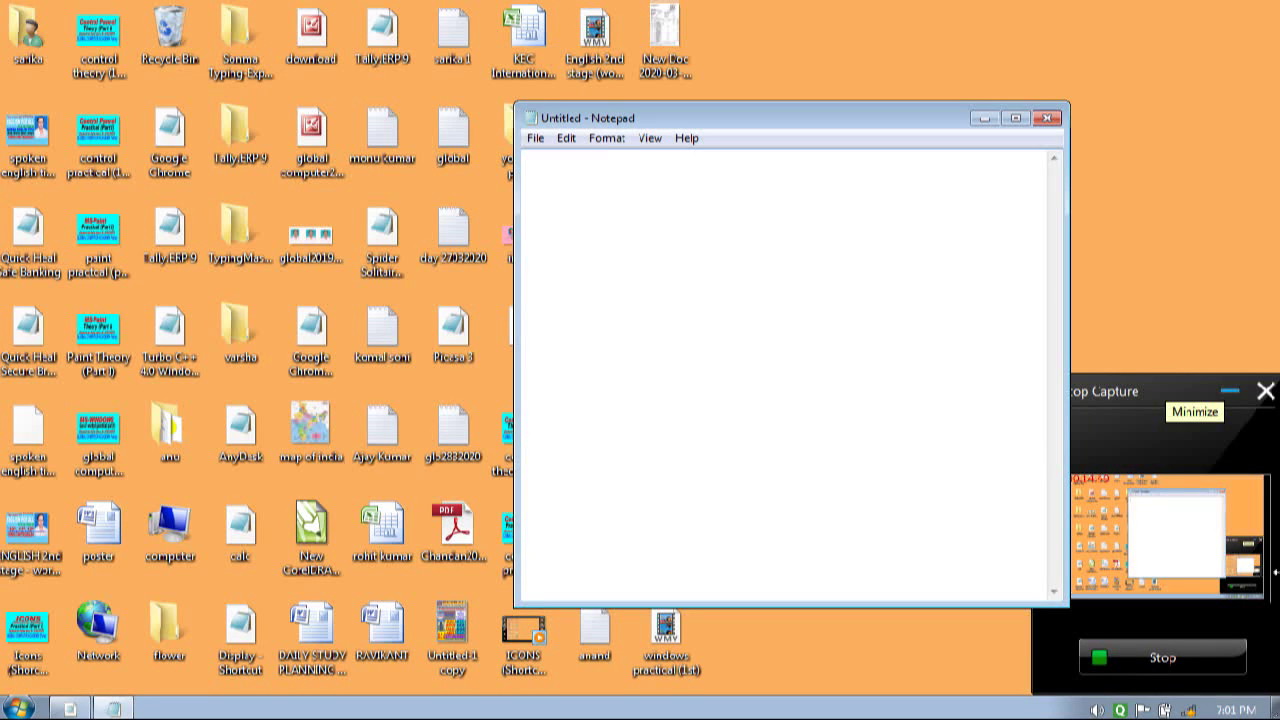
left_click(1228, 391)
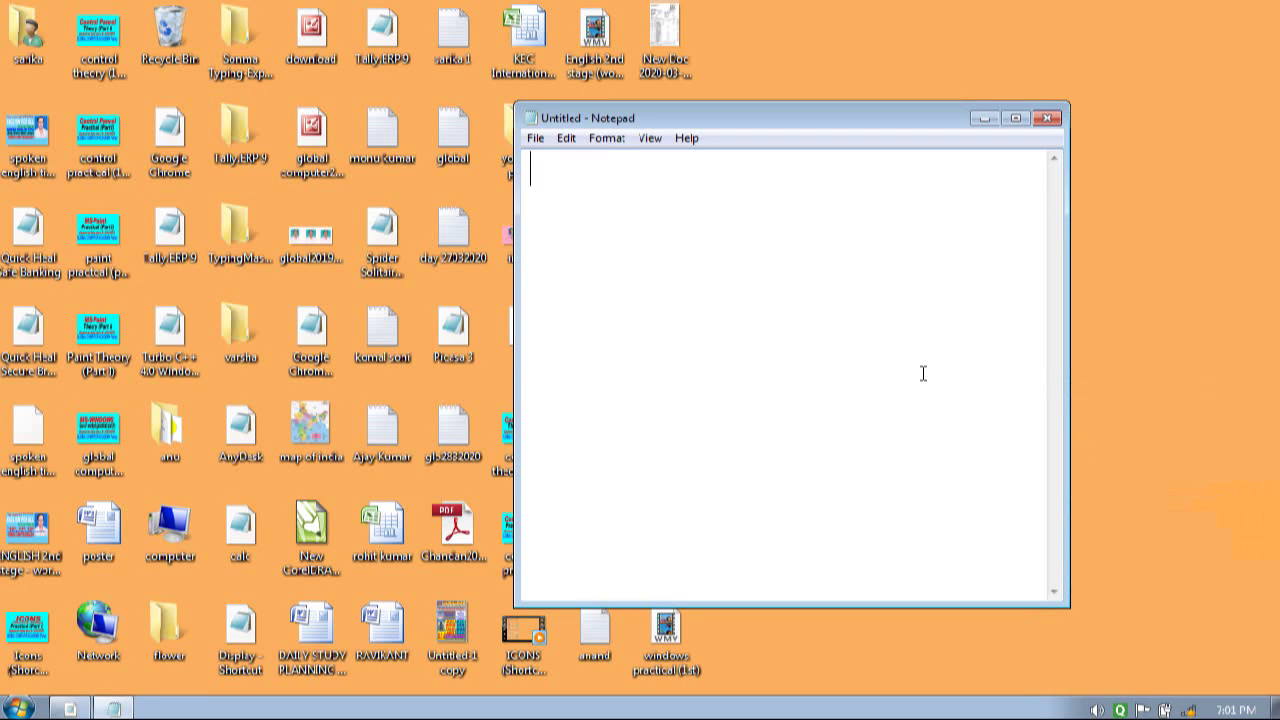
- Resize the Notepad window with the Size command, adjusting its right edge and extending its top edge upward
key("alt+space")
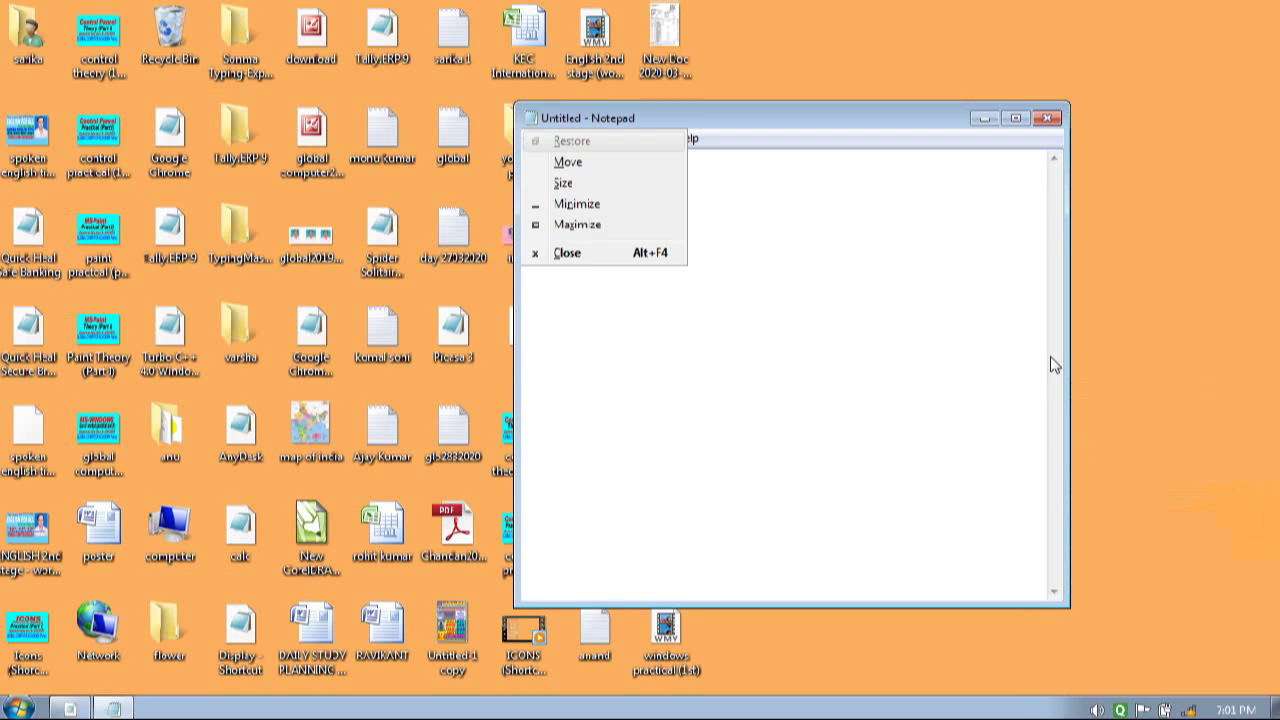
key("m")
key("Right")
key("Right")
key("Right")
key("Right")
key("Right")
key("Right")
key("Right")
key("Right")
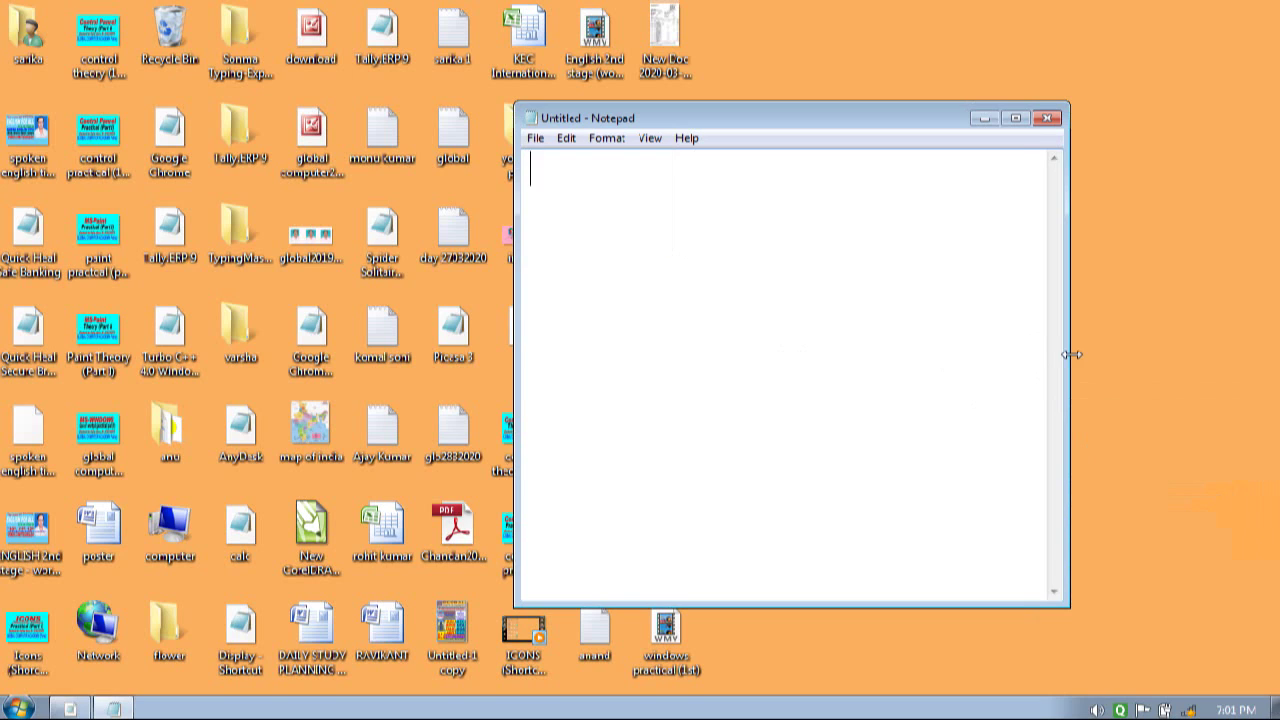
key("Left")
key("Left")
key("Left")
key("Left")
key("Left")
key("Left")
key("Left")
key("Left")
key("Left")
key("Left")
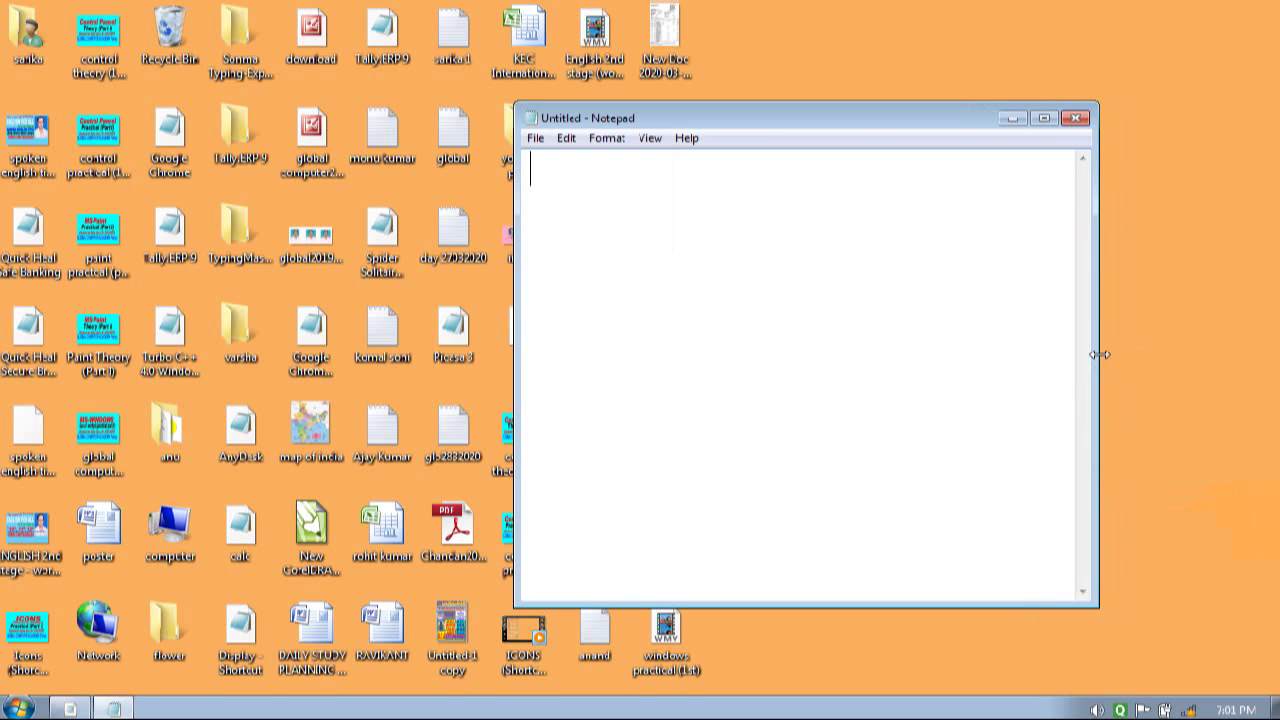
key("Up")
key("Up")
key("Up")
key("Up")
key("Up")
key("Up")
key("Up")
key("Up")
key("Up")
key("Up")
key("Up")
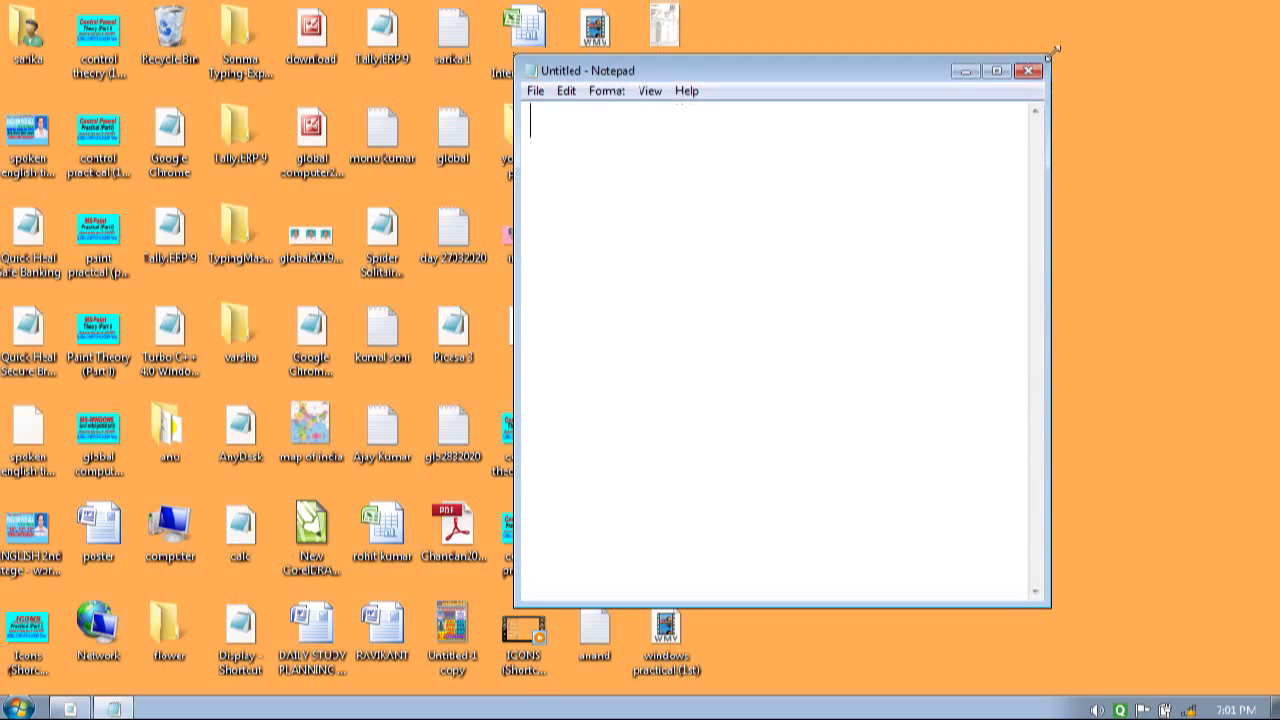
- Lower the Notepad window's top edge to shorten it and extend its right edge to widen it
key("Down")
key("Down")
key("Down")
key("Down")
key("Down")
key("Down")
key("Down")
key("Down")
key("Down")
key("Down")
key("Down")
key("Down")
key("Down")
key("Down")
key("Down")
key("Down")
key("Down")
key("Down")
key("Down")
key("Down")
key("Right")
key("Right")
key("Right")
key("Right")
key("Right")
key("Right")
key("Right")
key("Right")
key("Down")
key("Down")
key("Down")
key("Down")
key("Down")
key("Down")
key("Down")
key("Down")
key("Down")
key("Down")
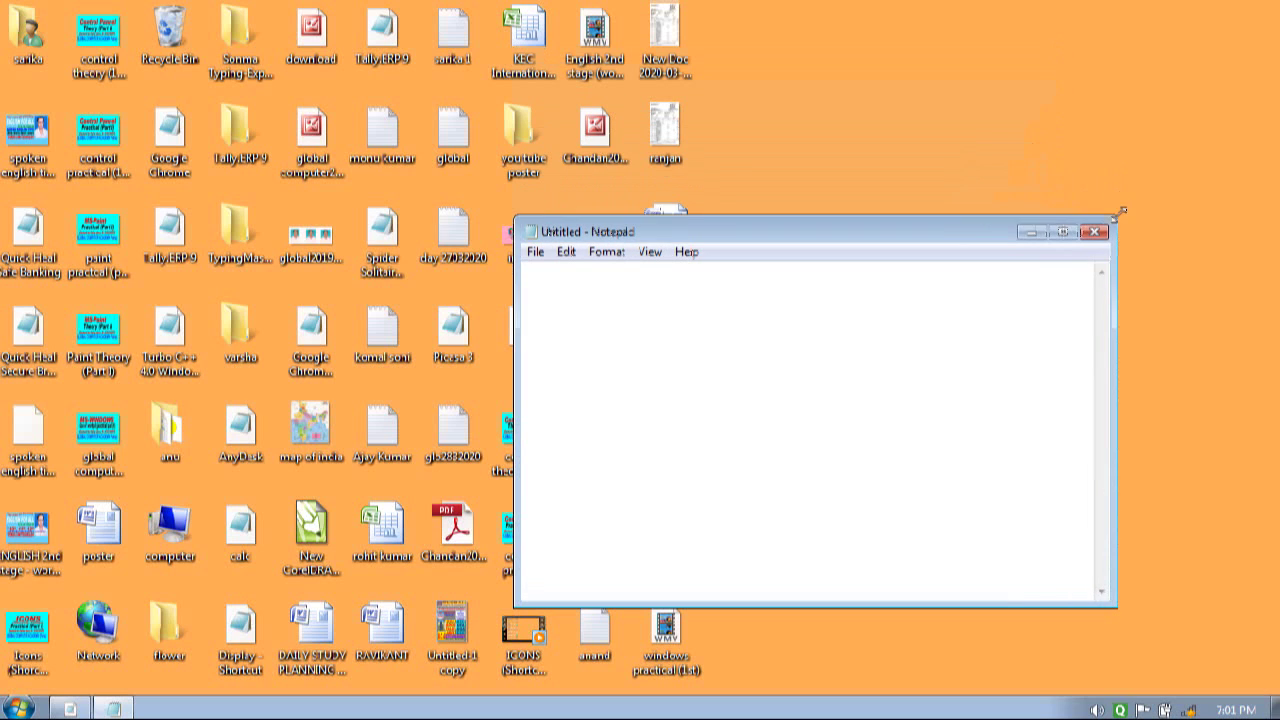
- Narrow the Notepad window from its right edge, raise its top edge slightly, and accept the new size
key("Left")
key("Left")
key("Left")
key("Left")
key("Left")
key("Left")
key("Left")
key("Left")
key("Left")
key("Left")
key("Left")
key("Left")
key("Left")
key("Left")
key("Left")
key("Left")
key("Left")
key("Left")
key("Left")
key("Up")
key("Up")
key("Up")
key("Up")
key("Up")
key("Up")
key("Up")
key("Up")
key("Up")
key("Up")
key("Up")
key("Up")
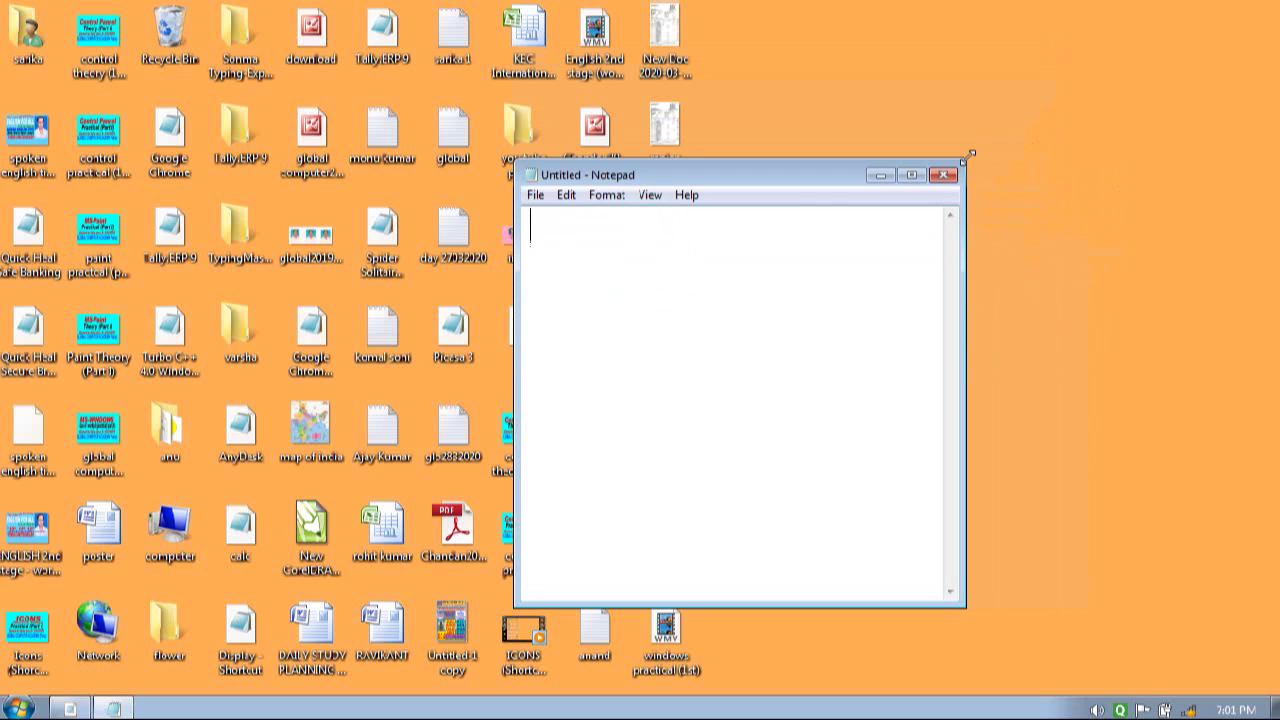
key("Return")
- Maximize the Notepad window and restore it to its previous size using the window control commands
key("alt+space")
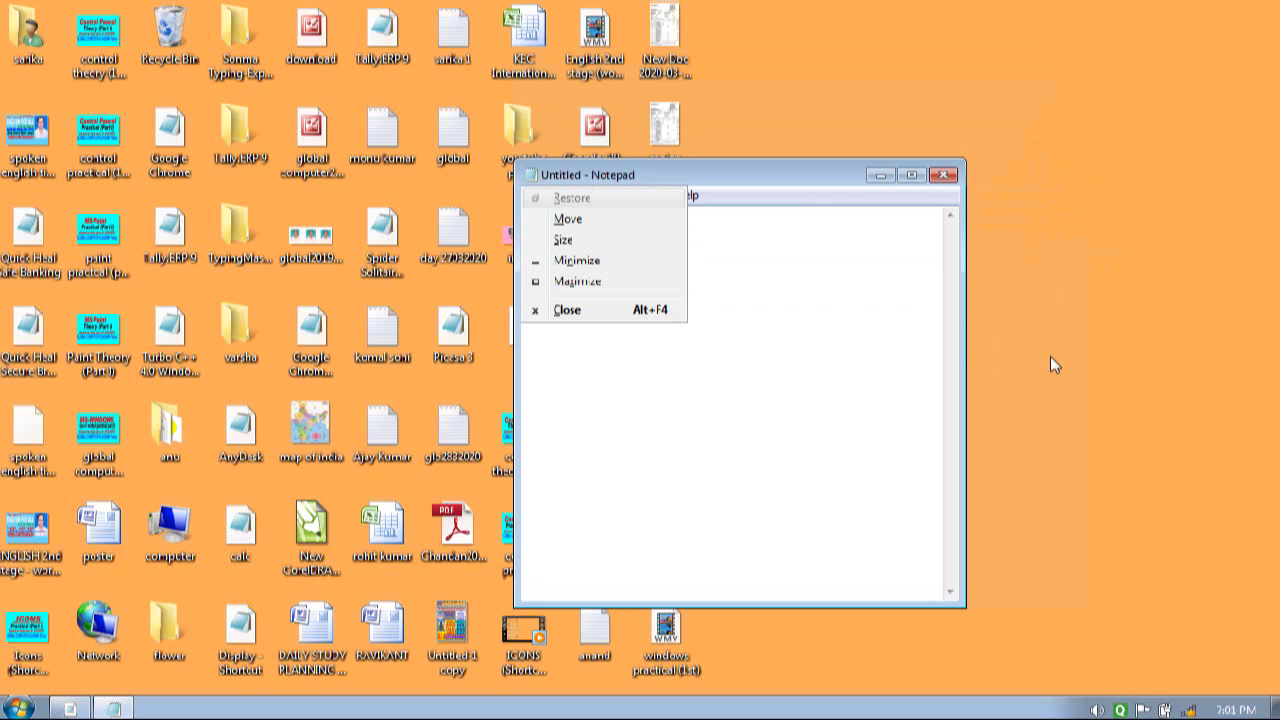
key("x")
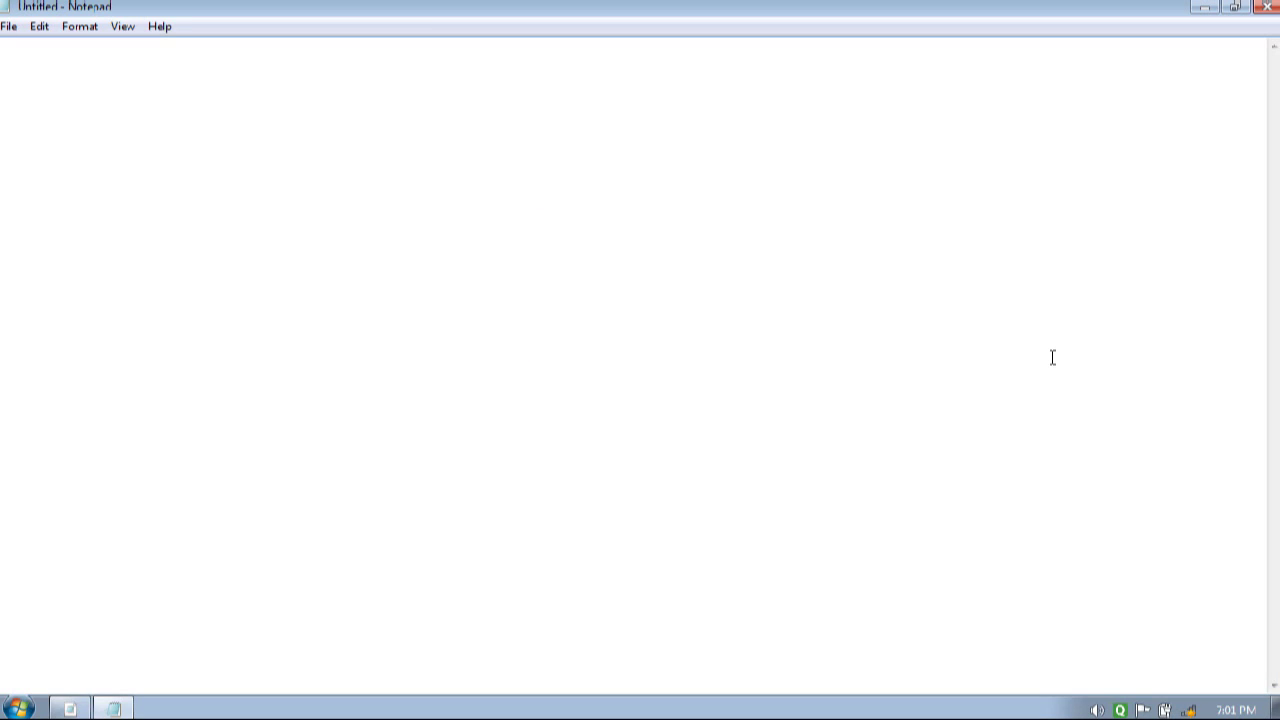
key("alt+space")
key("r")
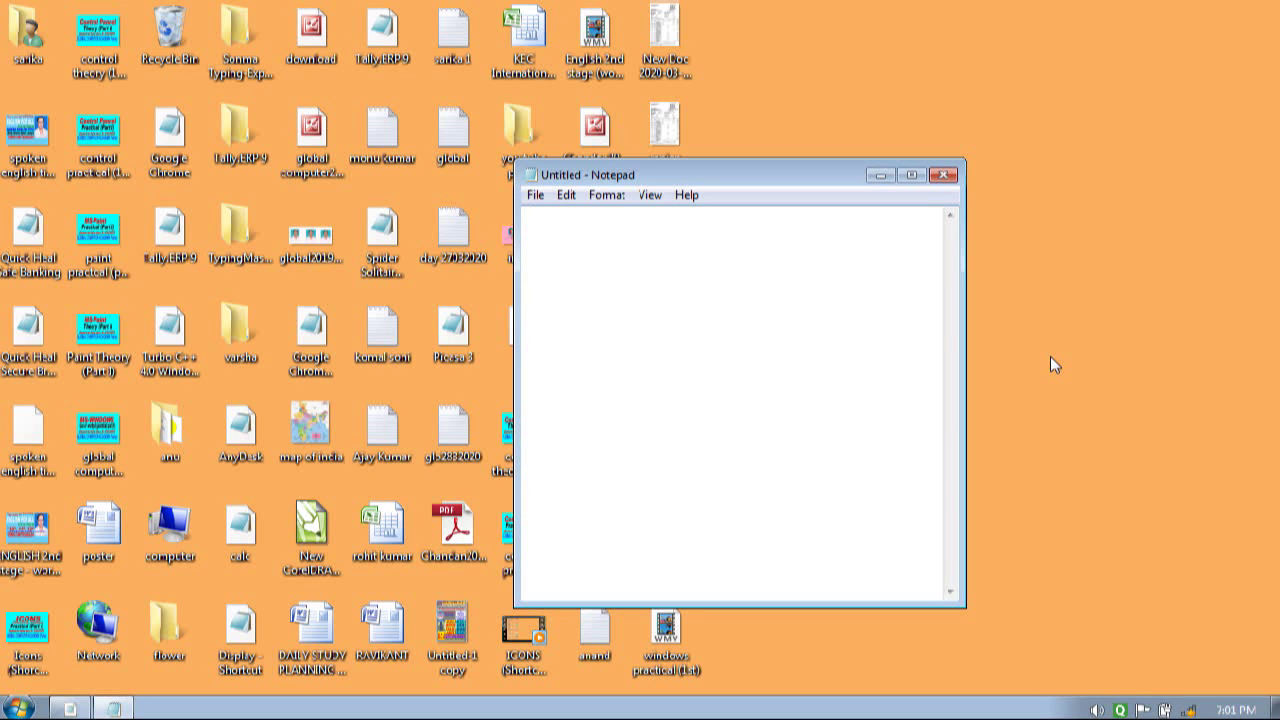
- Enlarge the Notepad window with the Size command, extending its right edge outward and its top edge upward
key("alt+space")
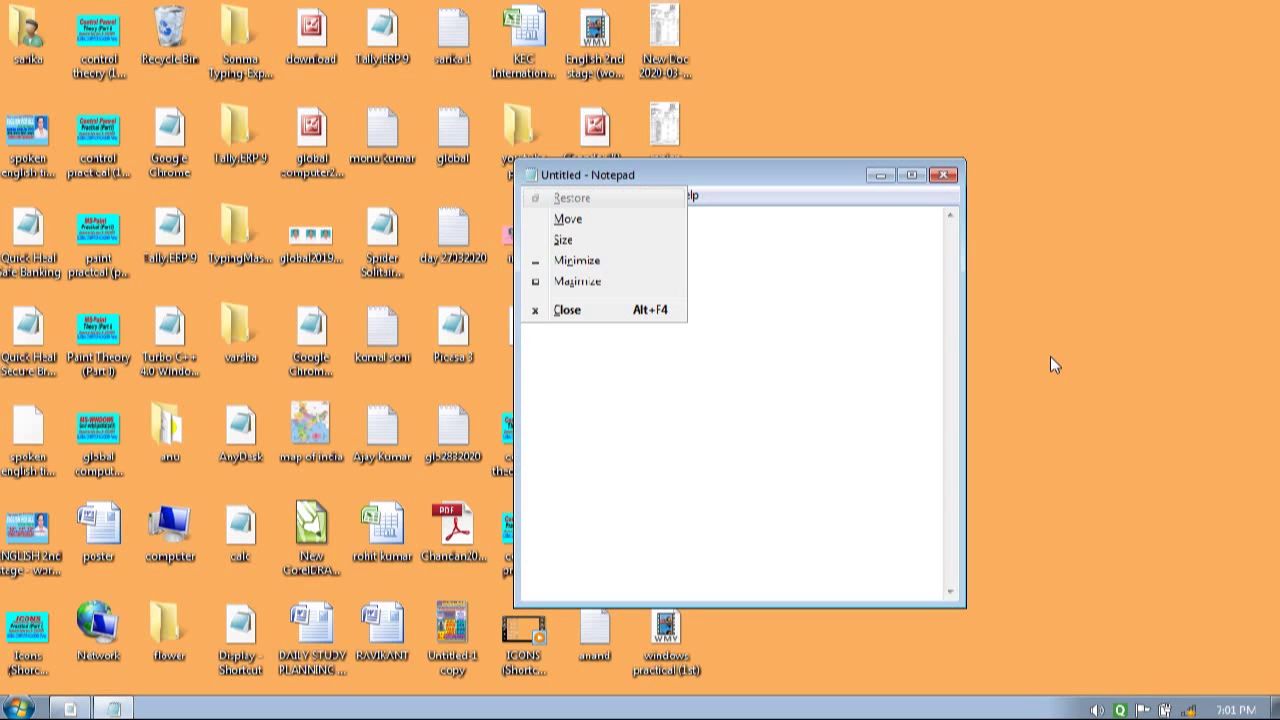
key("s")
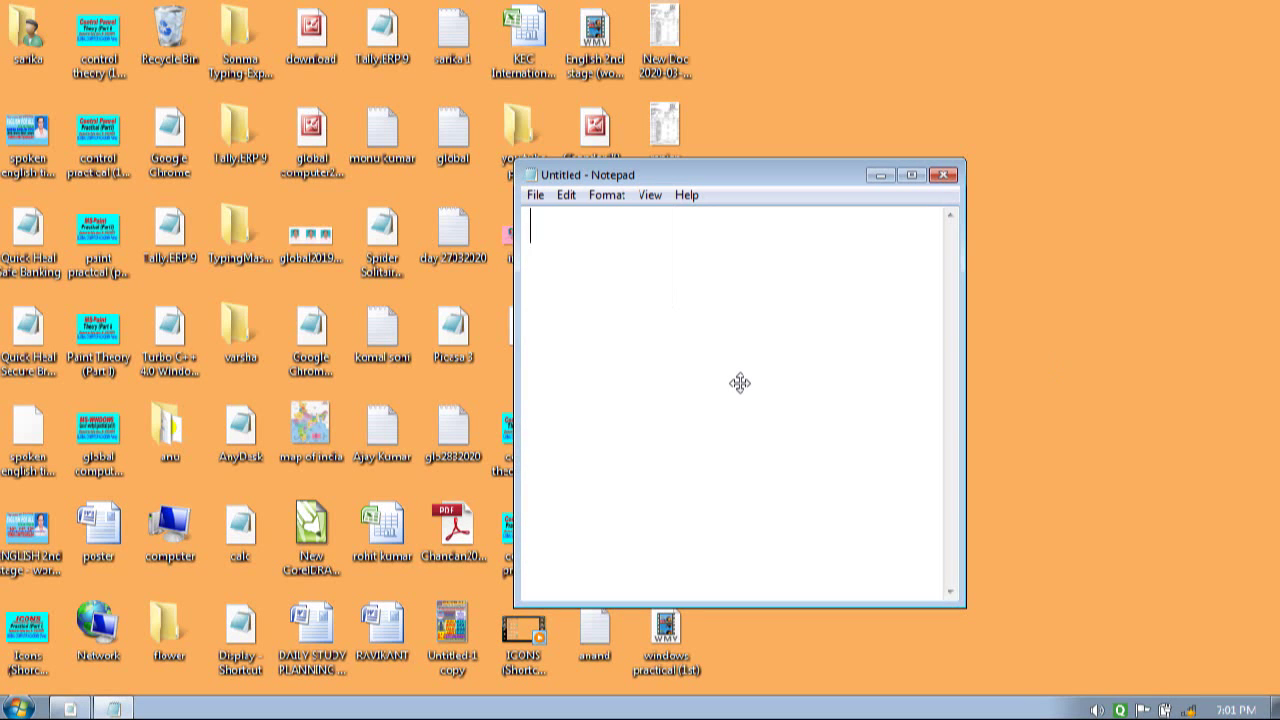
key("Right")
key("Right")
key("Right")
key("Right")
key("Up")
key("Up")
key("Up")
key("Up")
key("Up")
key("Up")
key("Up")
key("Up")
key("Up")
key("Up")
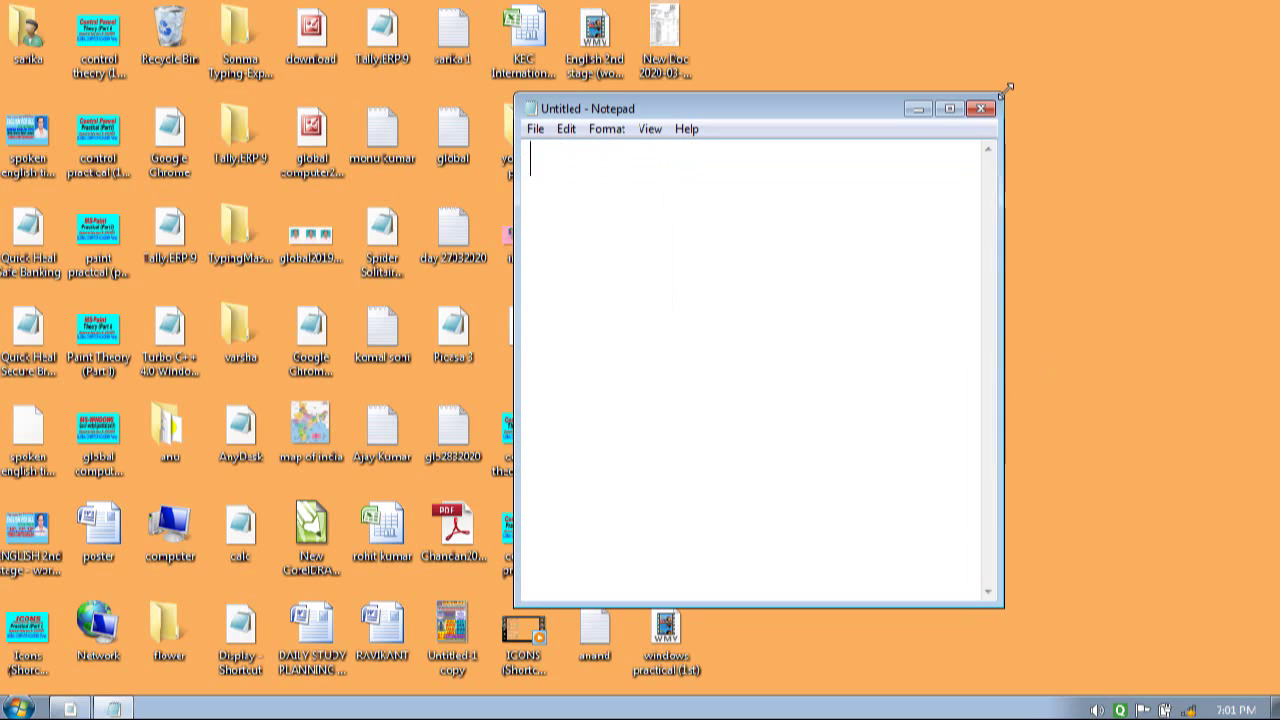
- Narrow the Notepad window by pulling in its right edge and lower its top edge to shorten it
key("Left")
key("Left")
key("Left")
key("Left")
key("Left")
key("Left")
key("Left")
key("Left")
key("Left")
key("Left")
key("Left")
key("Left")
key("Left")
key("Left")
key("Down")
key("Down")
key("Down")
key("Down")
key("Down")
key("Down")
key("Down")
key("Down")
key("Down")
key("Down")
key("Down")
key("Down")
key("Down")
key("Down")
key("Down")
key("Down")
key("Down")
key("Down")
key("Down")
key("Down")
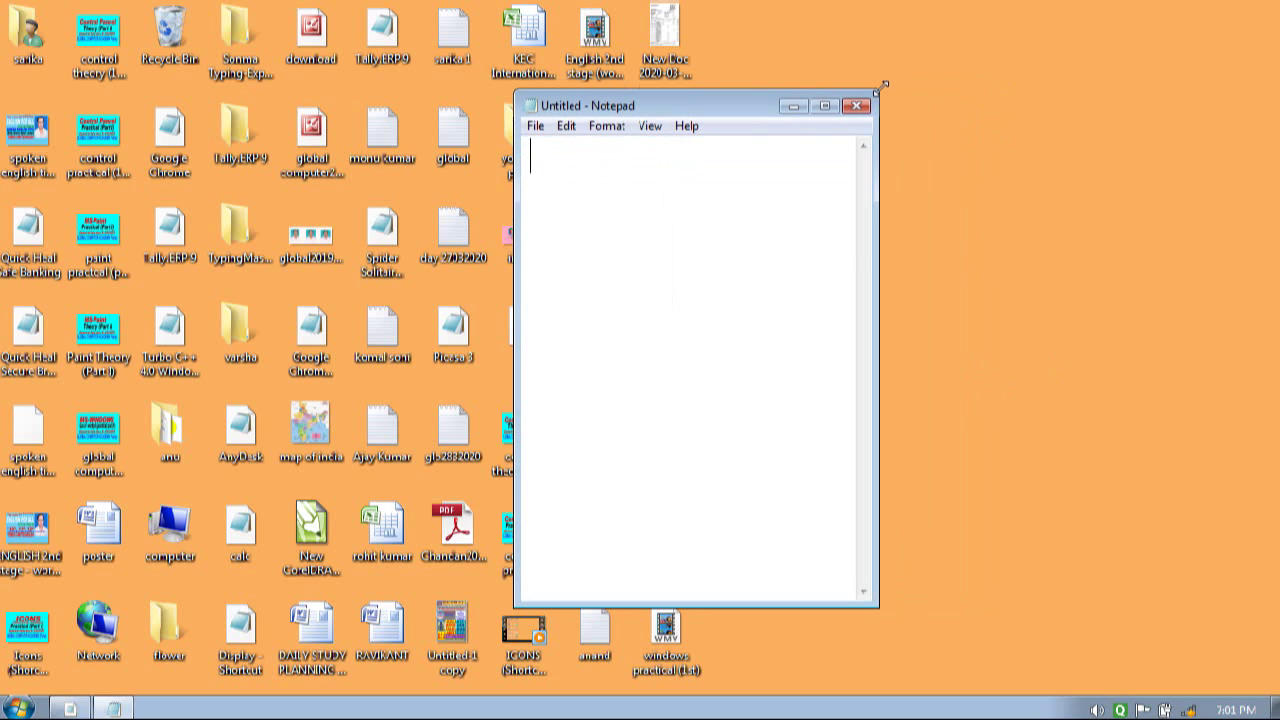
- Widen the shortened Notepad window by extending its right edge outward, and accept the new size
key("Right")
key("Right")
key("Right")
key("Right")
key("Right")
key("Right")
key("Right")
key("Right")
key("Right")
key("Right")
key("Right")
key("Right")
key("Right")
key("Right")
key("Right")
key("Return")
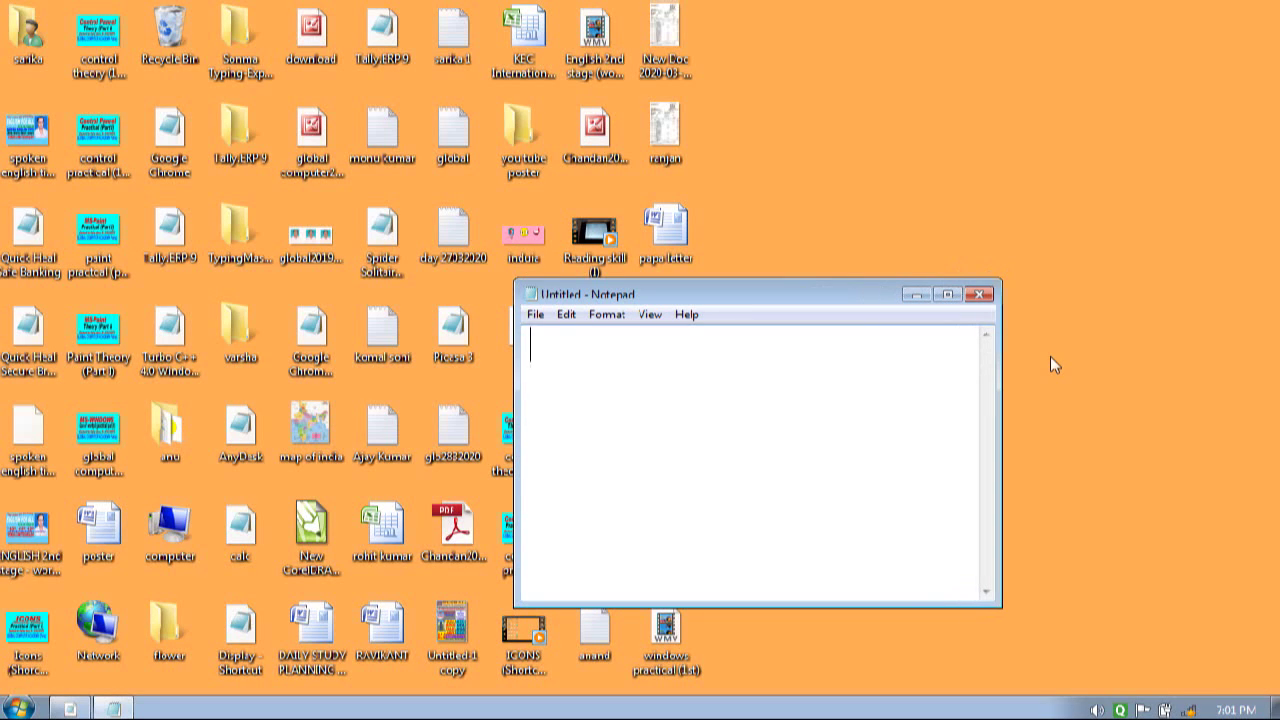
- Move the Notepad window up near the top of the desktop and slightly left with the Move command
key("alt+space")
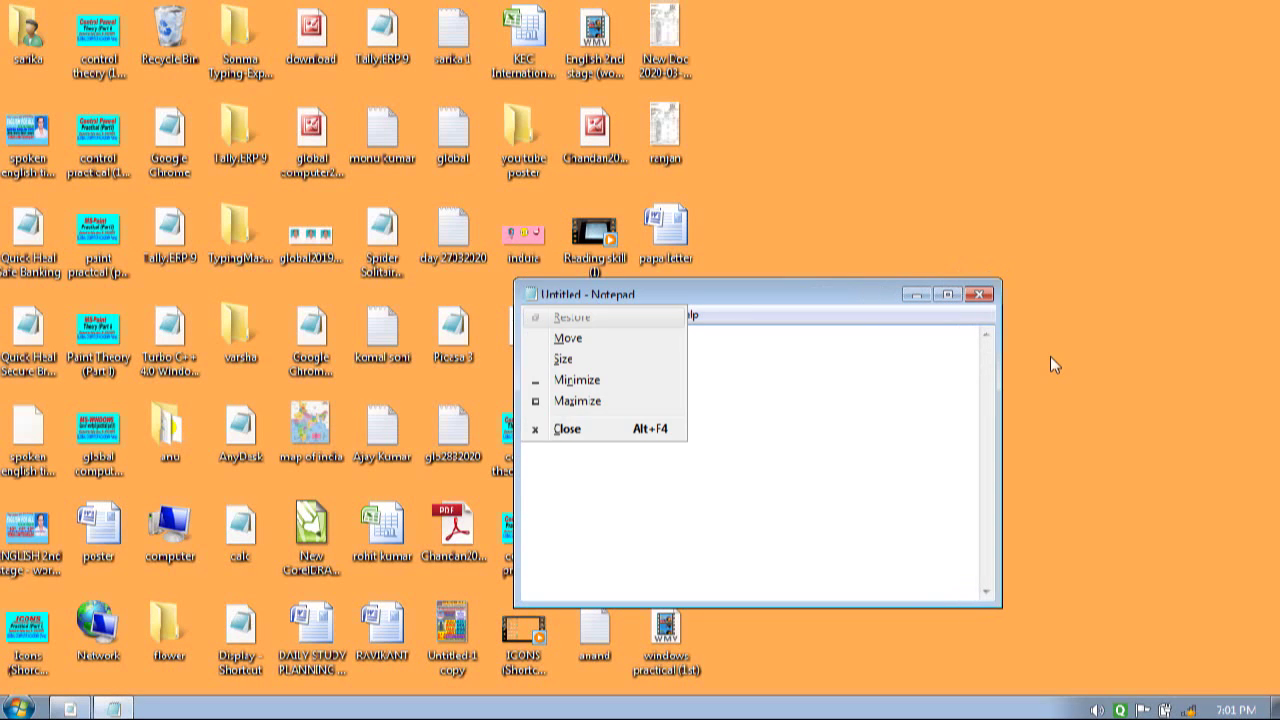
key("m")
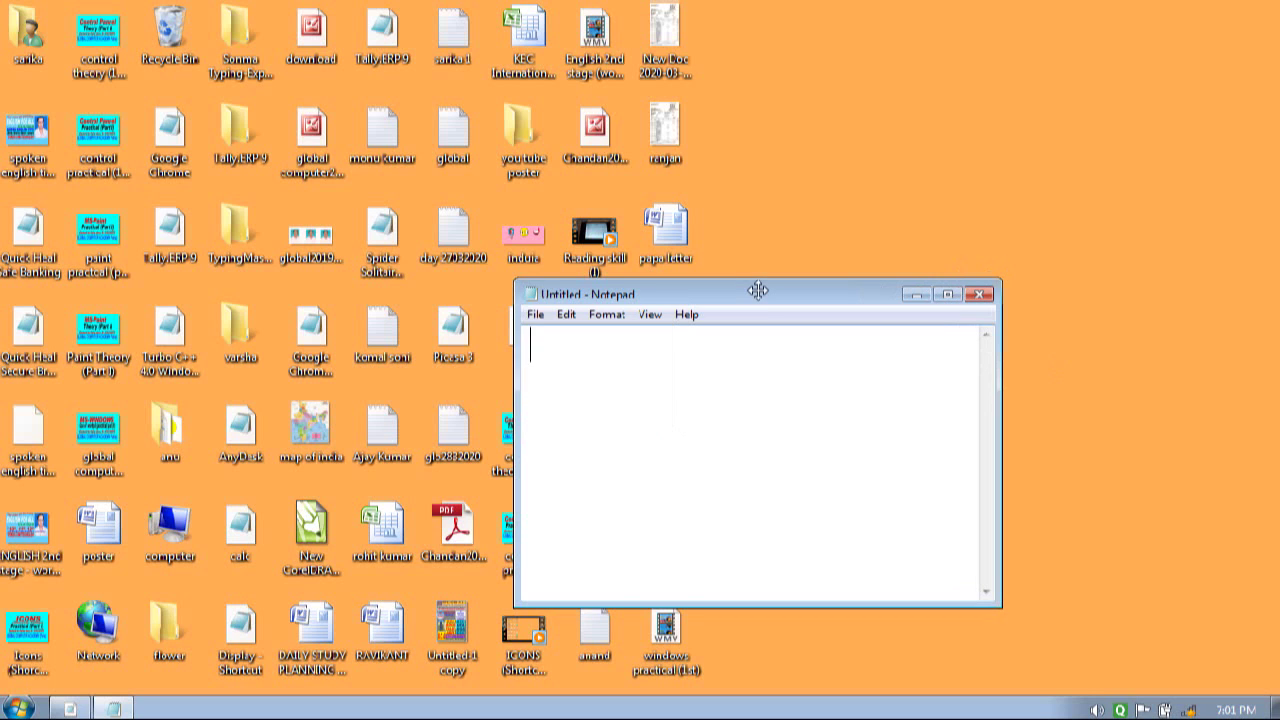
key("Up")
key("Up")
key("Up")
key("Up")
key("Up")
key("Up")
key("Up")
key("Up")
key("Up")
key("Up")
key("Up")
key("Up")
key("Up")
key("Up")
key("Up")
key("Up")
key("Up")
key("Up")
key("Up")
key("Up")
key("Left")
key("Left")
key("Left")
key("Left")
key("Left")
key("Left")
key("Left")
key("Left")
key("Left")
key("Return")
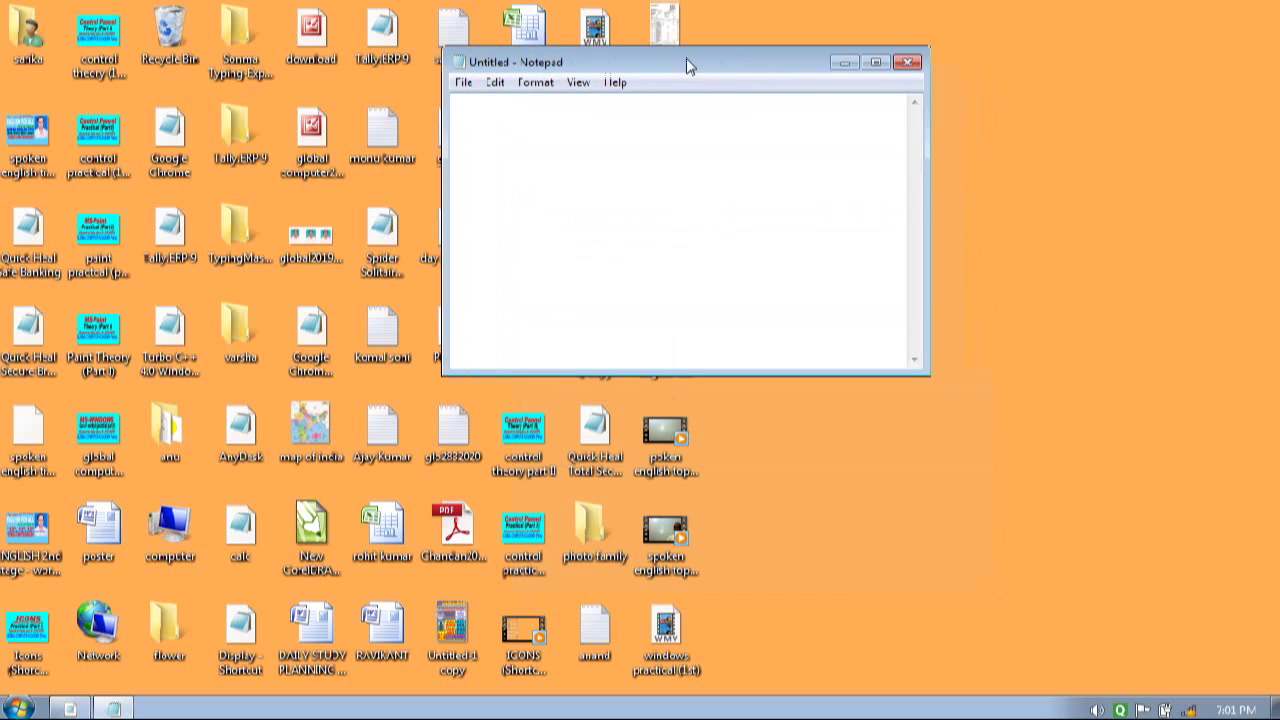
- Reposition the Notepad window lower and farther right on the desktop, and maximize and restore it
left_click_drag(687, 65, 868, 180)
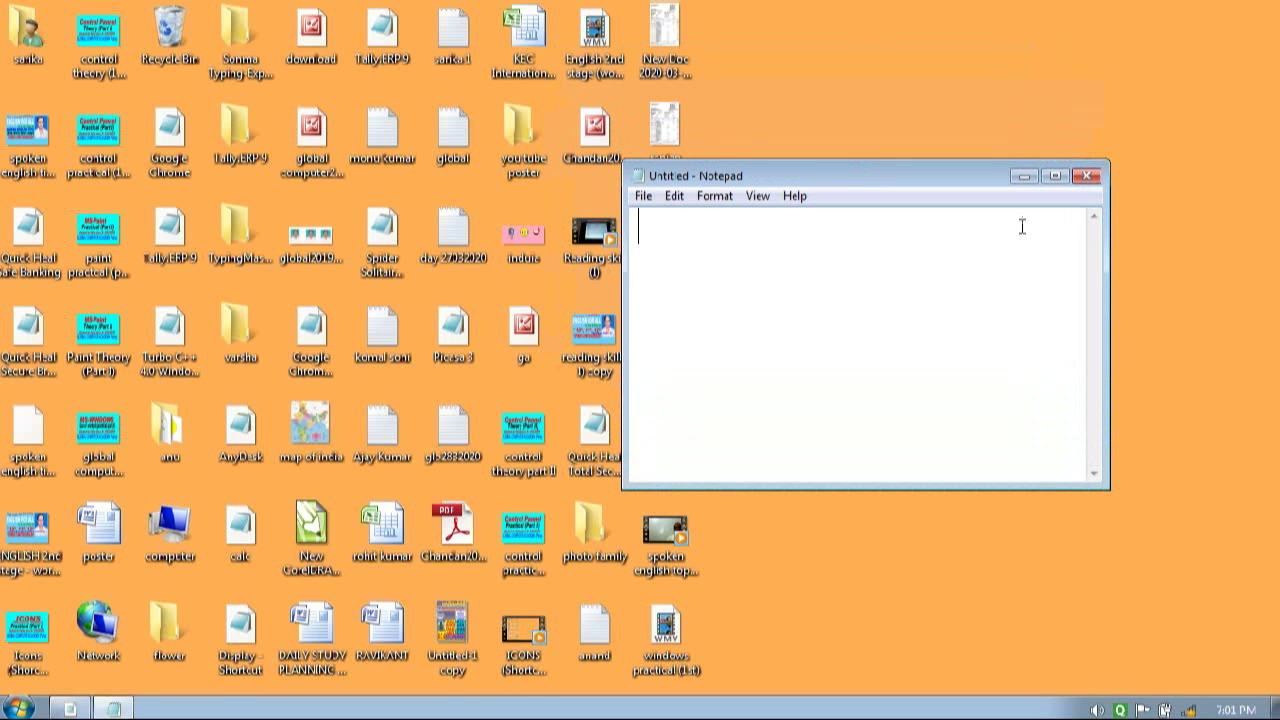
left_click(1055, 175)
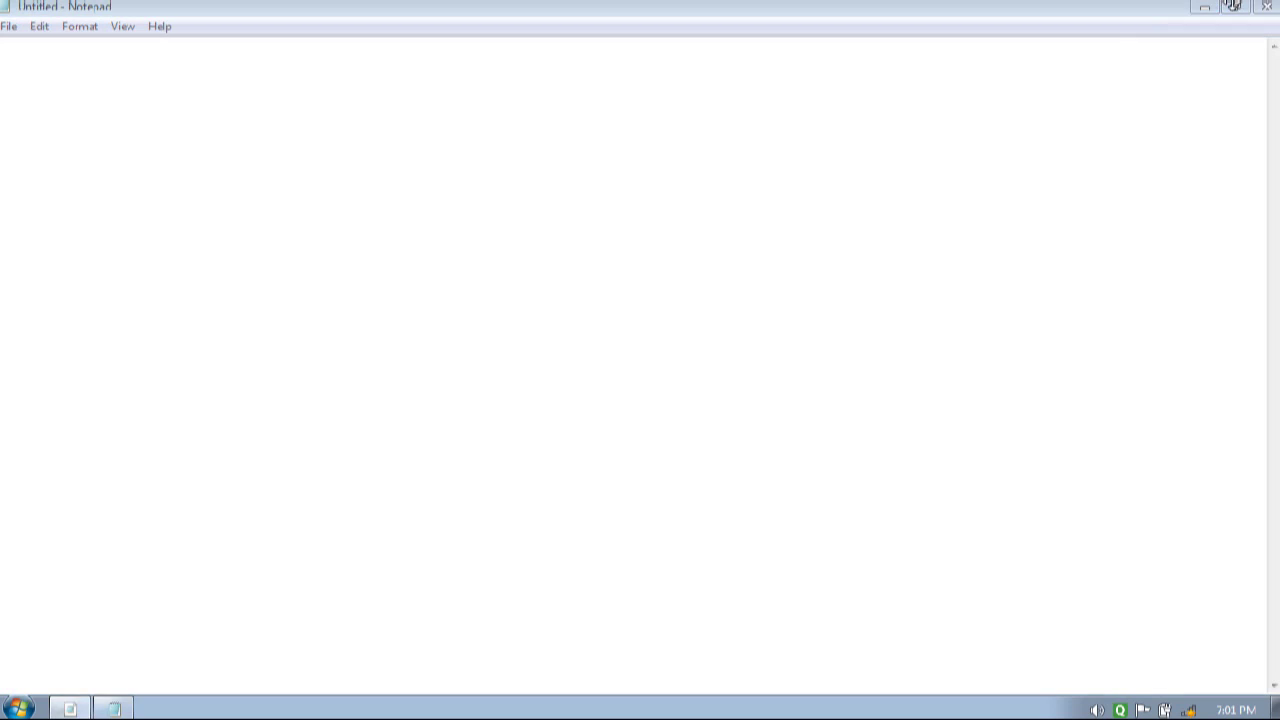
left_click(1235, 7)
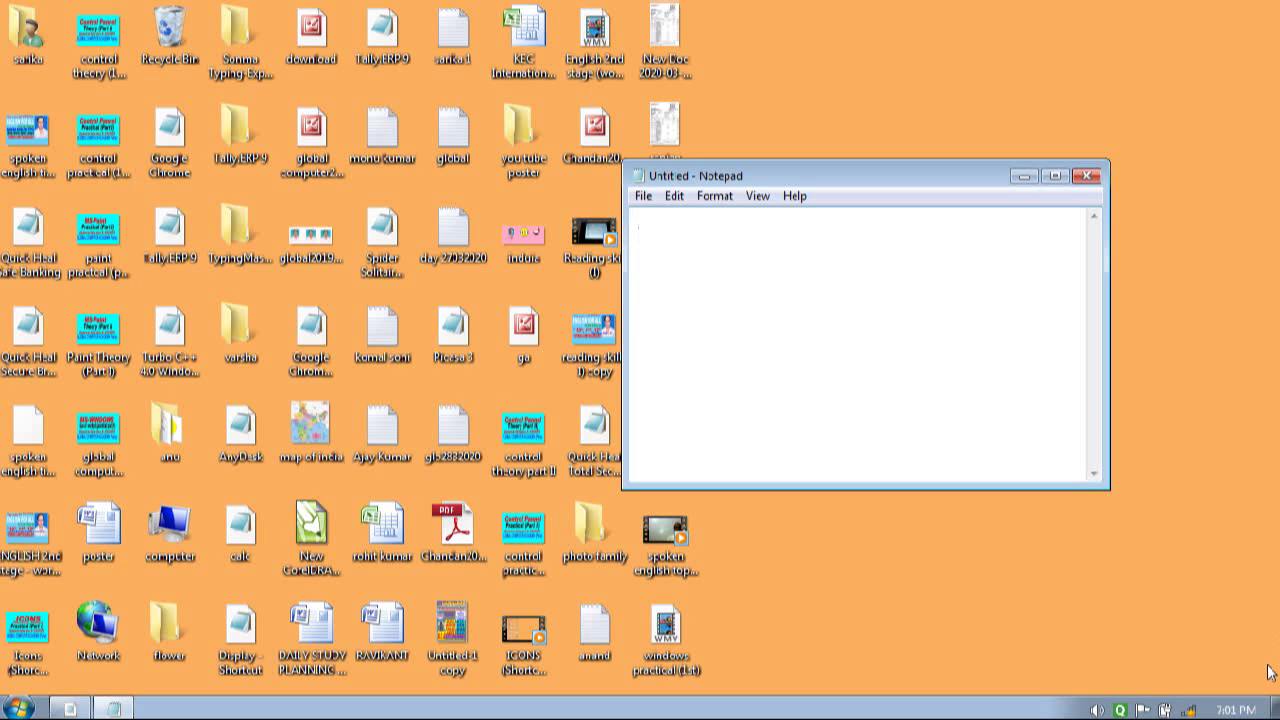
- Maximize the Notepad window with the Maximize window command and return it to its previous size with Restore
key("alt+space")
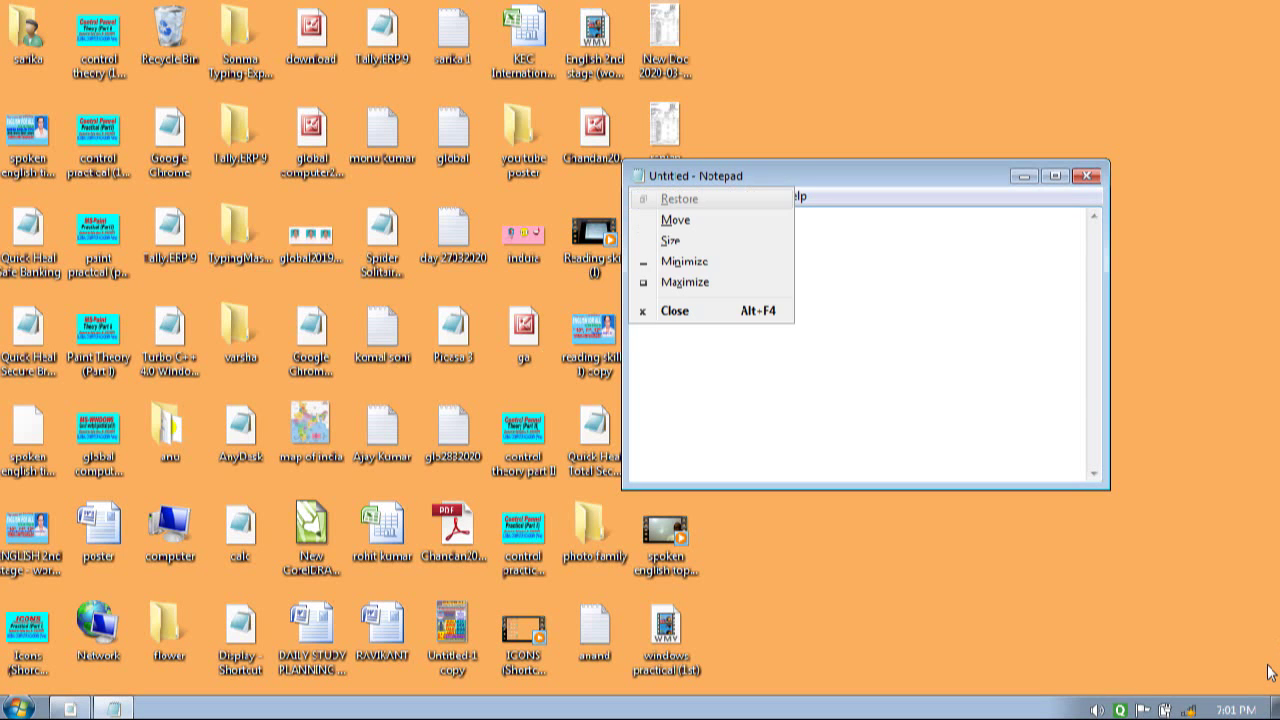
key("x")
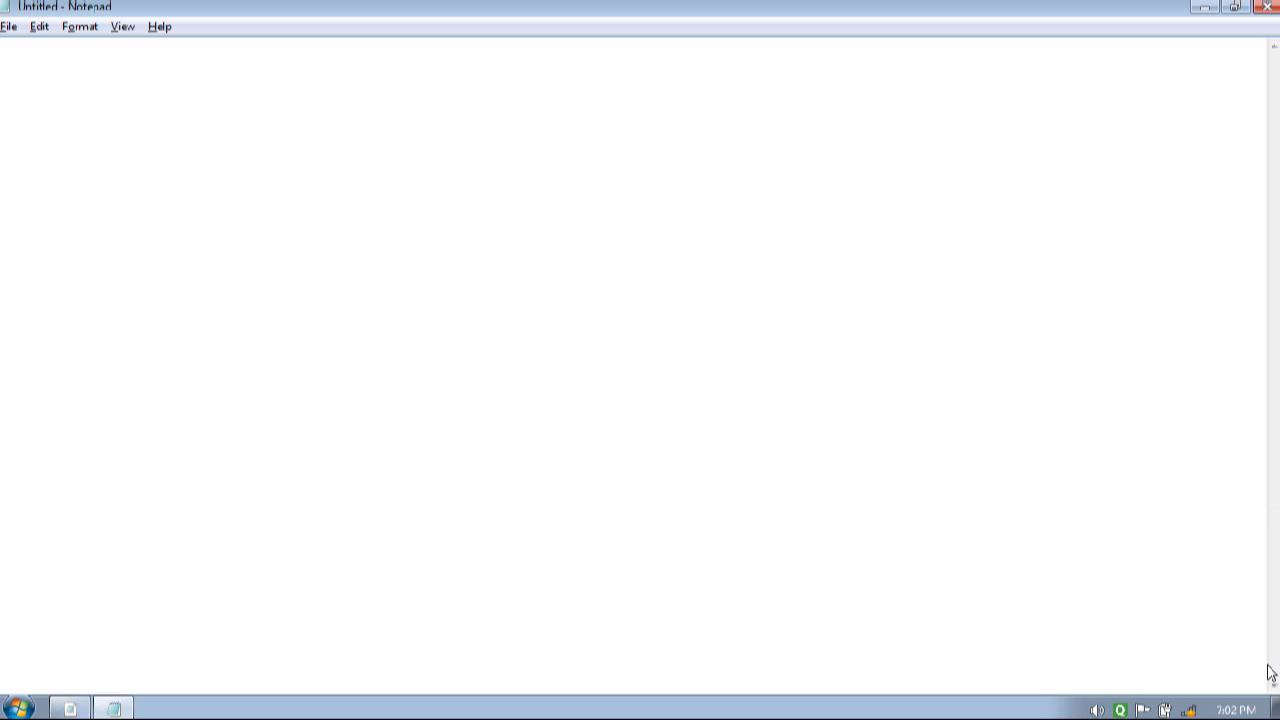
key("alt+space")
key("r")
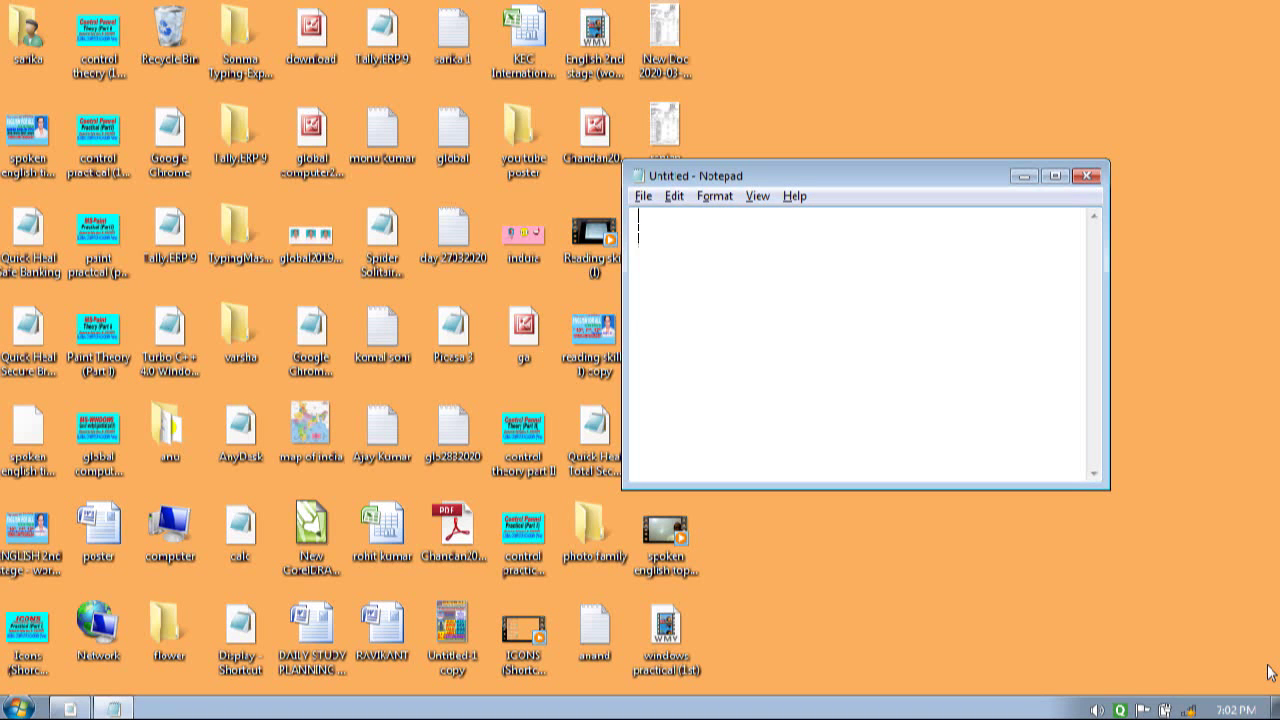
- Minimize the Notepad window with the Minimize window command and bring it back by switching between open windows
key("alt+space")
key("n")
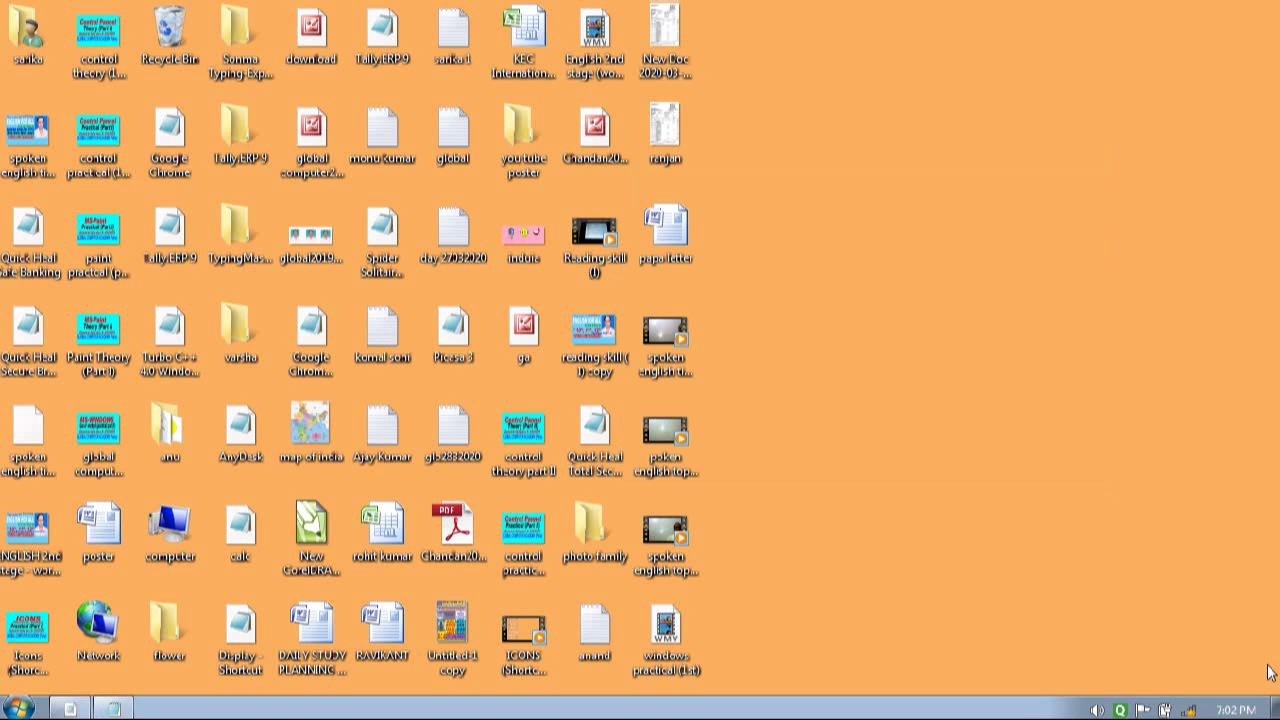
key("alt+Tab")
key("alt+Tab")
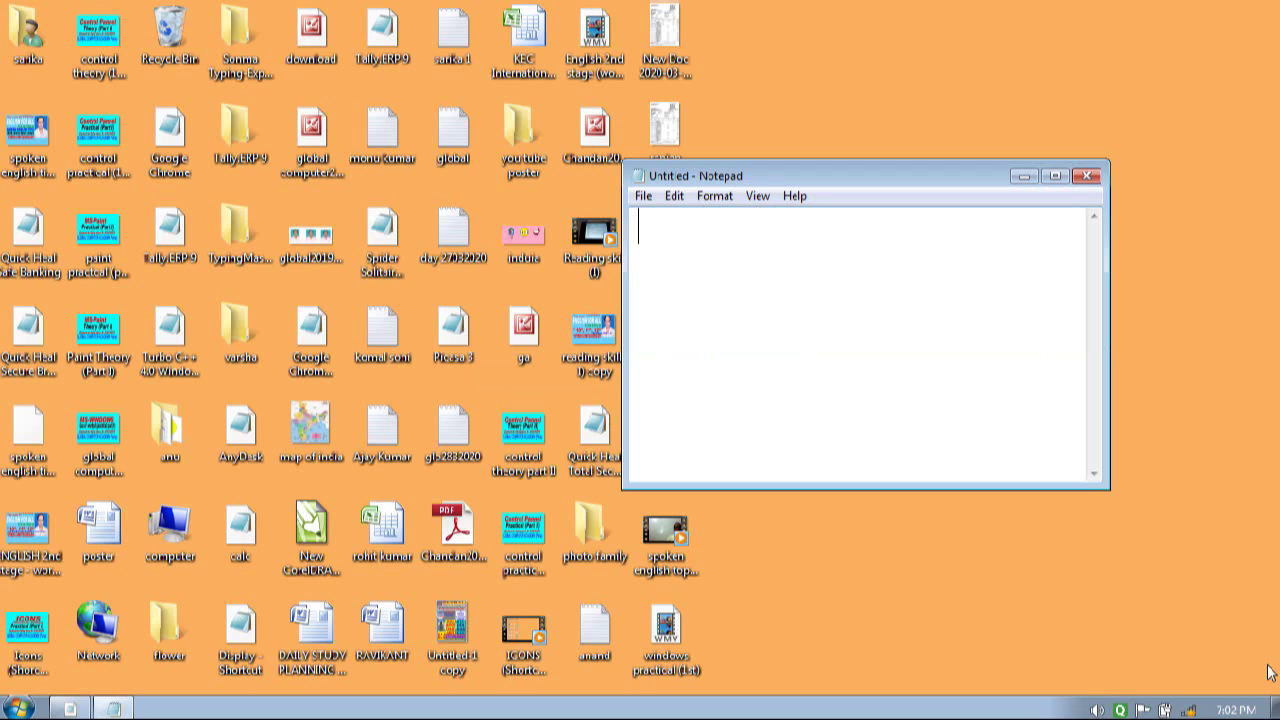
- Widen the Notepad window slightly with the Size command by extending its right edge, keeping its height
key("alt+space")
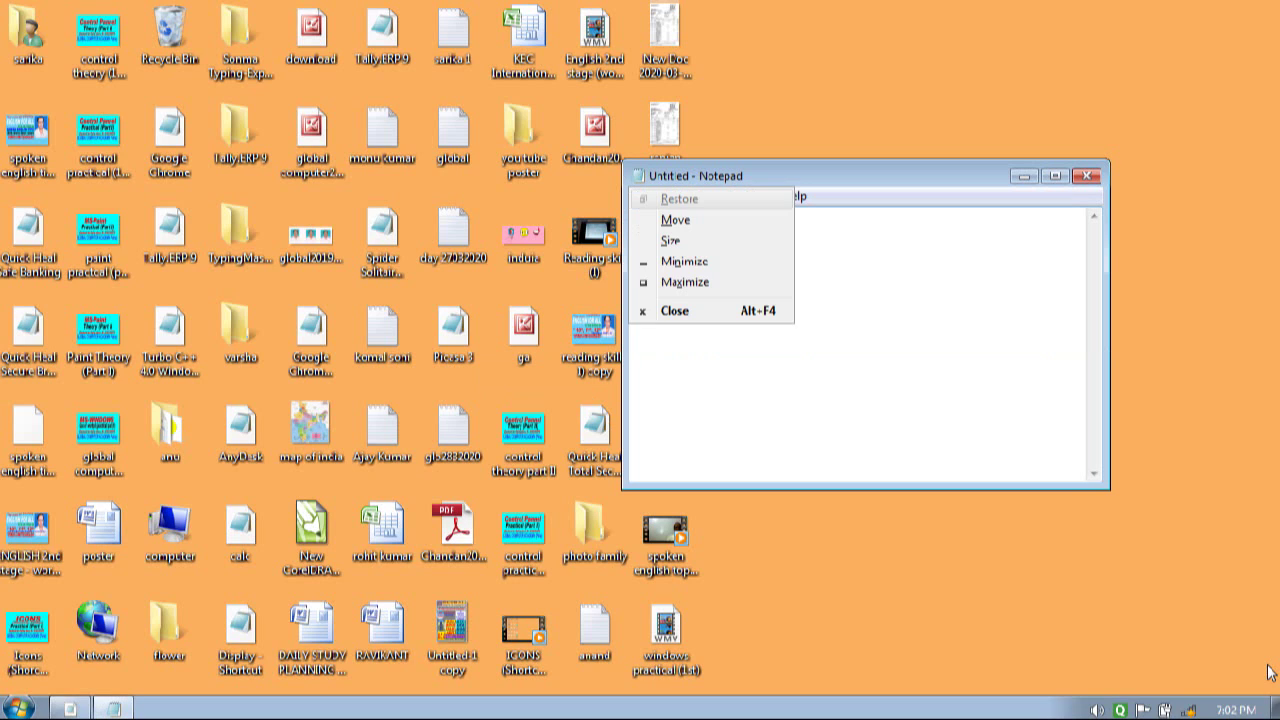
key("m")
key("Right")
key("Right")
key("Right")
key("Down")
key("Down")
key("Down")
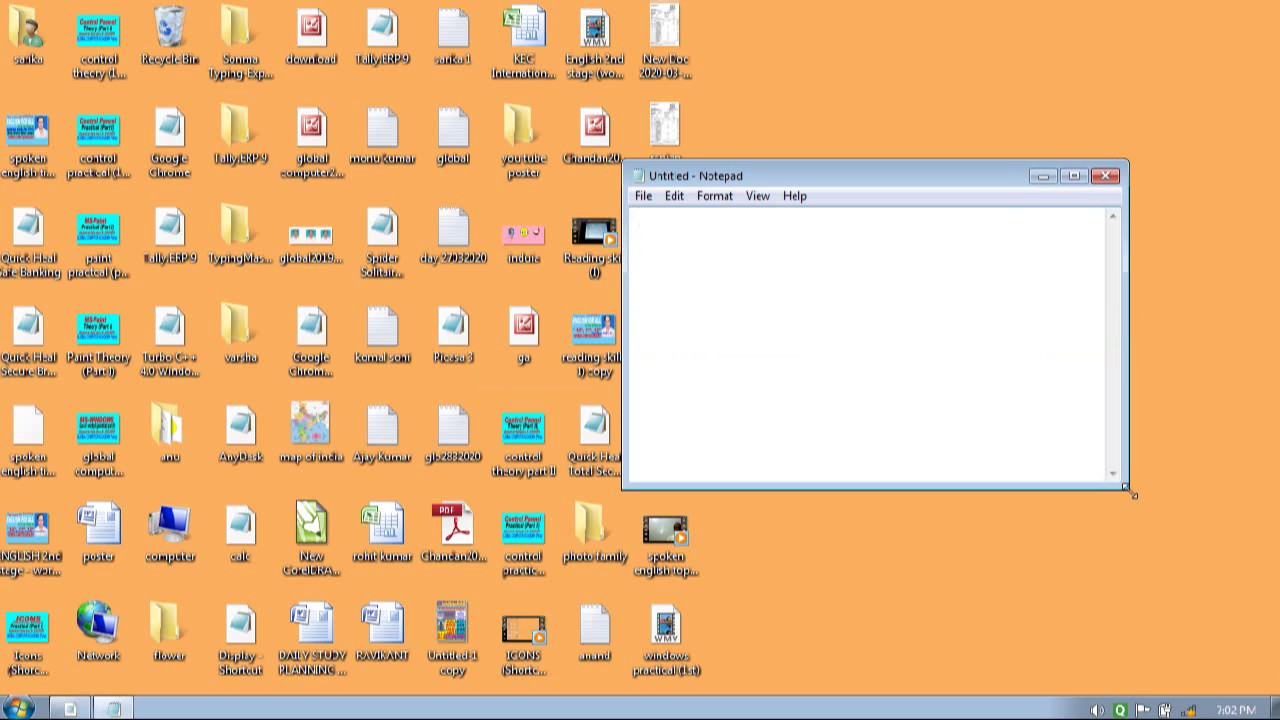
key("Up")
key("Up")
key("Up")
key("Return")
- Shift the Notepad window slightly to the right with the Move command and accept the new position
key("alt+space")
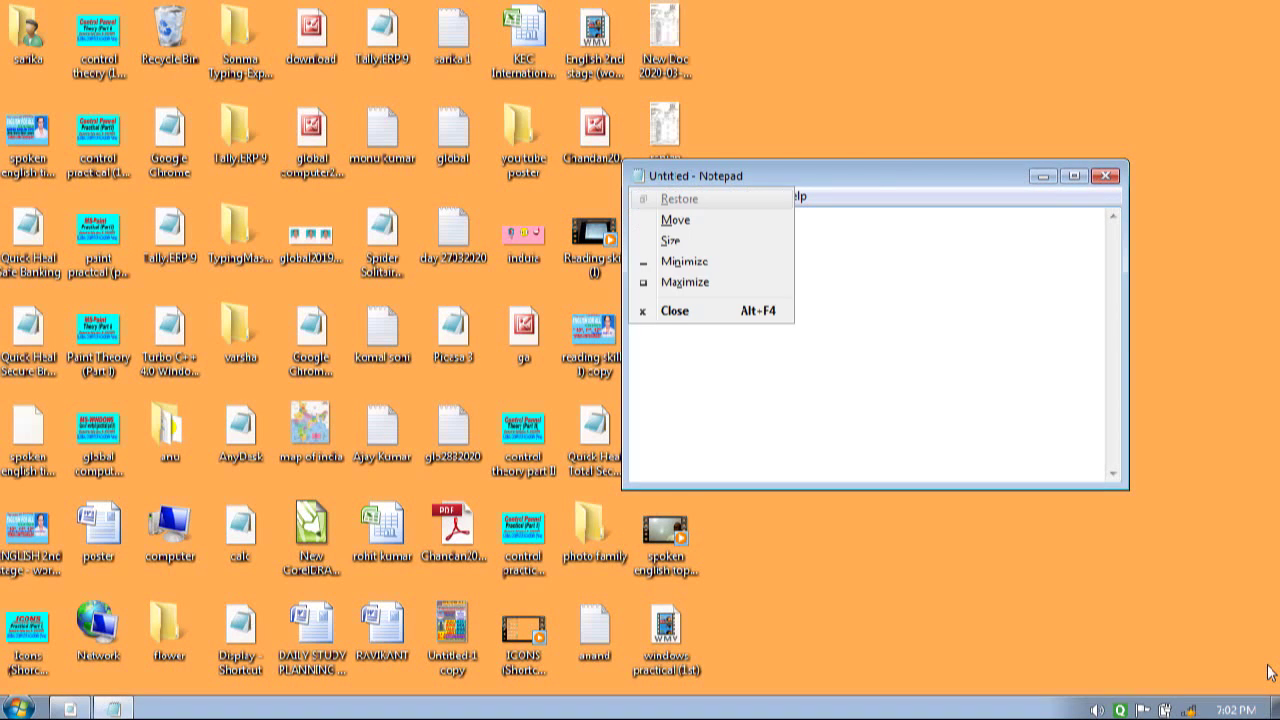
key("m")
key("Down")
key("Up")
key("Right")
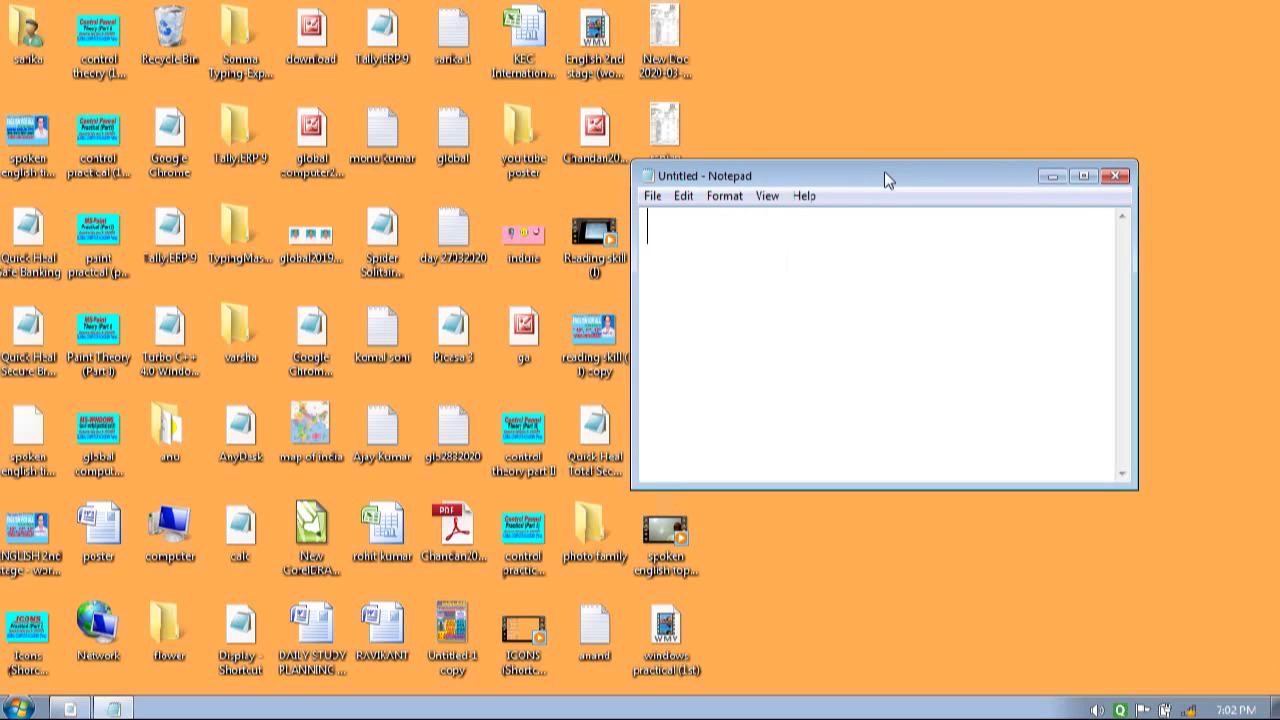
key("Right")
key("Return")
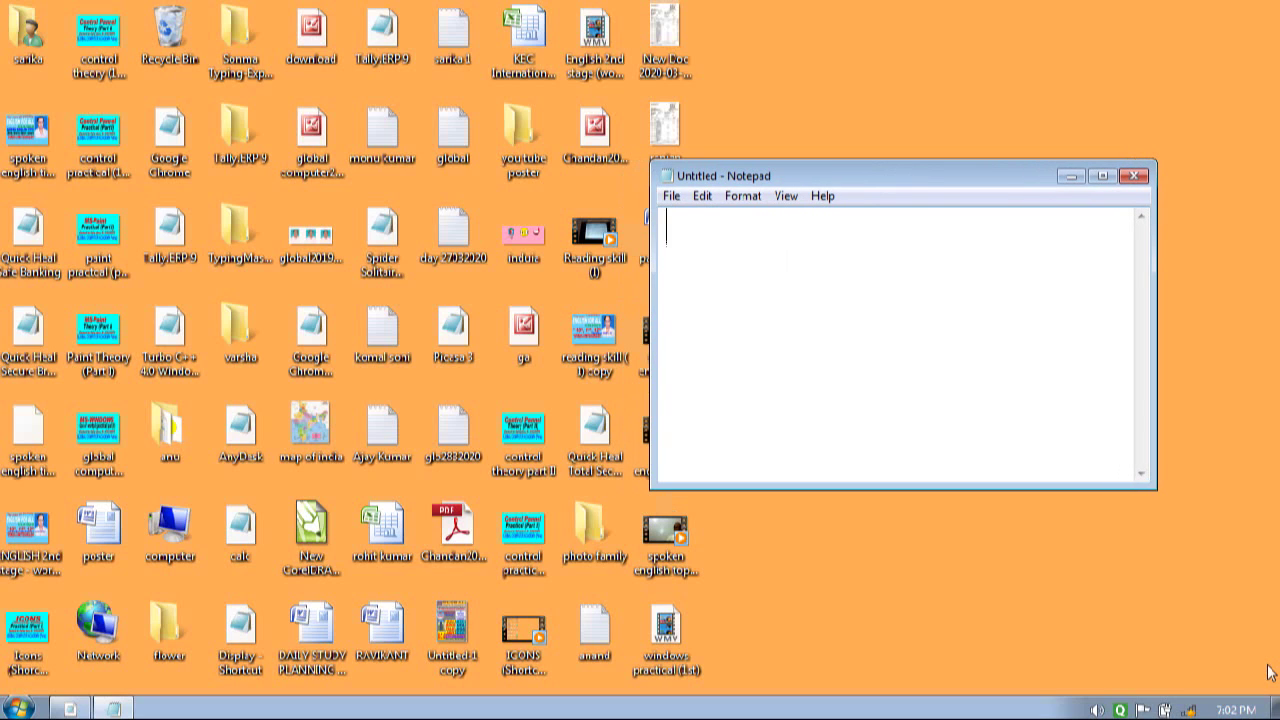
- Close Notepad with the Close window command and reopen it by running notepad from the Run dialog
key("alt+space")
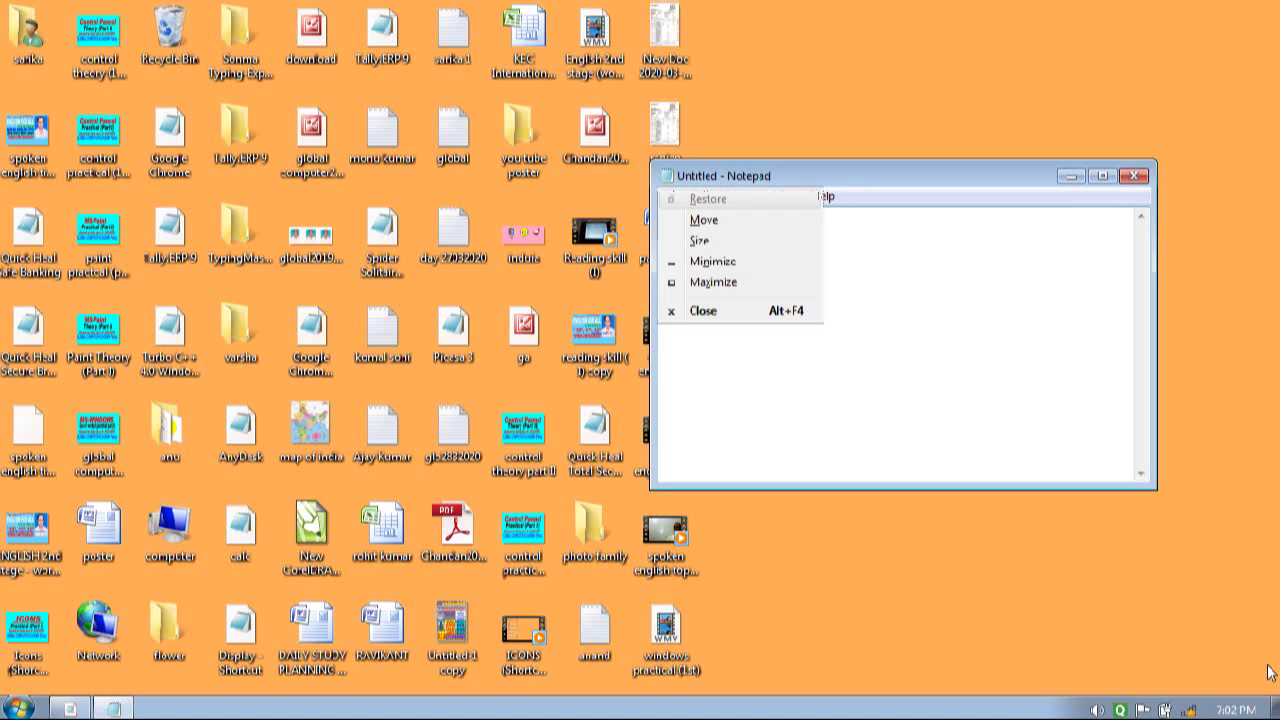
key("c")
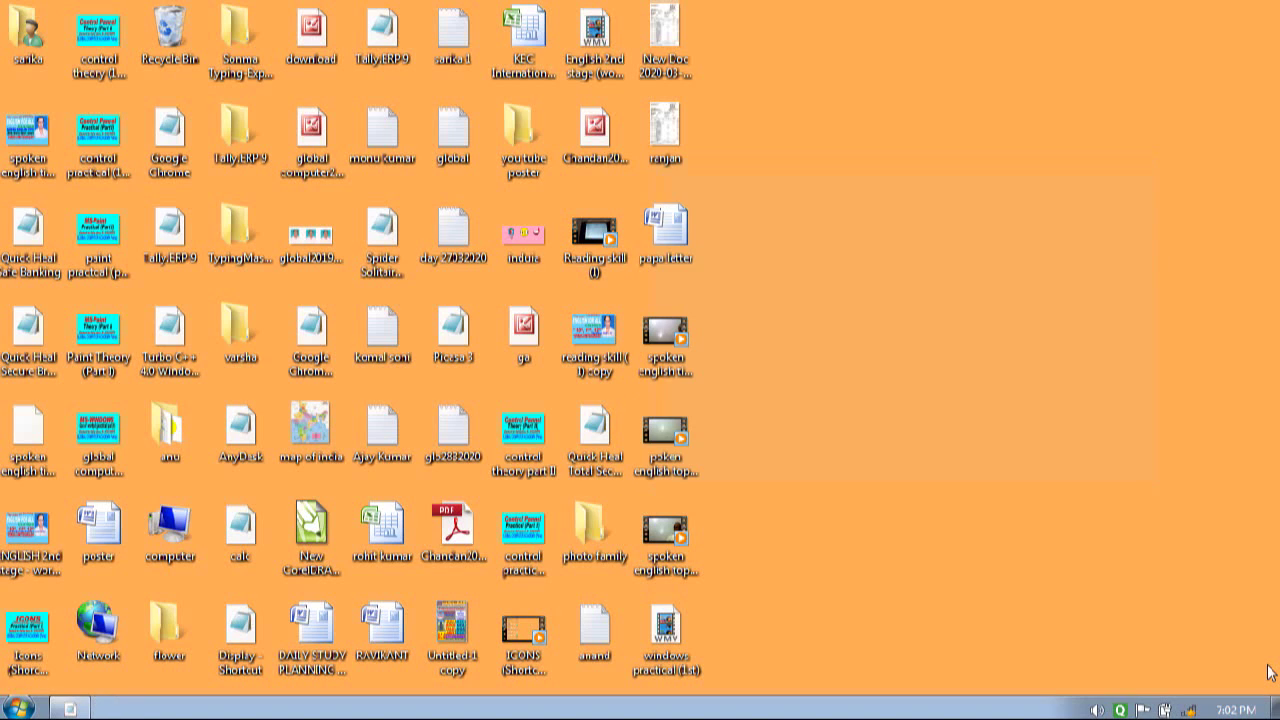
key("super+r")
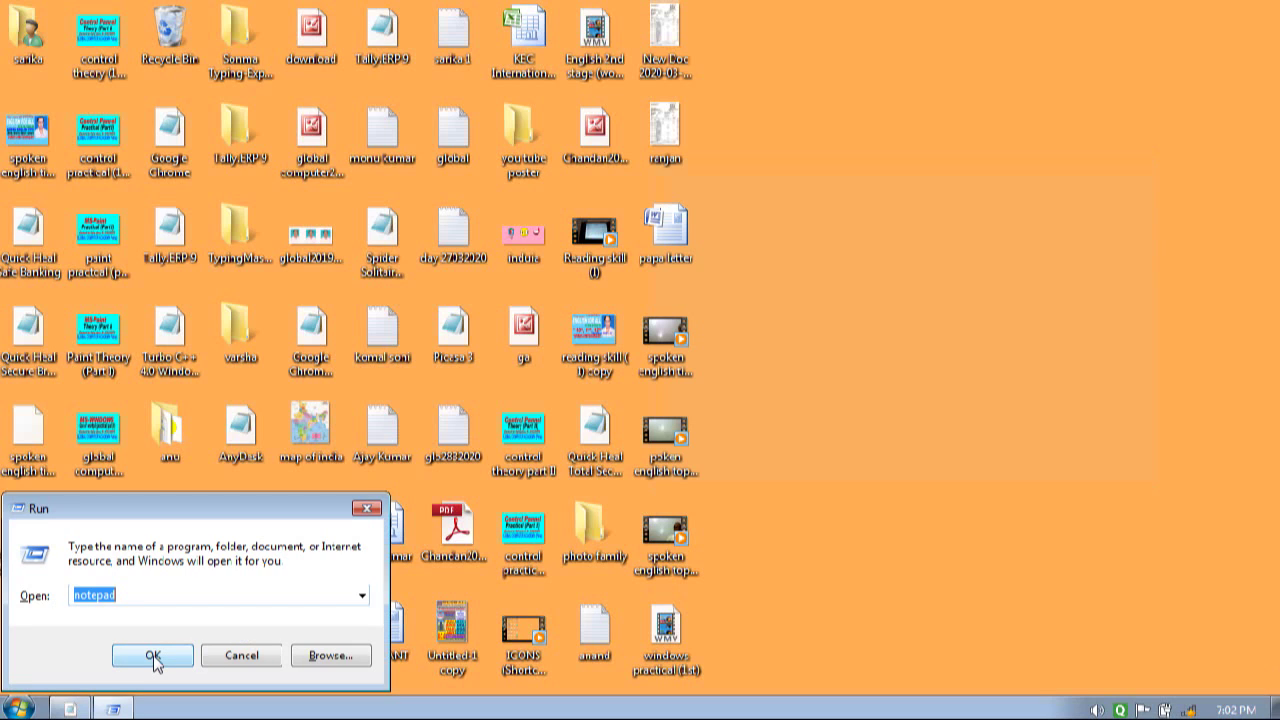
left_click(153, 657)
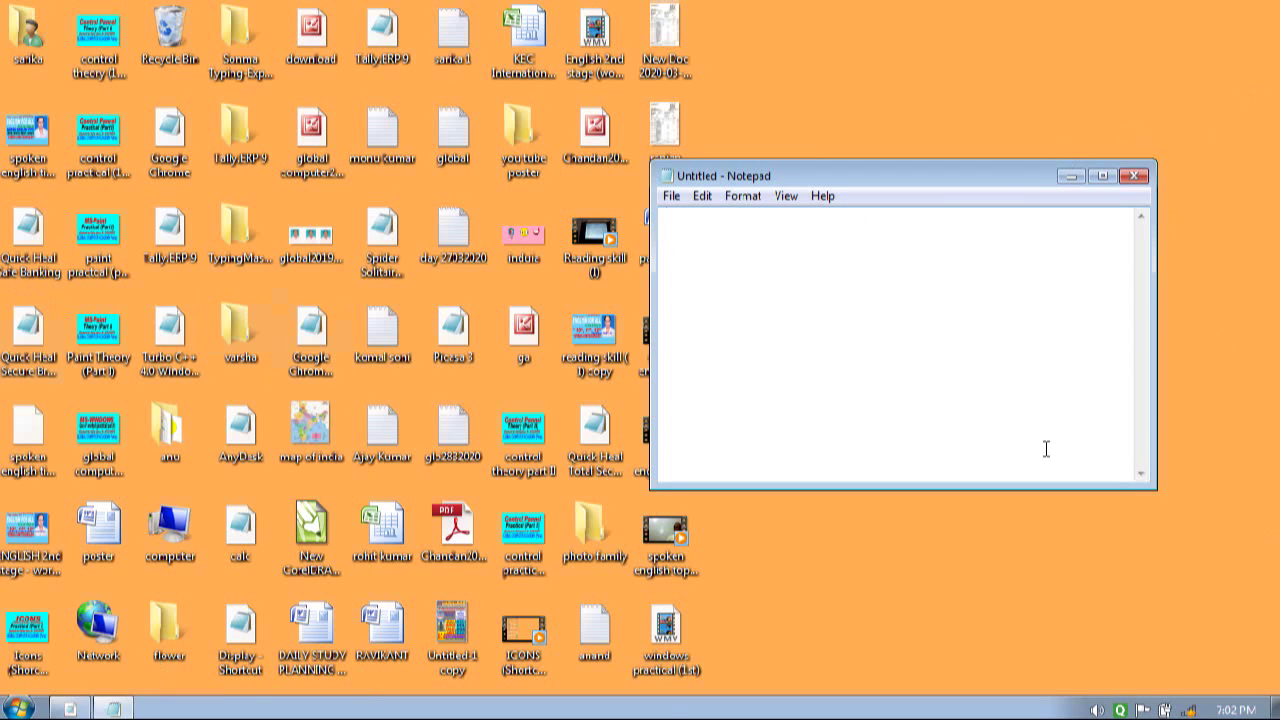
- Maximize the reopened Notepad window and close the program
key("super+Up")
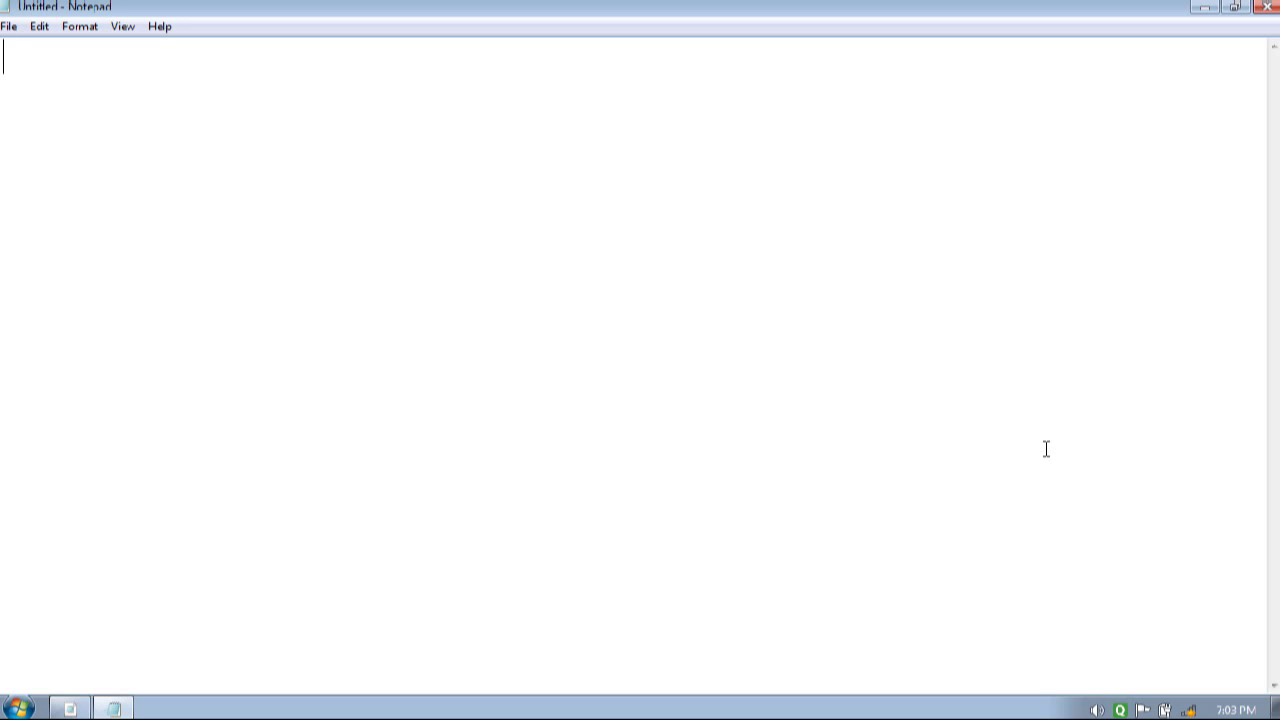
key("alt+F4")
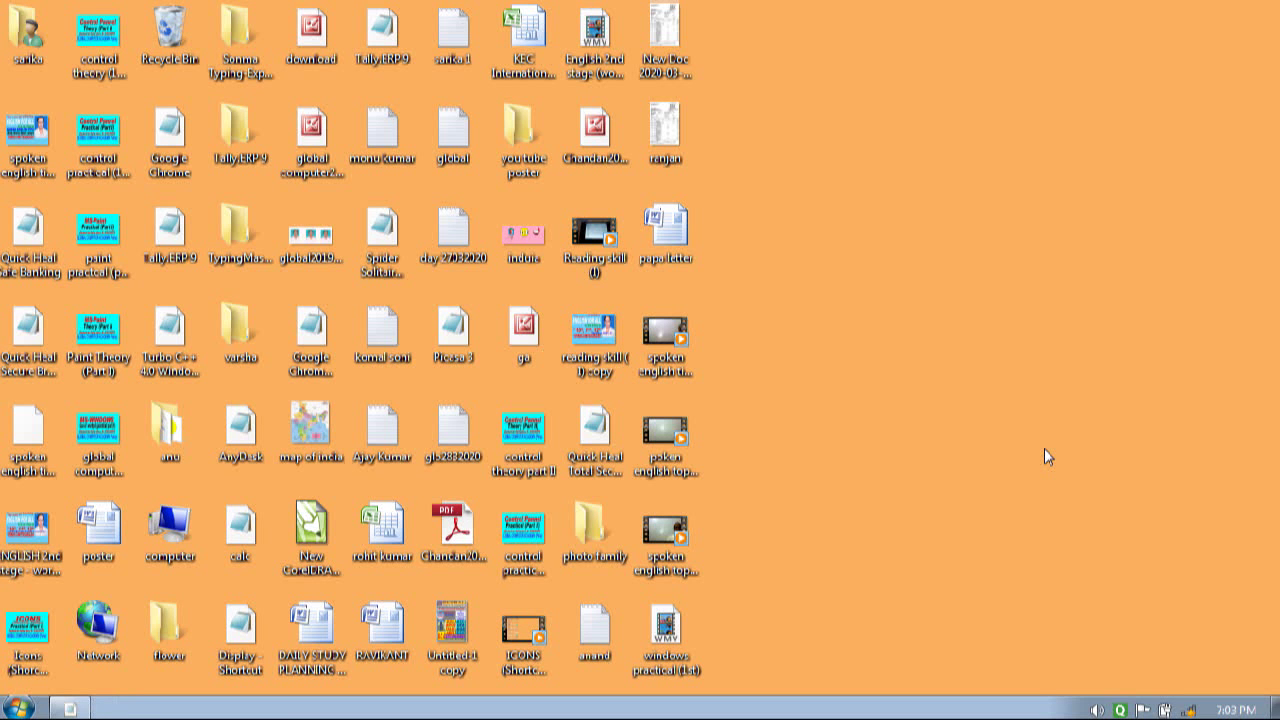